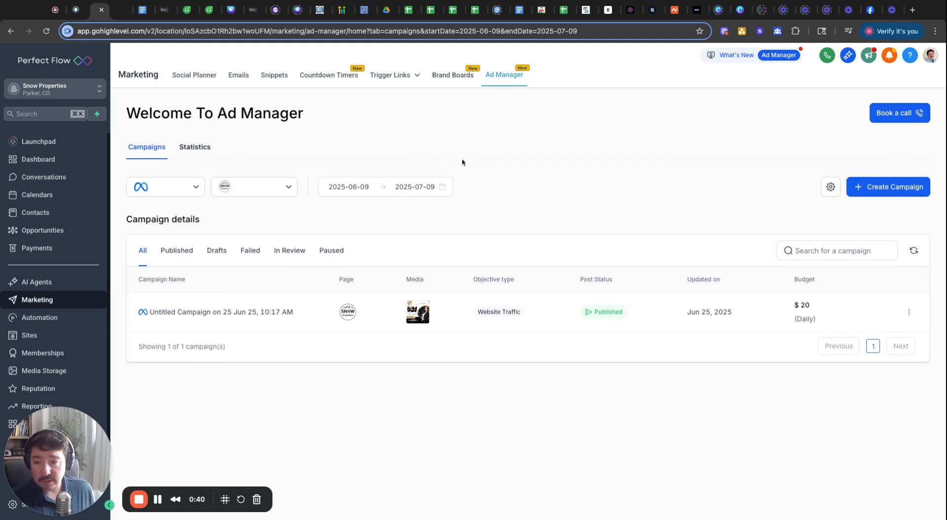
# - Review the published campaign's ad, then return to the campaigns list
pyautogui.click(266, 317)
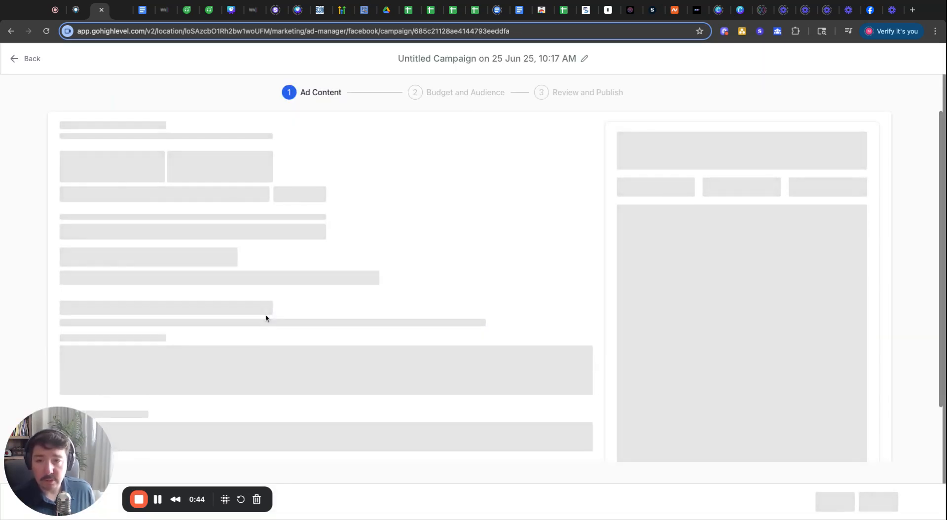
pyautogui.scroll(-8, 452, 339)
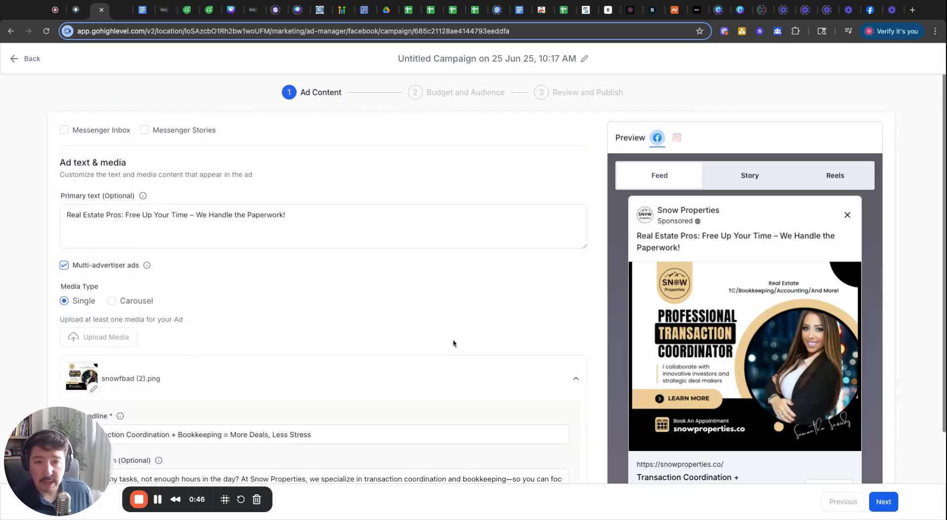
pyautogui.scroll(7, 453, 339)
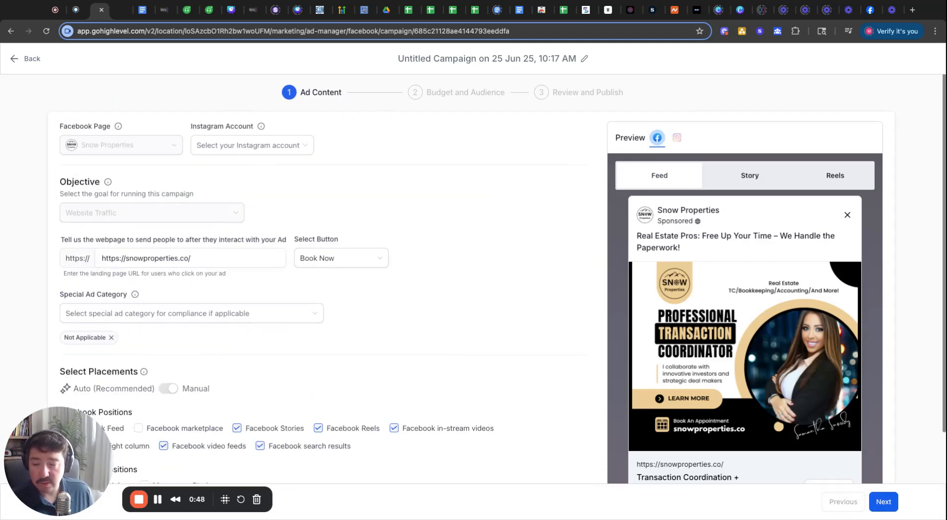
pyautogui.scroll(-7, 320, 296)
pyautogui.scroll(7, 49, 172)
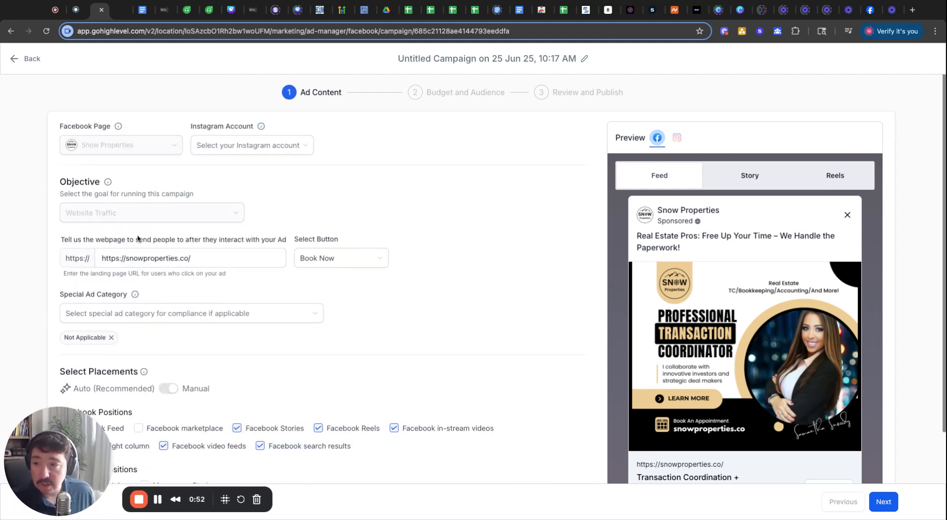
pyautogui.scroll(-2, 384, 242)
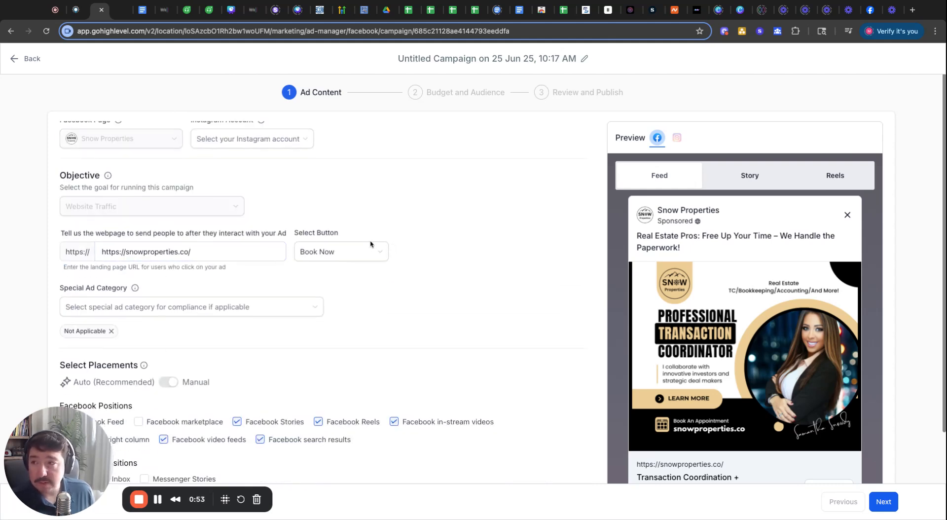
pyautogui.click(17, 64)
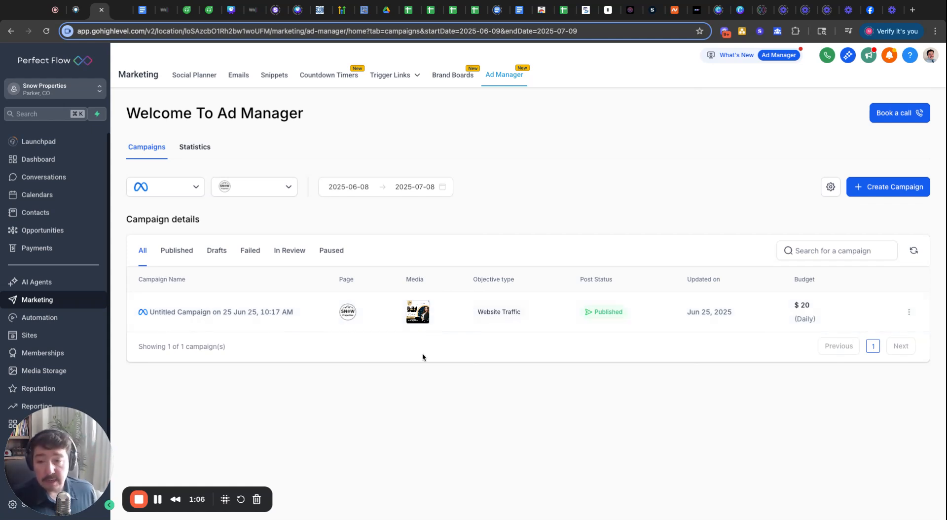
# - Start a new Meta campaign from the Ad Manager template library
pyautogui.click(872, 196)
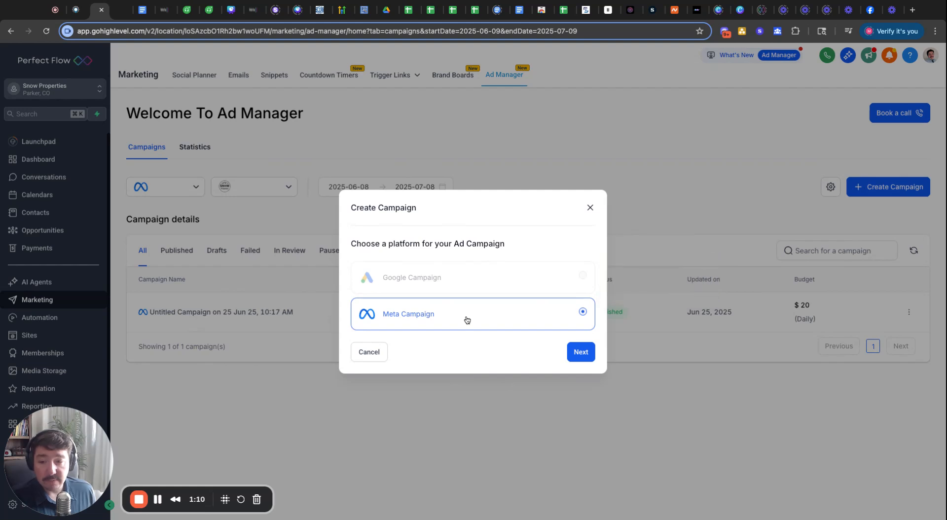
pyautogui.click(582, 358)
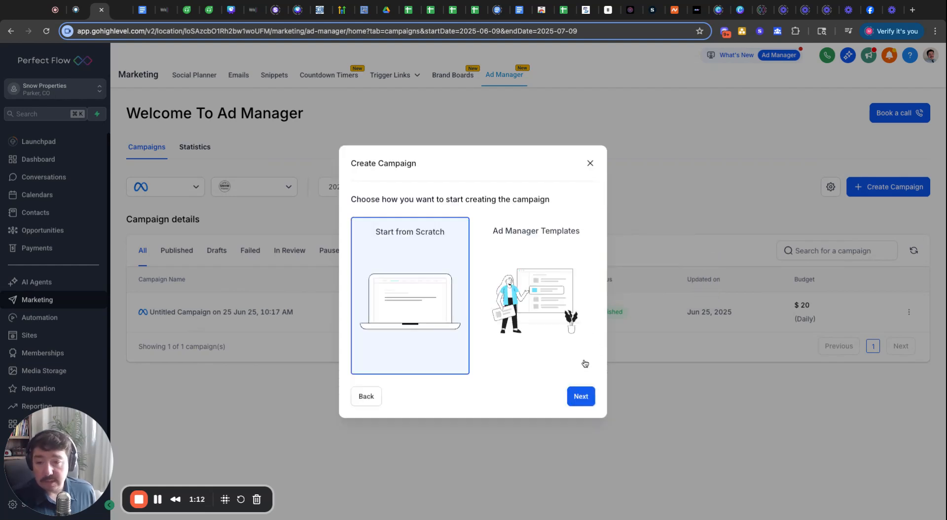
pyautogui.click(545, 311)
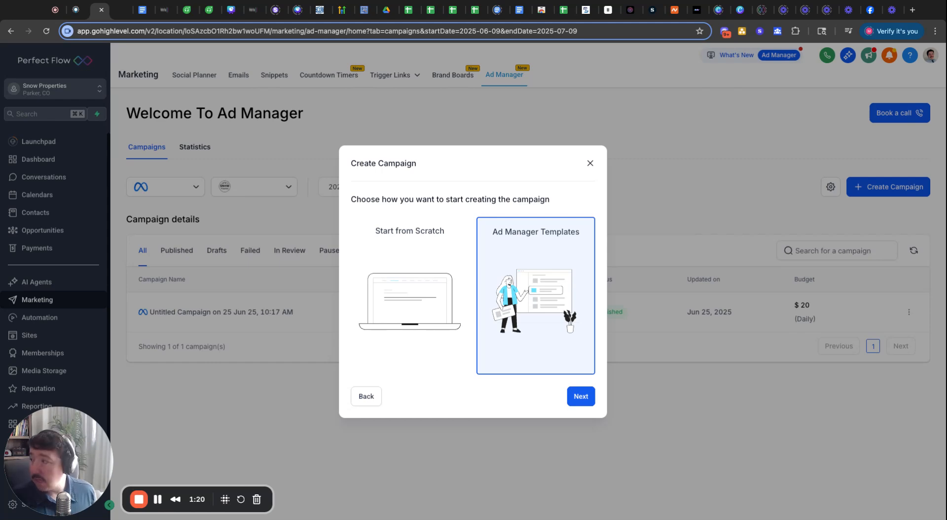
pyautogui.click(581, 396)
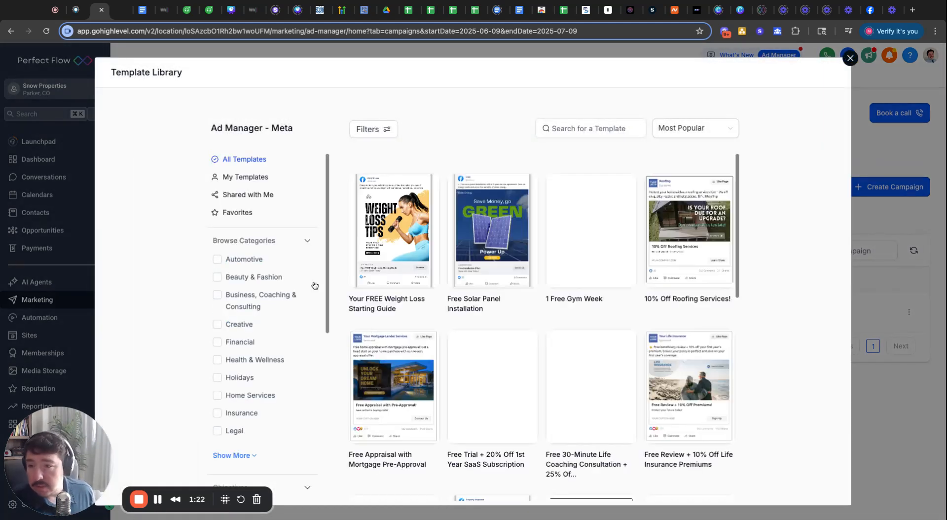
# - Filter templates to Real Estate and open the Mortgage Lender template
pyautogui.scroll(-2, 543, 346)
pyautogui.scroll(-5, 248, 352)
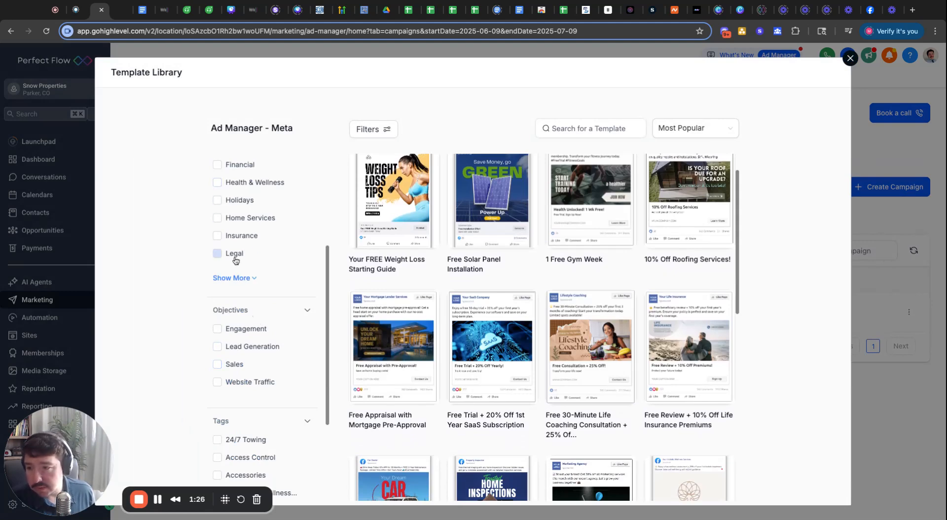
pyautogui.click(249, 279)
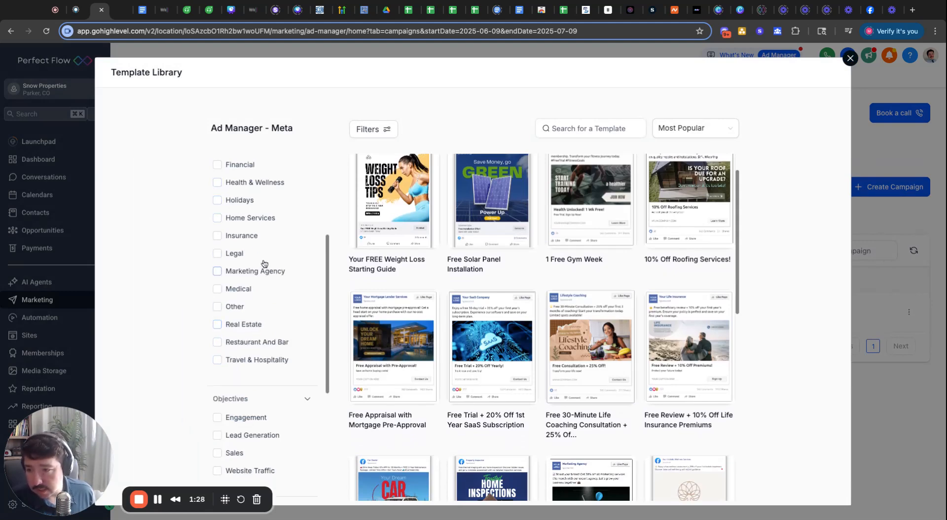
pyautogui.click(253, 324)
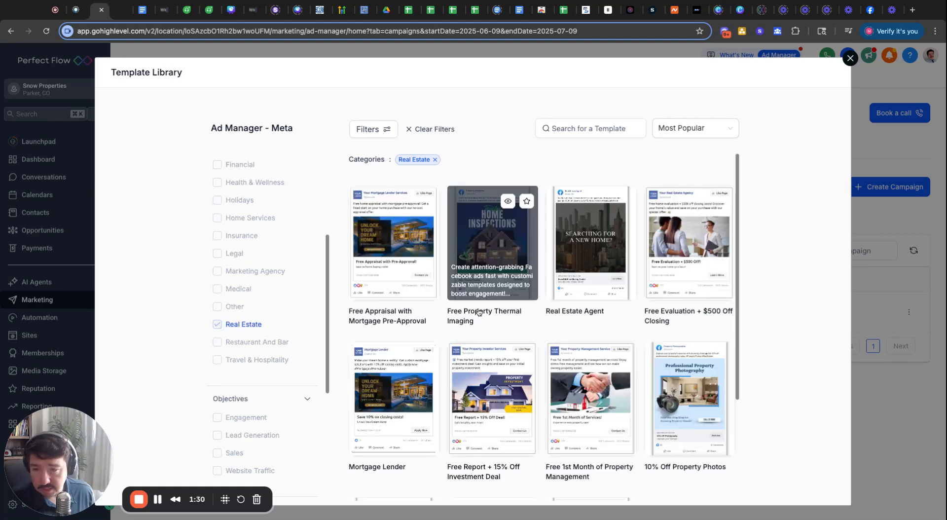
pyautogui.scroll(-3, 675, 419)
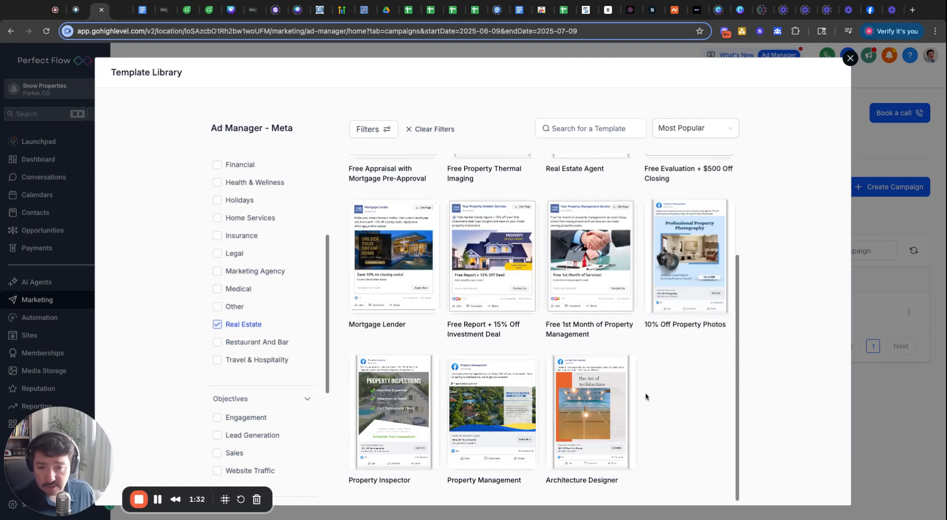
pyautogui.scroll(3, 493, 395)
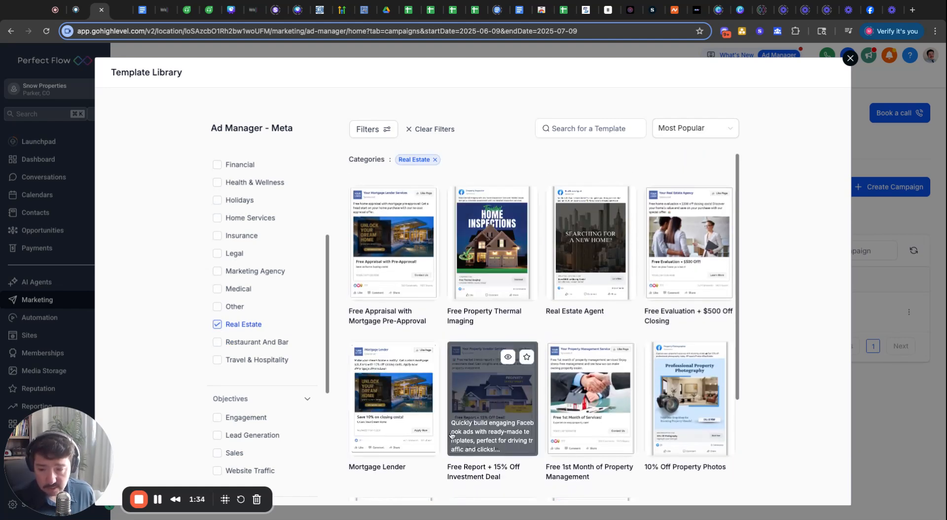
pyautogui.scroll(-1, 434, 364)
pyautogui.click(409, 354)
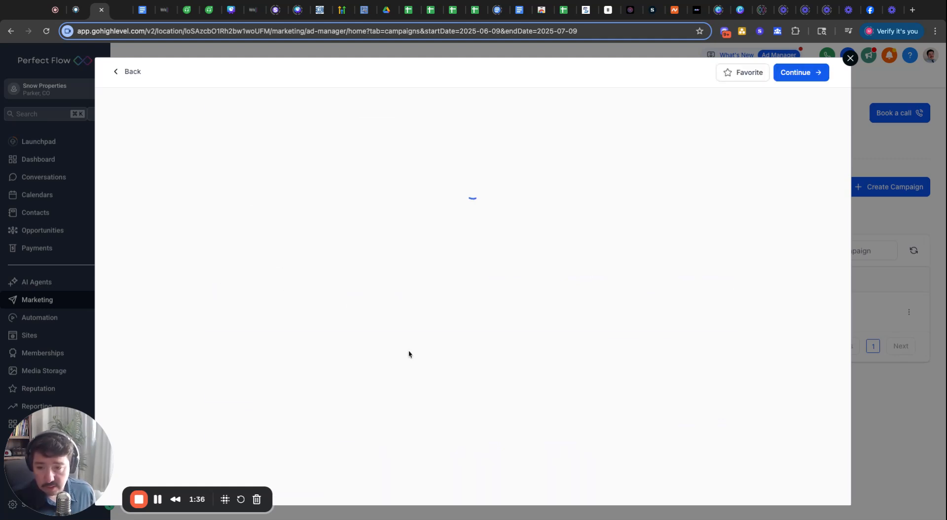
# - Continue with the Mortgage Lender template, skim the campaign form, and go back to the campaigns list
pyautogui.click(797, 76)
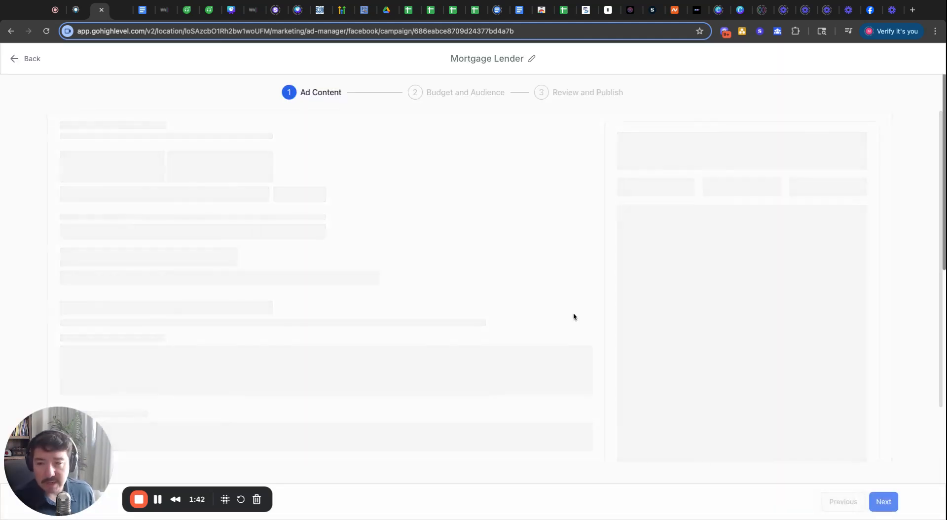
pyautogui.scroll(-9, 416, 330)
pyautogui.scroll(10, 415, 333)
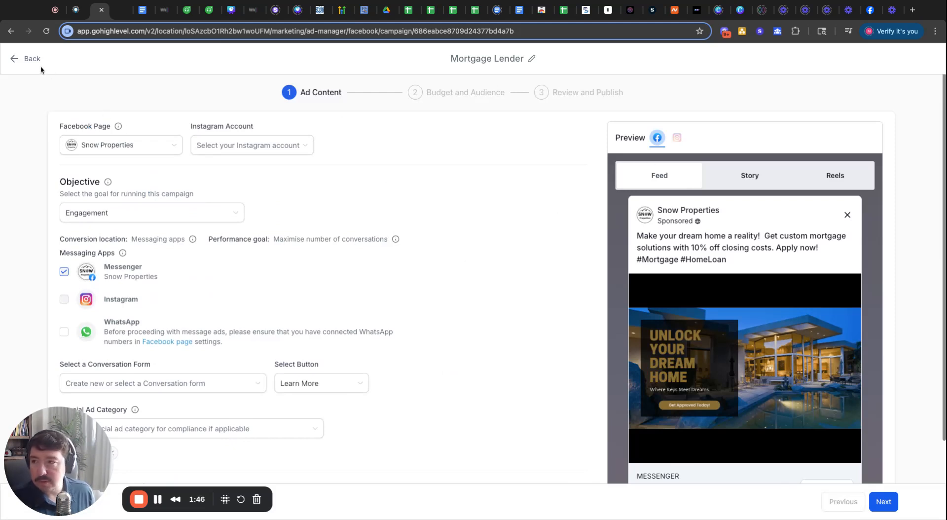
pyautogui.click(28, 60)
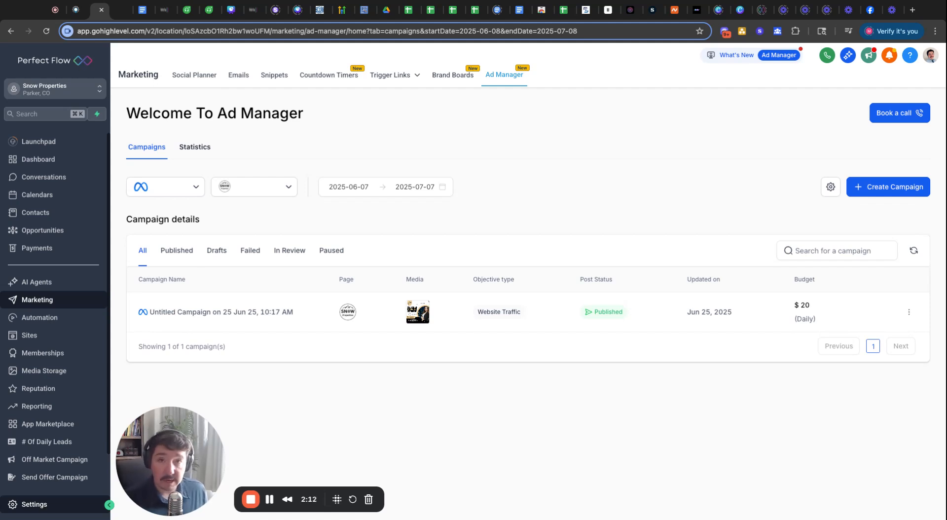
pyautogui.click(34, 506)
pyautogui.scroll(-4, 32, 405)
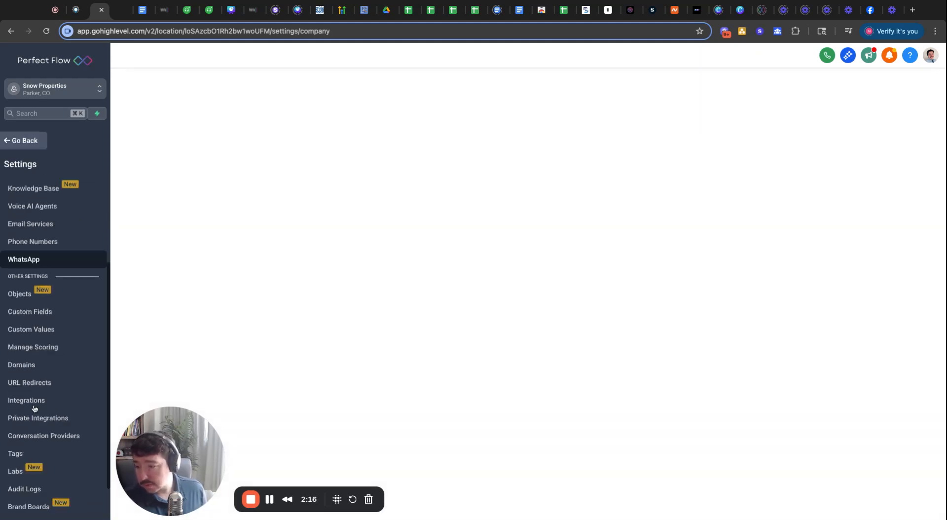
pyautogui.click(33, 385)
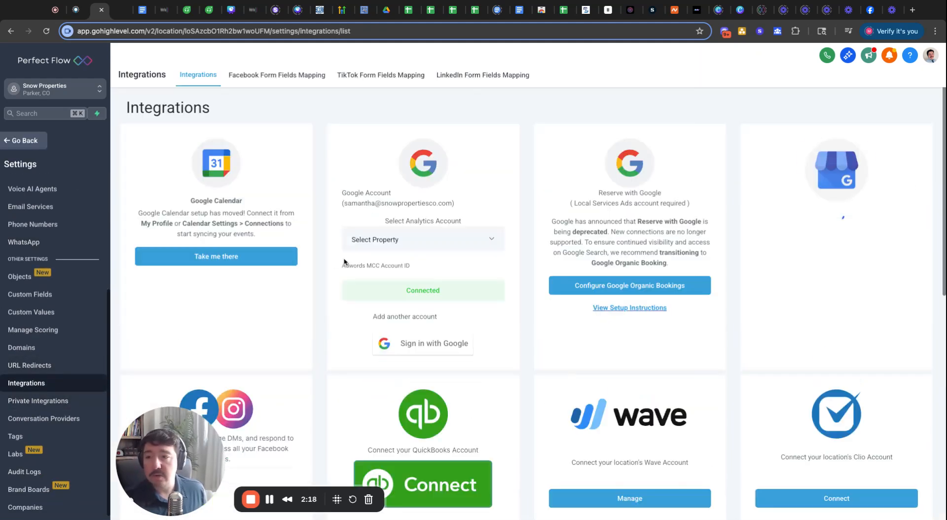
pyautogui.scroll(-5, 395, 296)
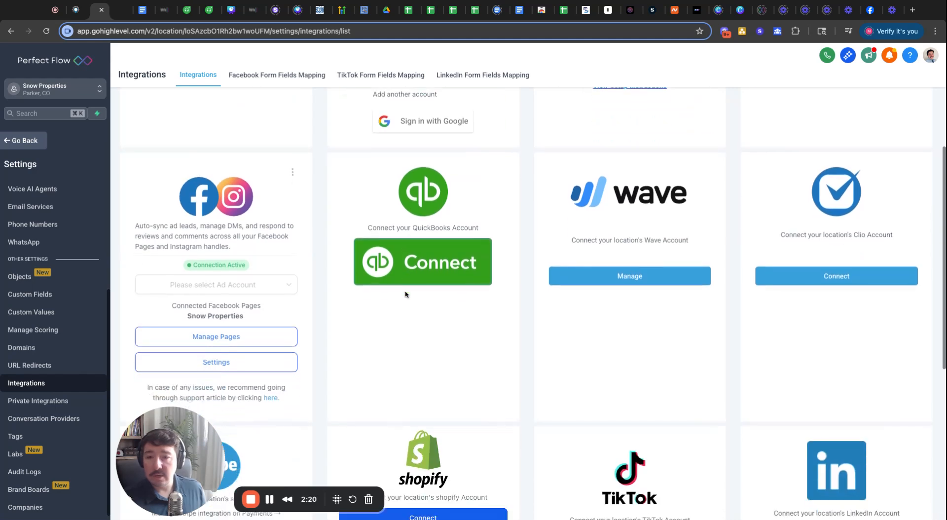
pyautogui.scroll(5, 405, 293)
pyautogui.scroll(-12, 406, 292)
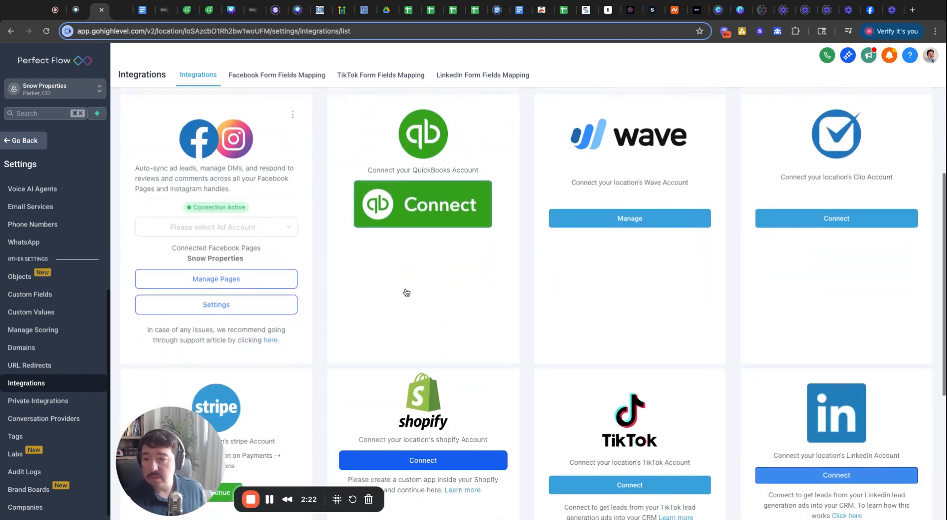
pyautogui.scroll(12, 360, 235)
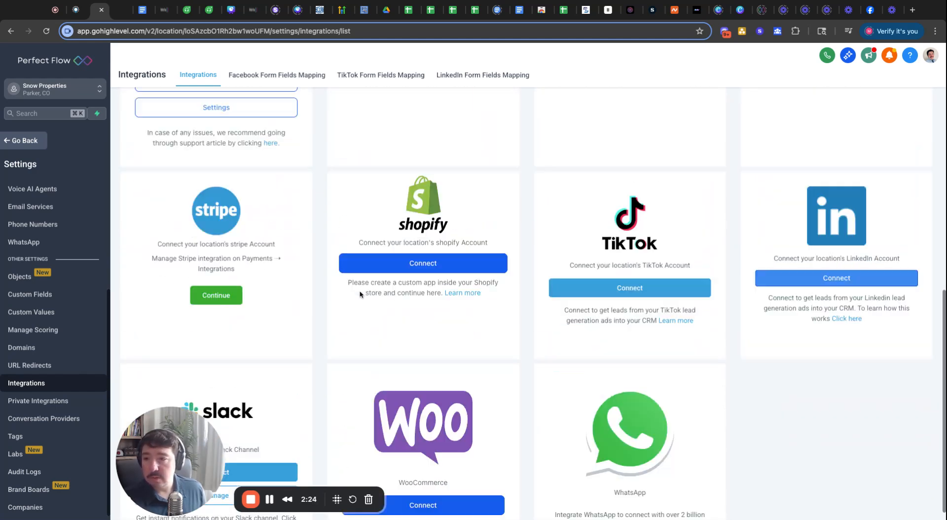
pyautogui.click(291, 75)
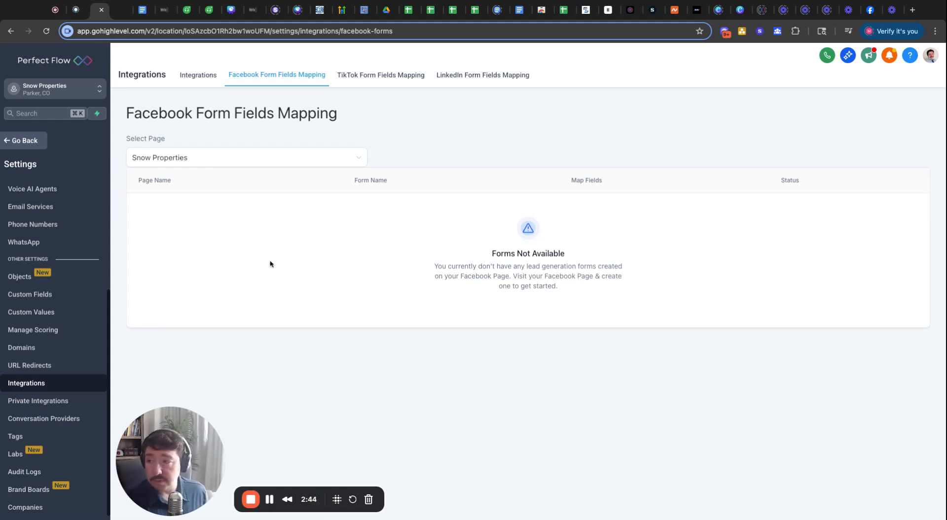
pyautogui.click(30, 140)
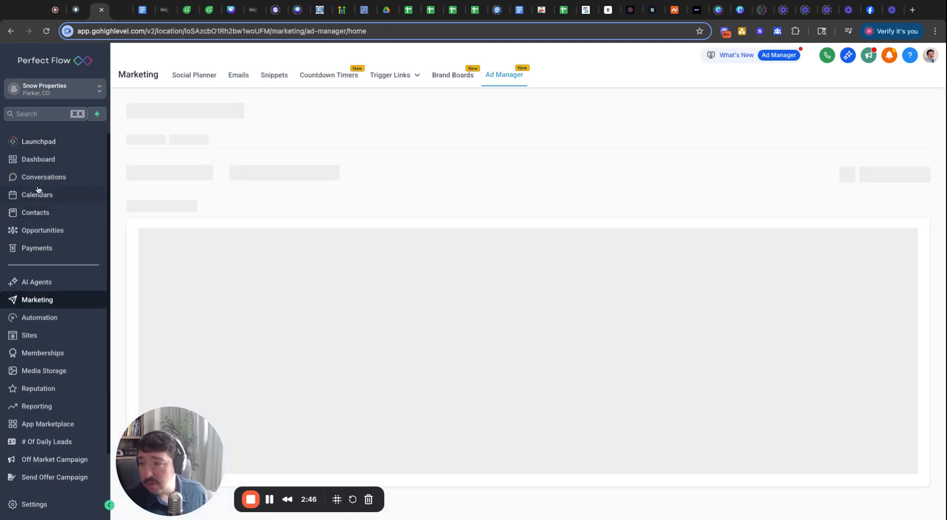
# - Open Automation workflows, create a new workflow from a recipe, and browse the recipe templates
pyautogui.click(38, 319)
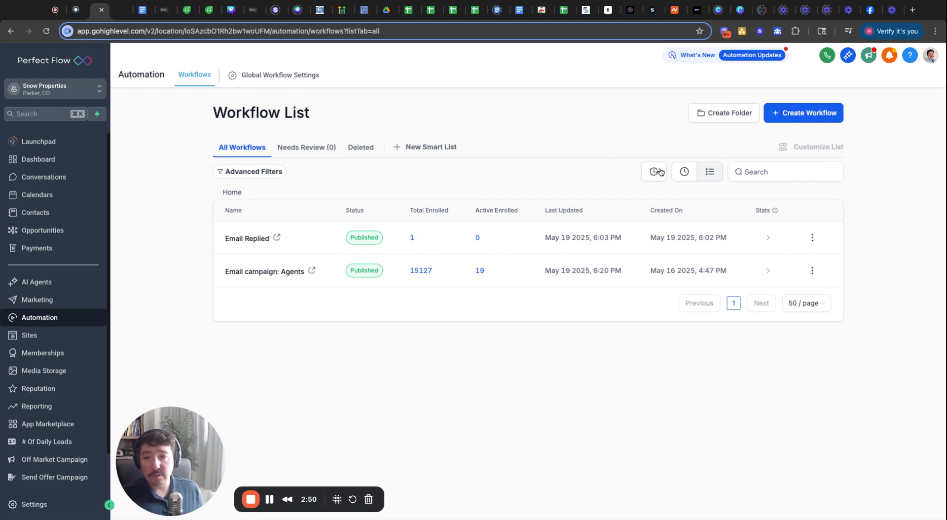
pyautogui.click(787, 117)
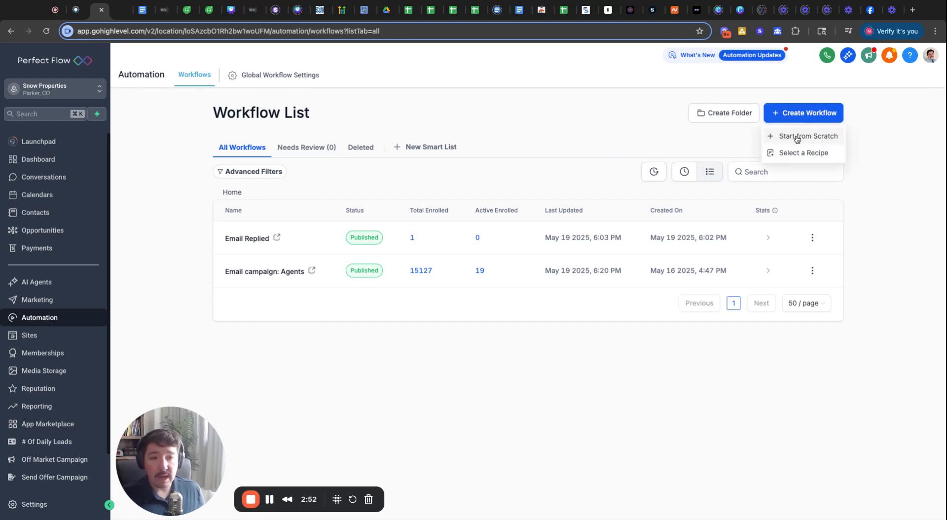
pyautogui.click(784, 156)
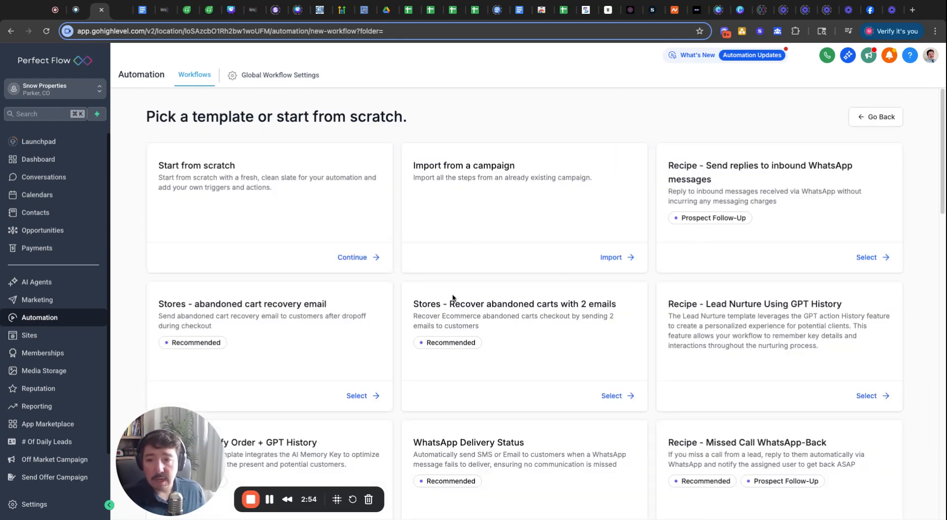
pyautogui.scroll(-10, 470, 341)
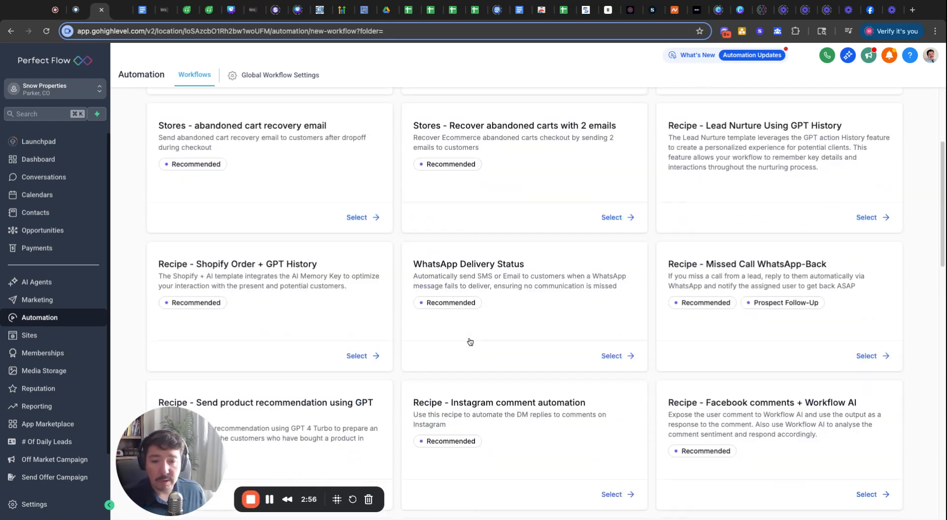
pyautogui.scroll(-10, 525, 303)
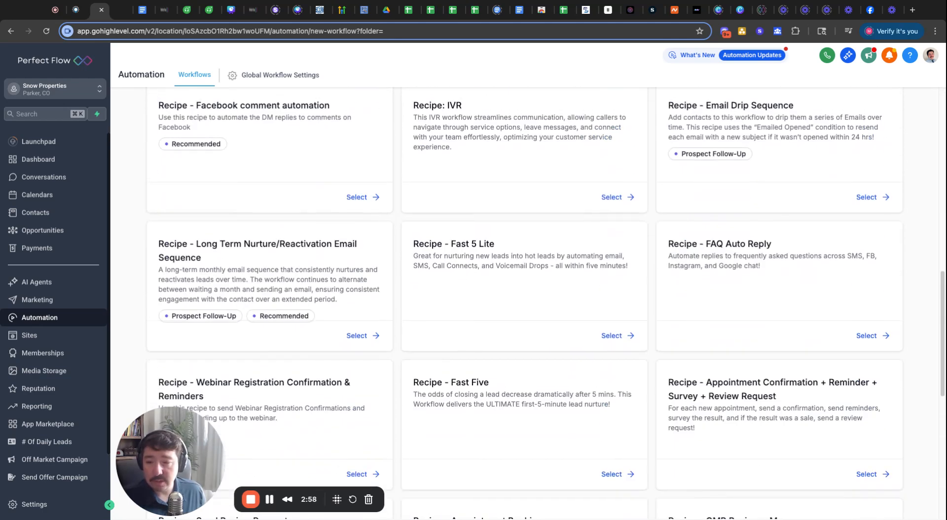
pyautogui.scroll(4, 469, 342)
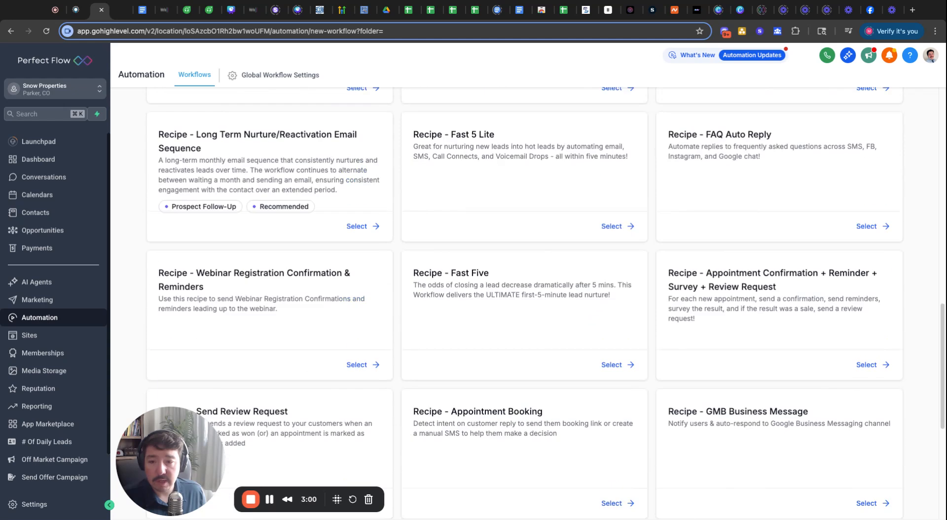
pyautogui.scroll(-1, 469, 343)
pyautogui.scroll(-1, 439, 374)
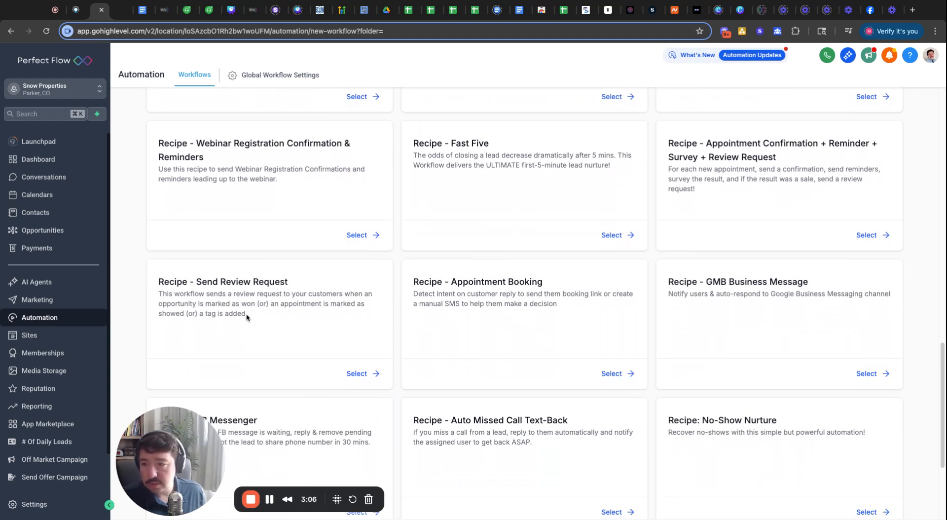
pyautogui.scroll(1, 246, 317)
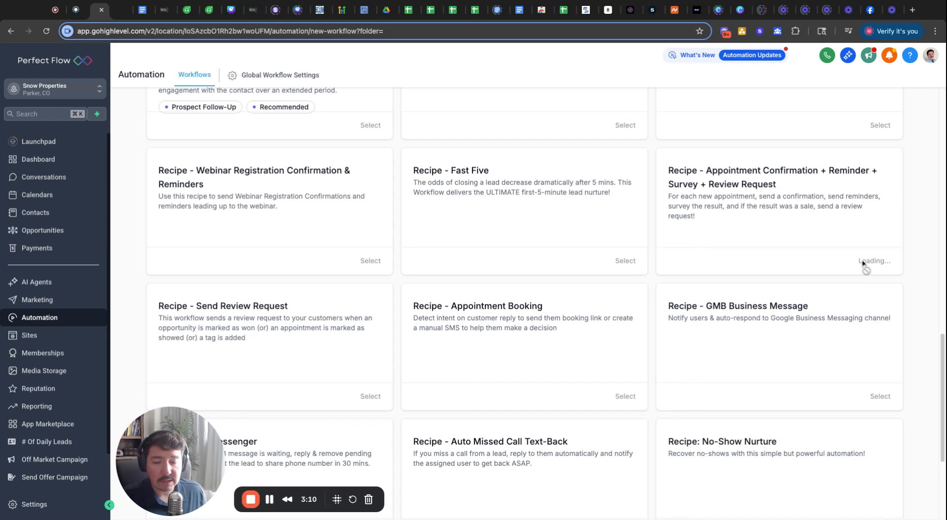
# - Use the Appointment Confirmation + Reminder + Survey + Review Request recipe and dismiss the If/Else notice
pyautogui.click(862, 264)
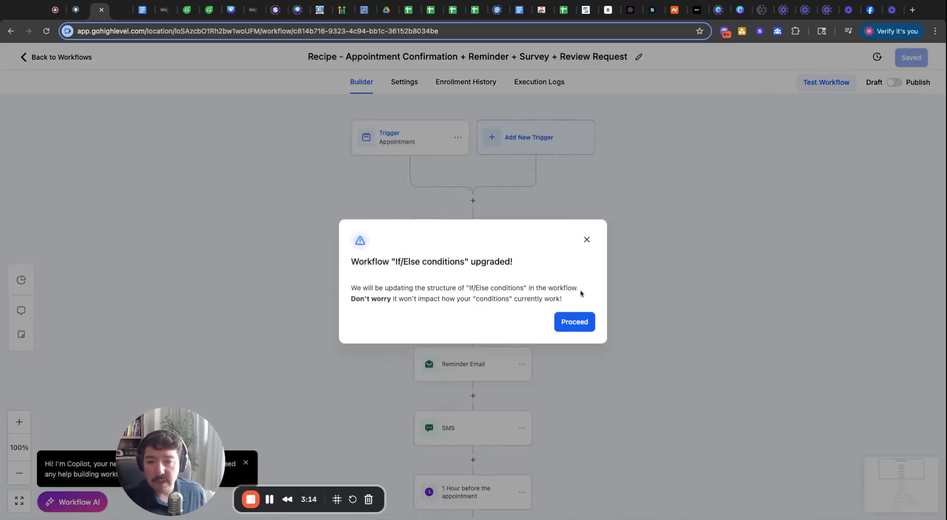
pyautogui.click(586, 239)
pyautogui.scroll(-15, 440, 332)
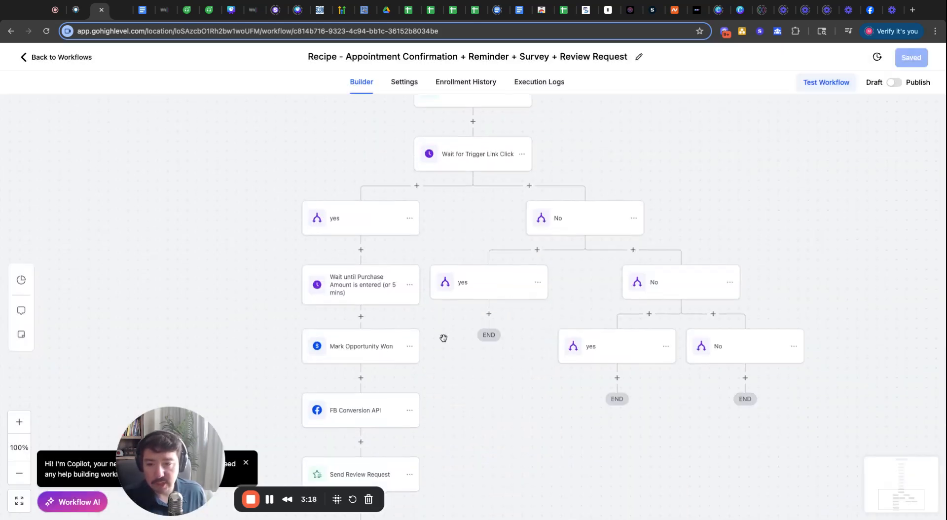
pyautogui.scroll(15, 443, 338)
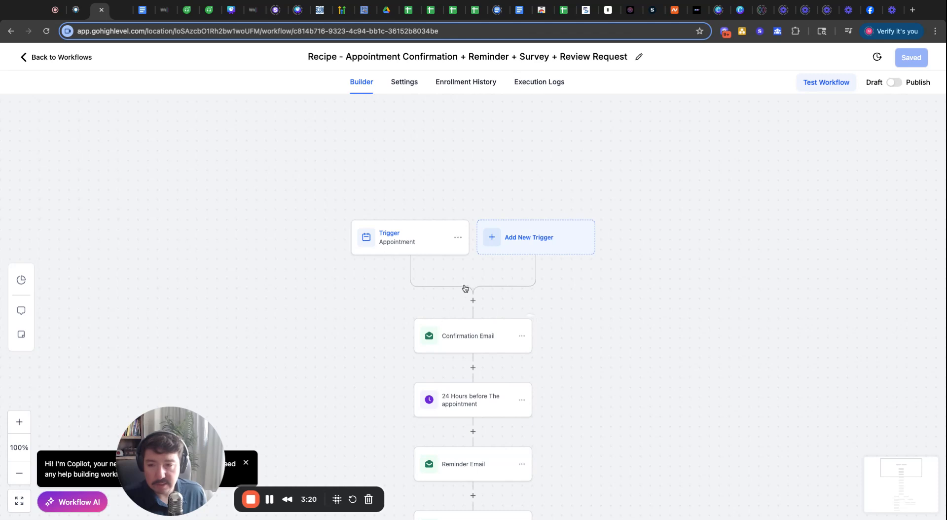
# - Add an In calendar filter set to Snow Properties on the Appointment trigger
pyautogui.click(413, 186)
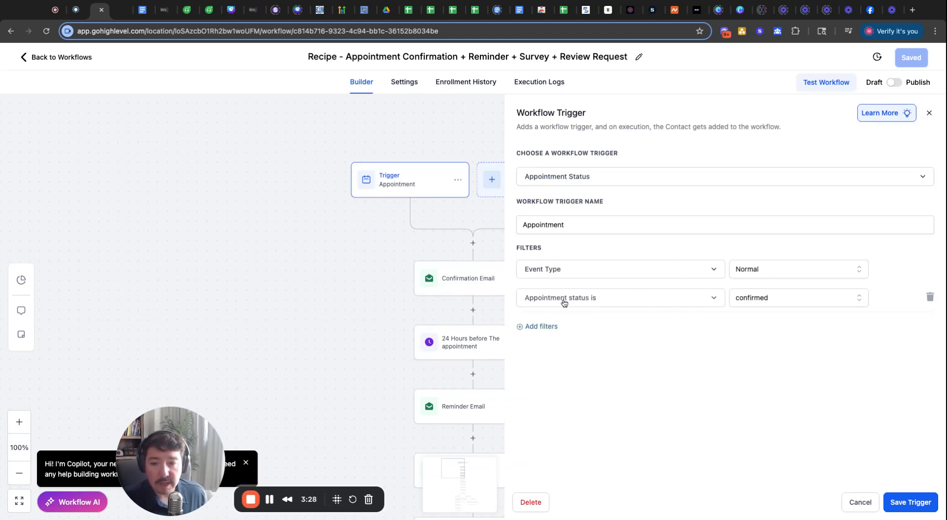
pyautogui.click(544, 327)
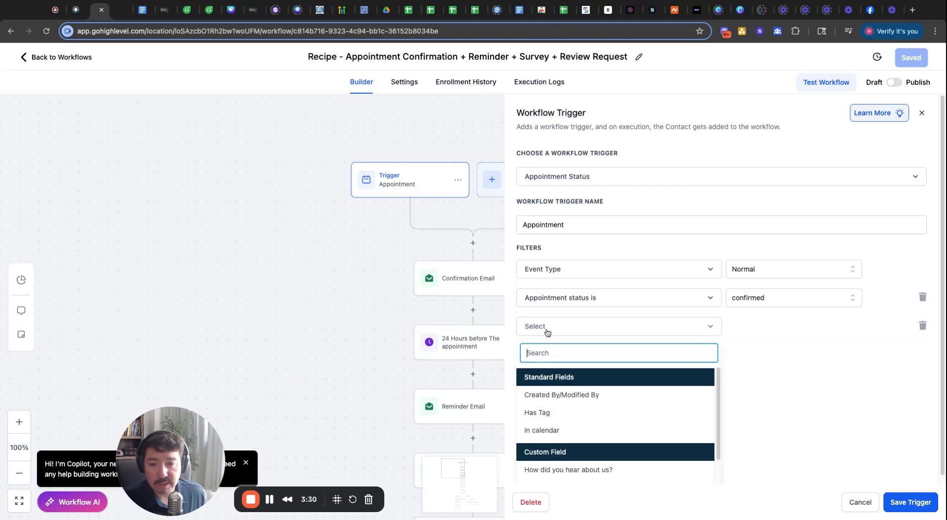
pyautogui.click(560, 431)
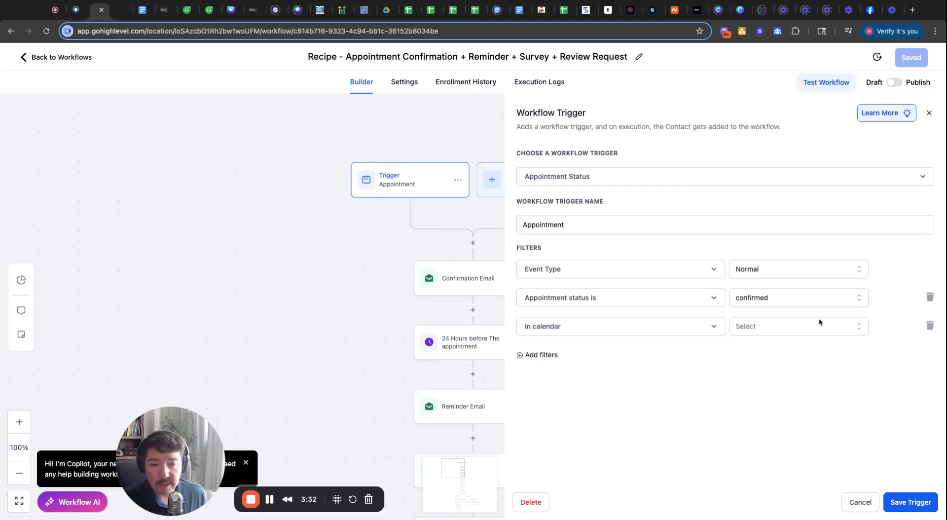
pyautogui.click(796, 327)
pyautogui.click(771, 381)
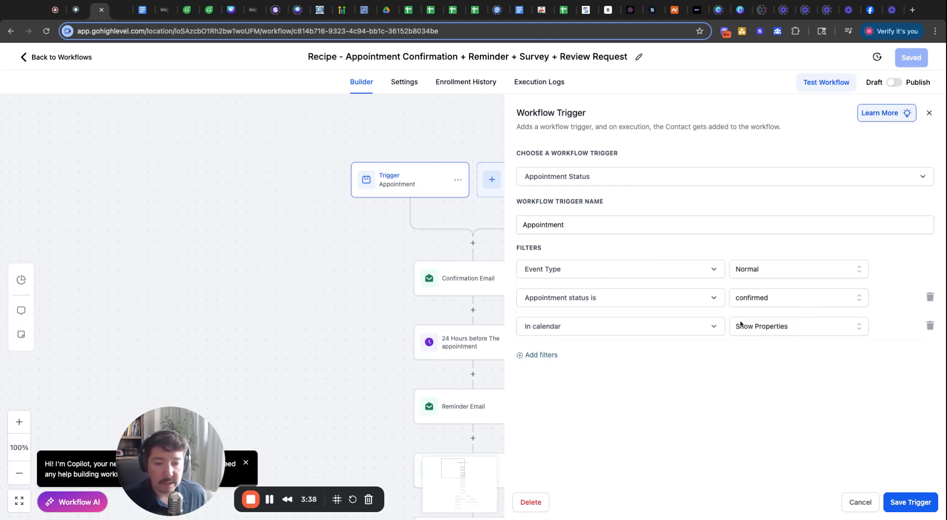
pyautogui.click(910, 508)
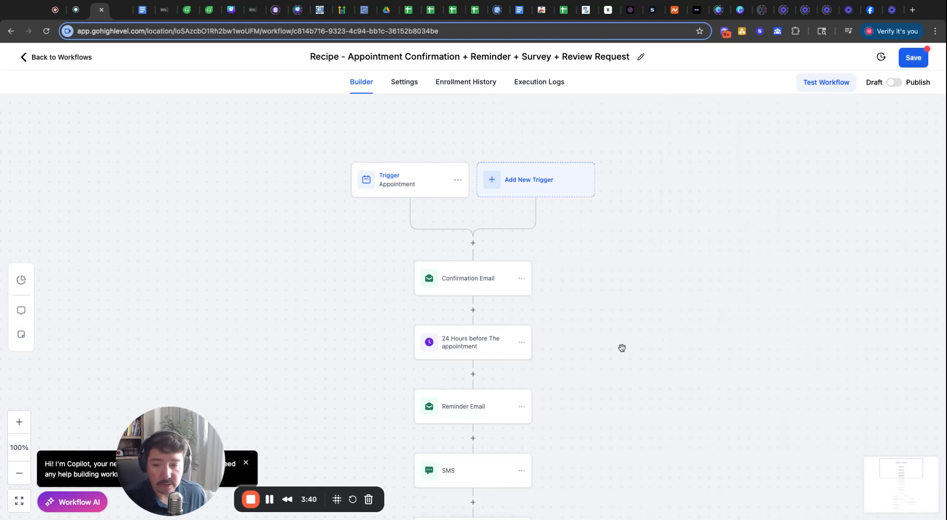
pyautogui.click(484, 283)
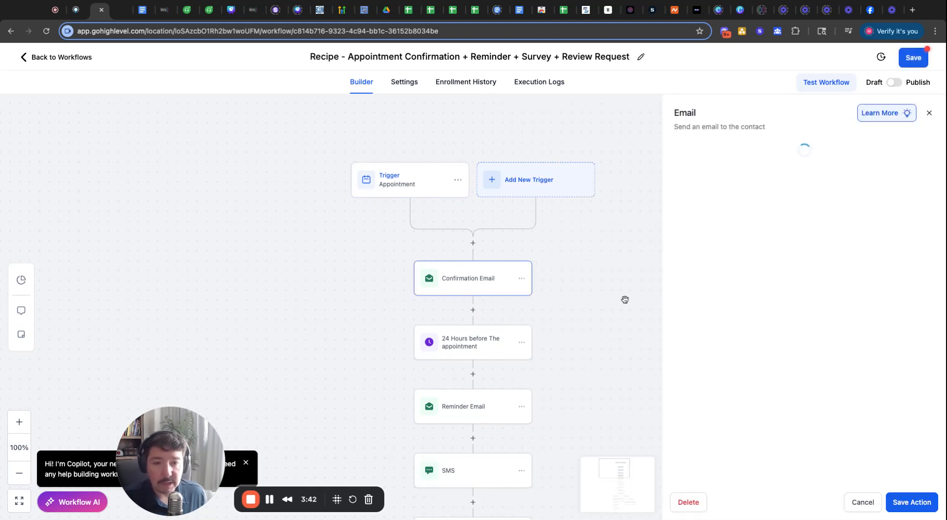
pyautogui.scroll(-5, 790, 324)
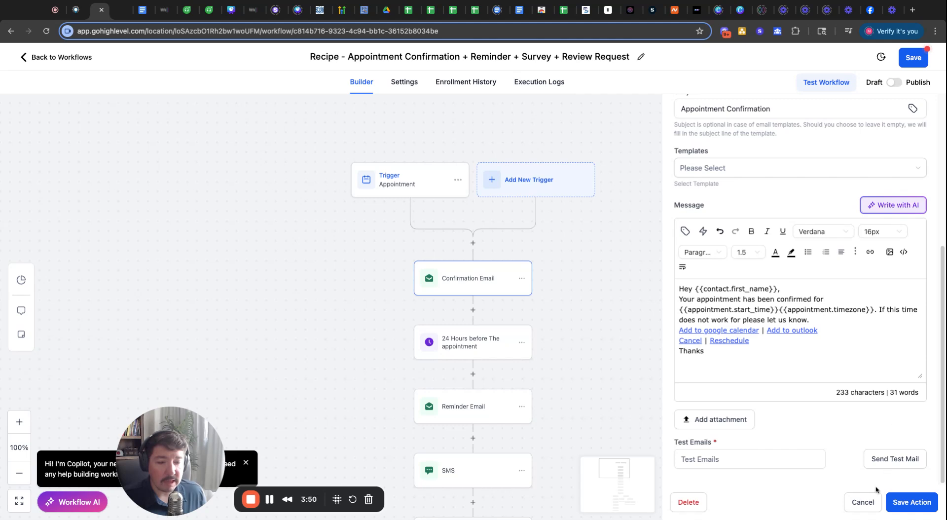
pyautogui.click(862, 503)
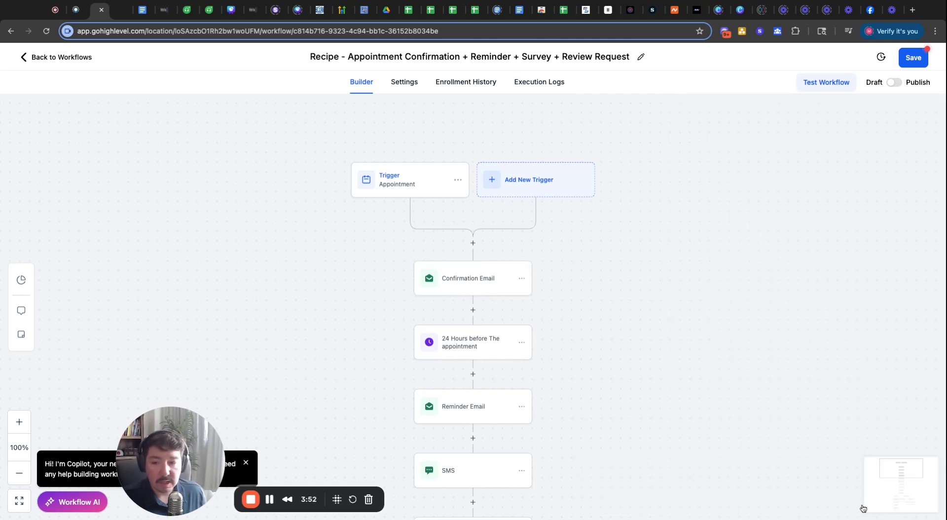
pyautogui.scroll(-2, 578, 359)
pyautogui.click(464, 279)
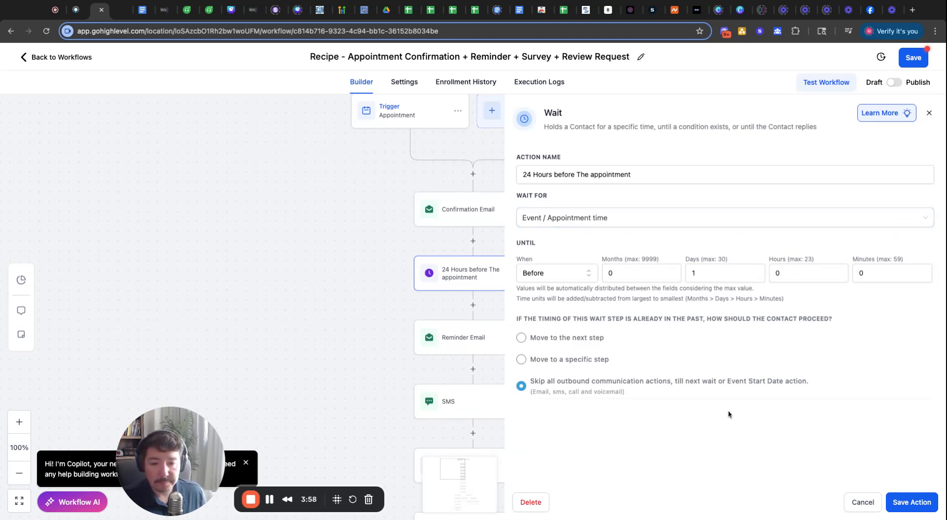
pyautogui.click(929, 113)
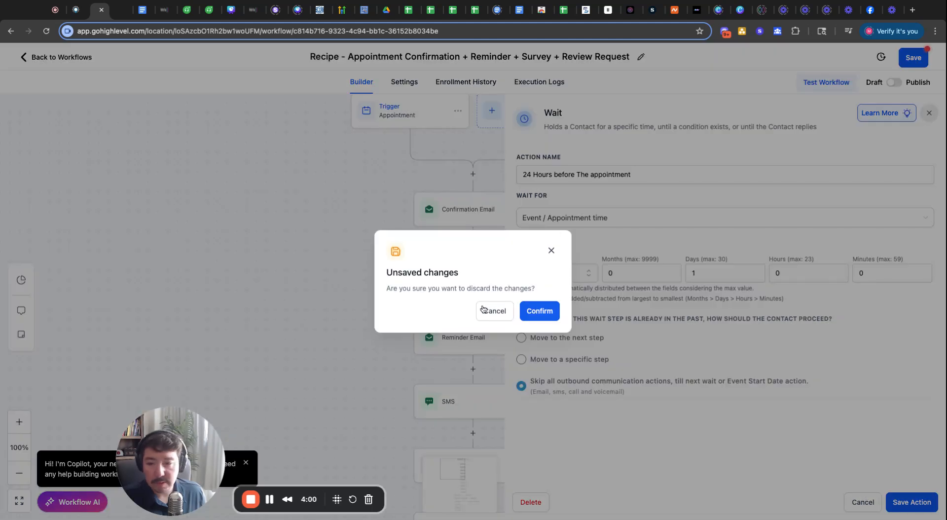
# - Discard the wait changes and review the SMS reminder, 1-hour wait and Email - 1hr reminder steps
pyautogui.click(545, 314)
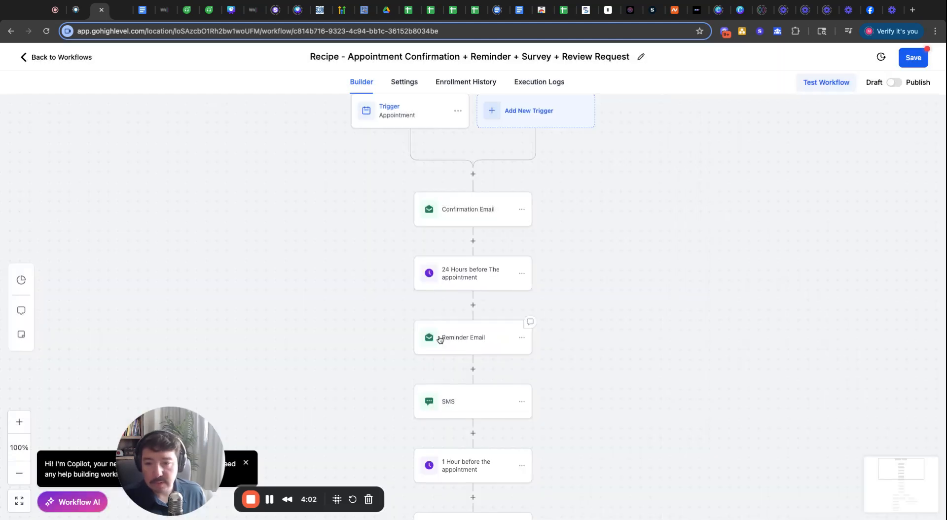
pyautogui.scroll(-1, 444, 321)
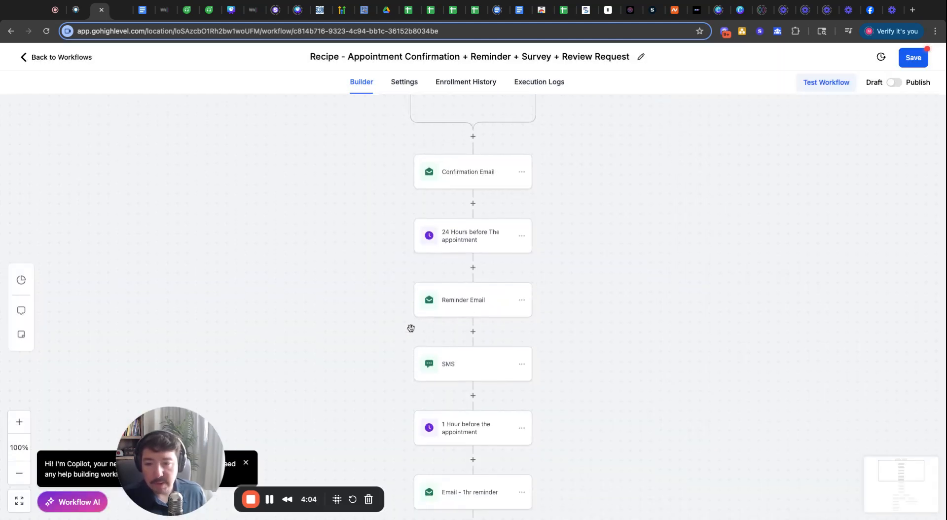
pyautogui.scroll(-2, 404, 340)
pyautogui.click(450, 277)
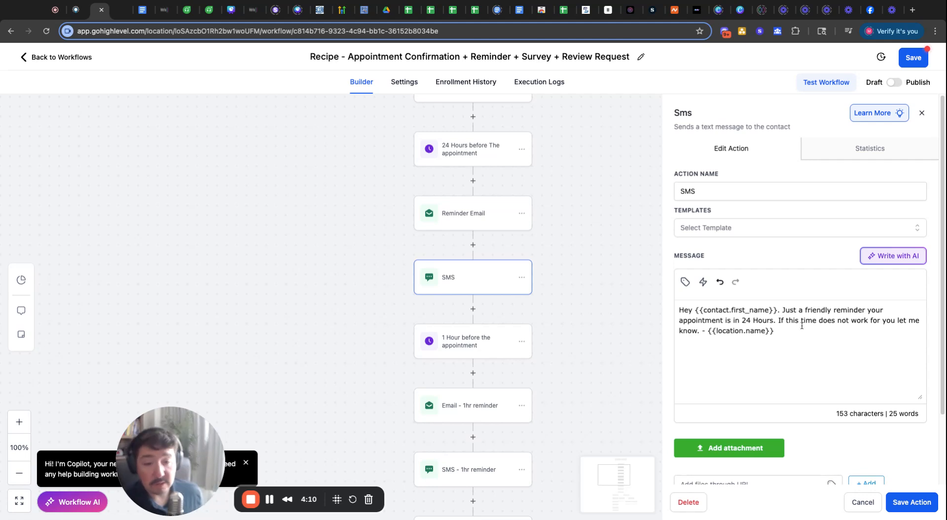
pyautogui.click(461, 340)
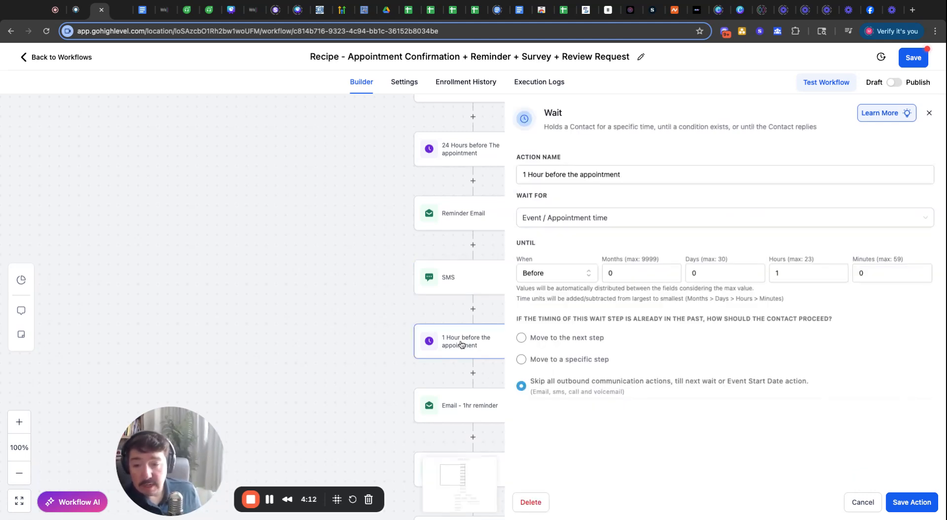
pyautogui.click(454, 415)
pyautogui.click(538, 312)
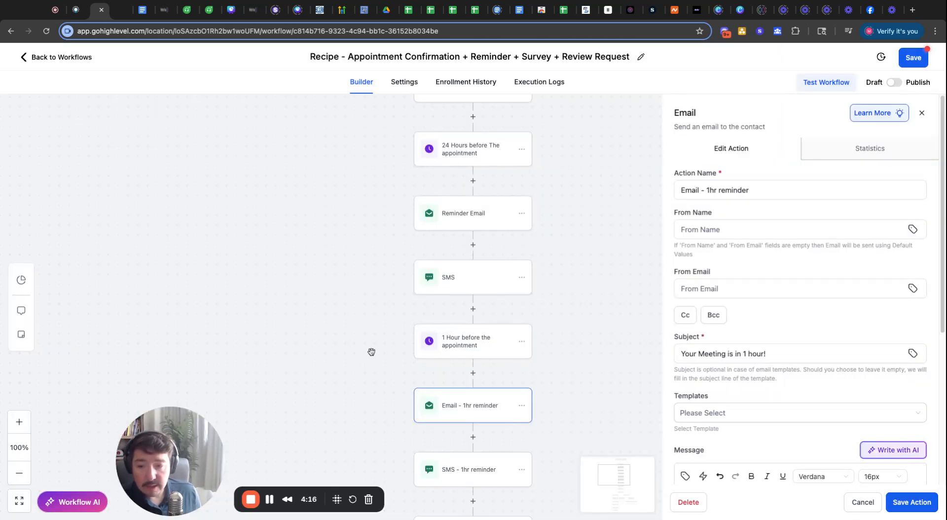
pyautogui.scroll(-3, 370, 351)
pyautogui.scroll(-1, 431, 378)
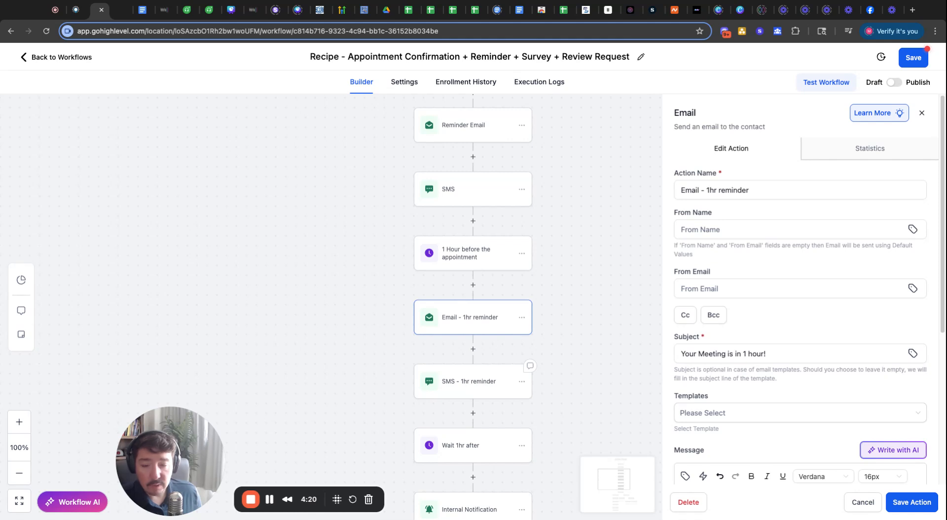
# - Review the SMS - 1hr reminder and read the Internal Notification email message
pyautogui.click(468, 381)
pyautogui.scroll(-3, 382, 351)
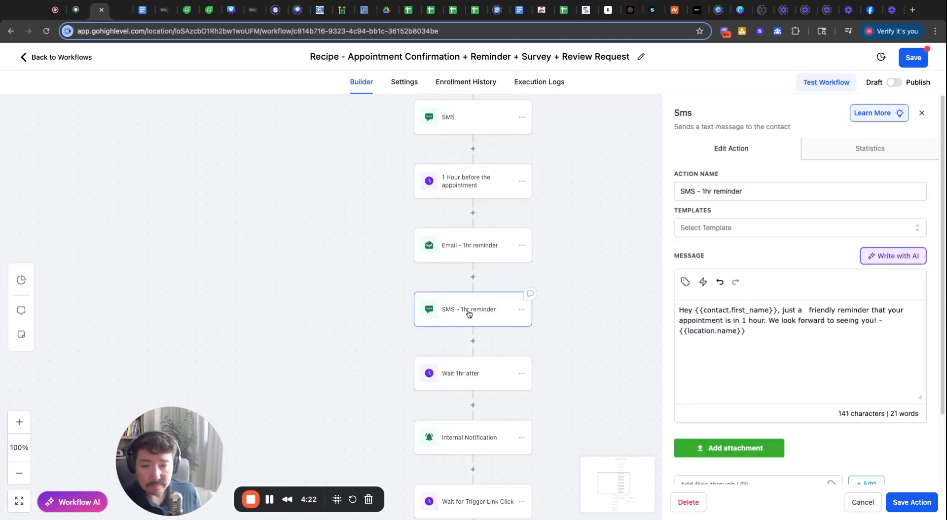
pyautogui.scroll(-4, 408, 355)
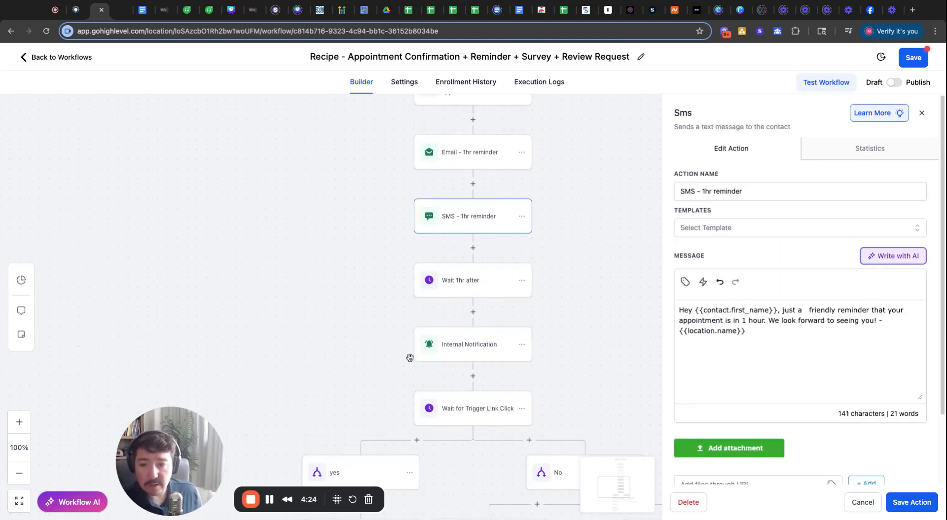
pyautogui.click(475, 353)
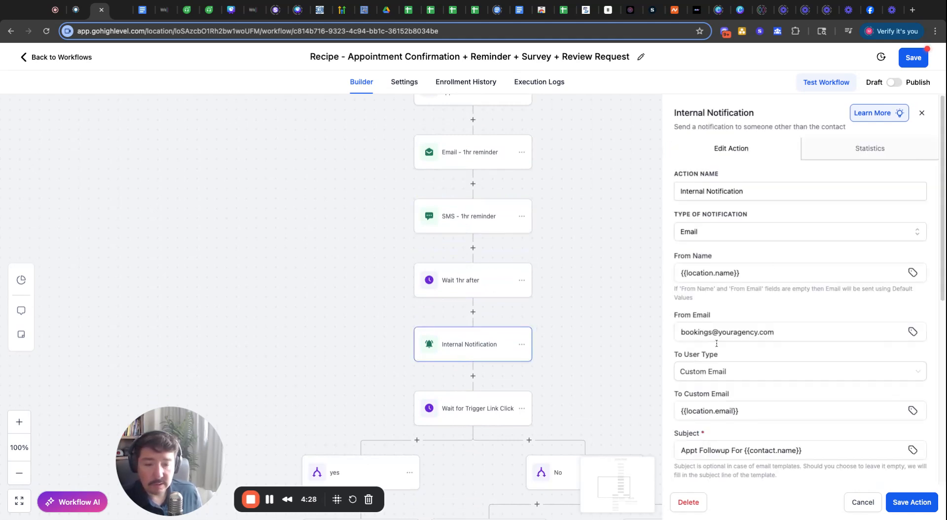
pyautogui.scroll(-4, 746, 364)
pyautogui.scroll(-3, 746, 364)
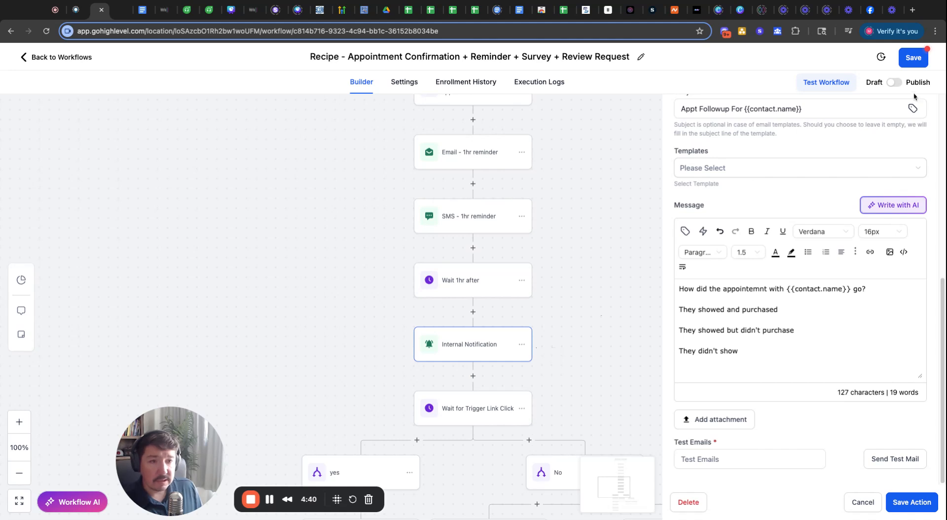
pyautogui.click(864, 503)
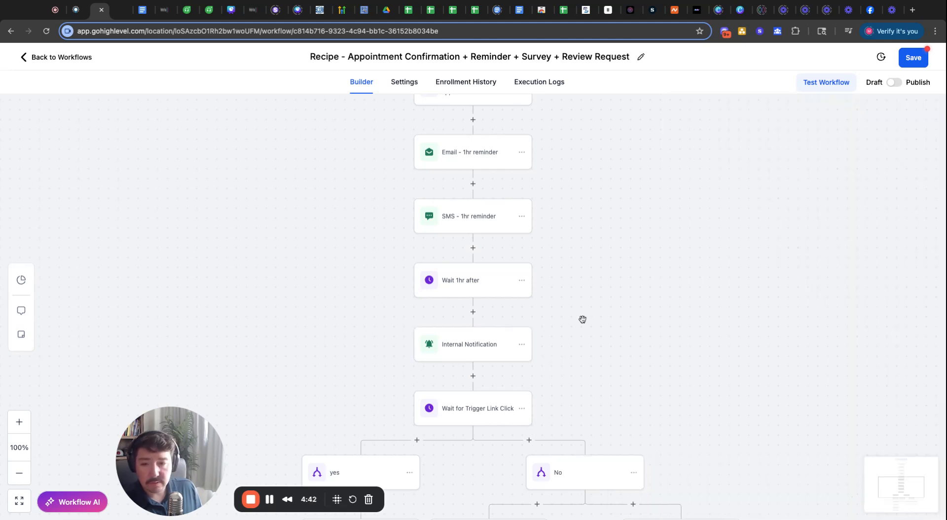
pyautogui.scroll(-5, 580, 345)
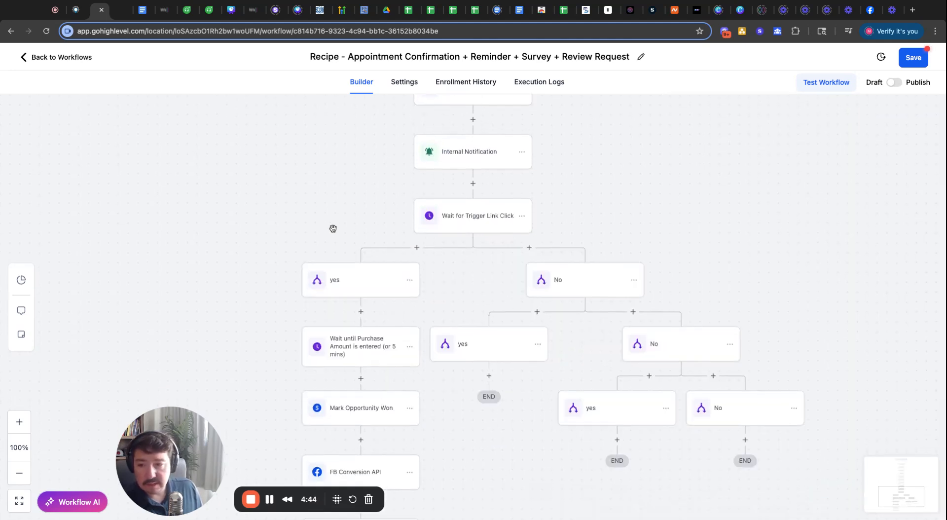
pyautogui.scroll(3, 462, 256)
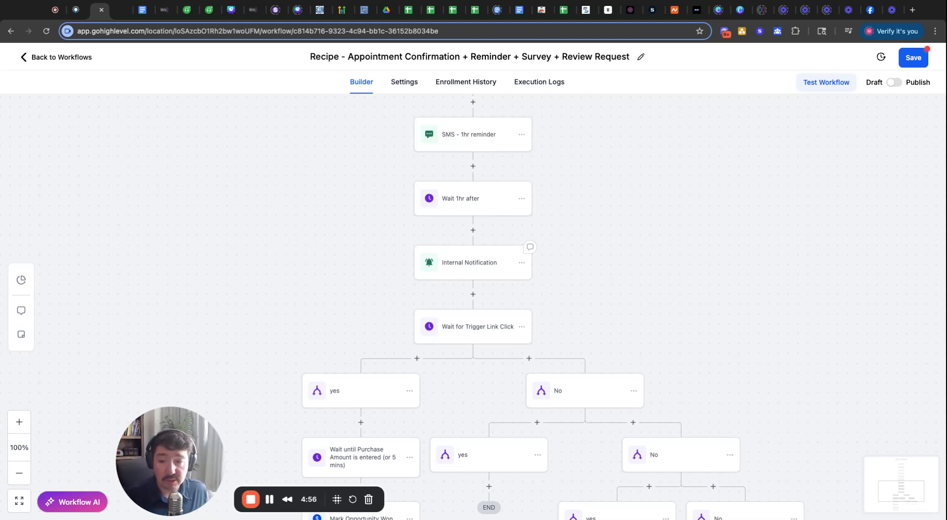
pyautogui.scroll(-1, 474, 296)
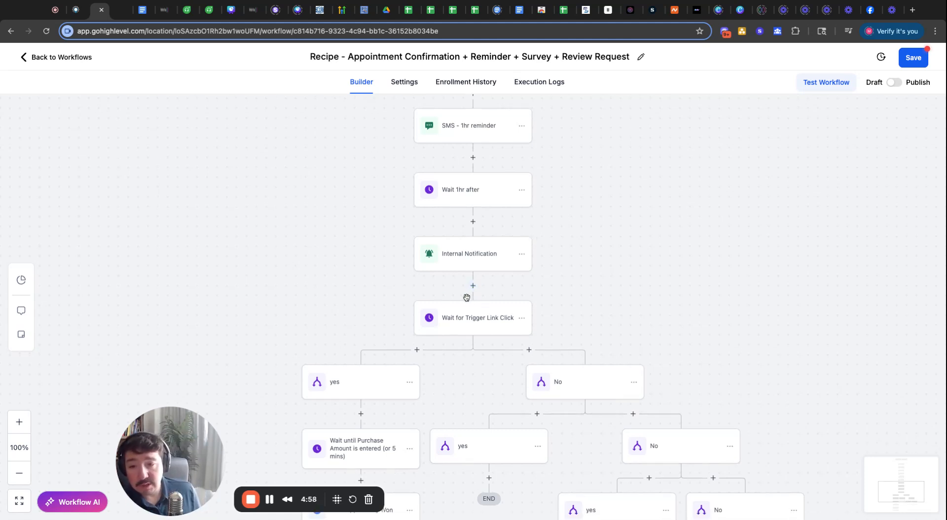
pyautogui.click(476, 321)
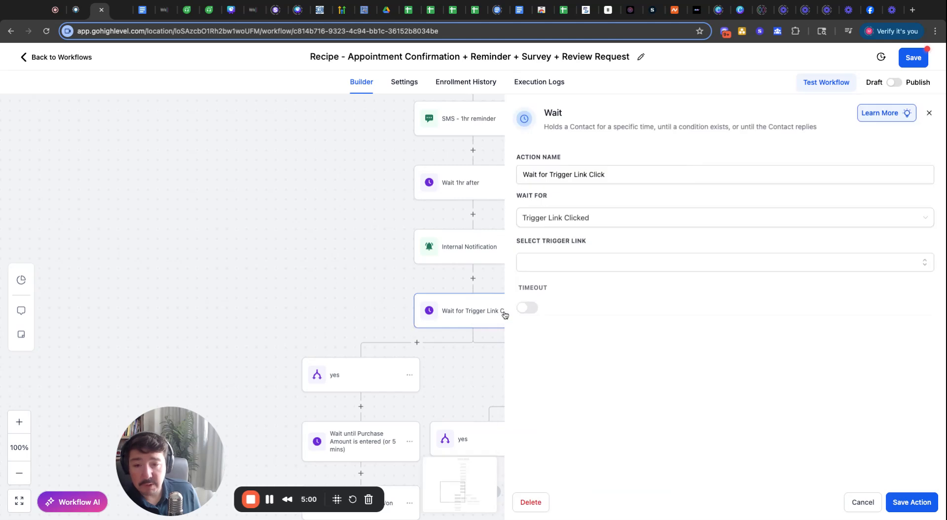
pyautogui.click(450, 253)
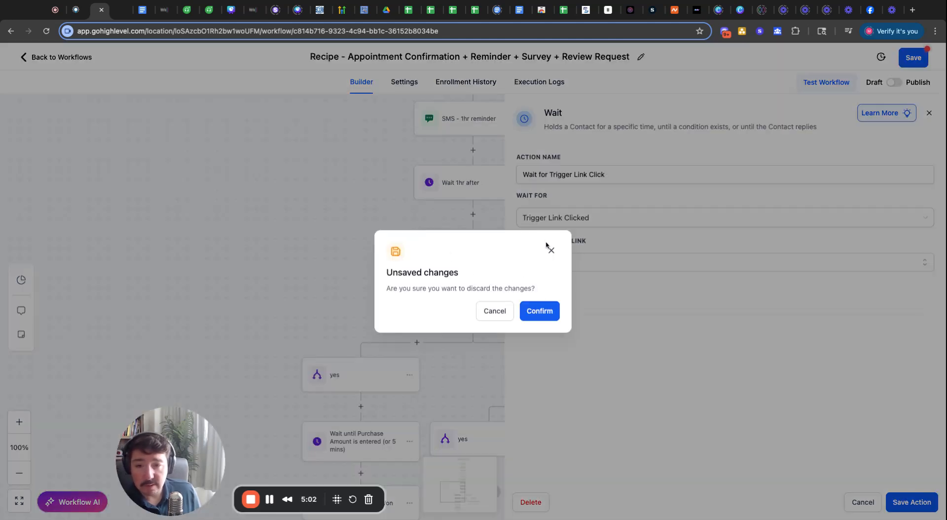
pyautogui.click(929, 113)
pyautogui.click(929, 114)
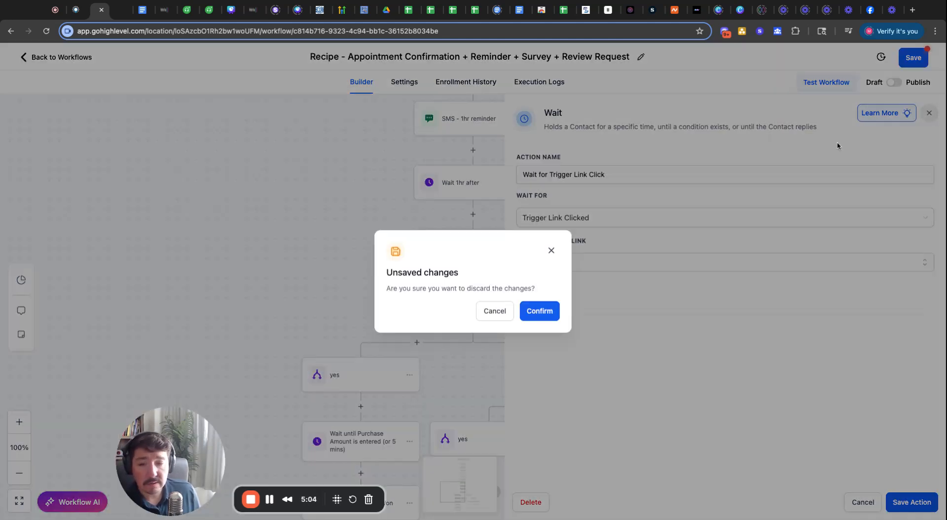
pyautogui.click(556, 311)
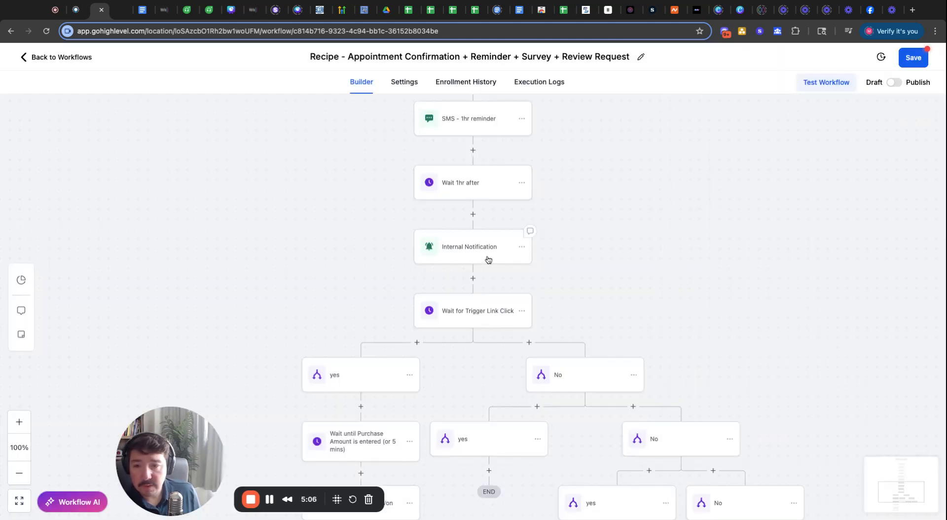
# - Inspect the Internal Notification message text and its empty Trigger Links list
pyautogui.click(489, 259)
pyautogui.scroll(-6, 760, 384)
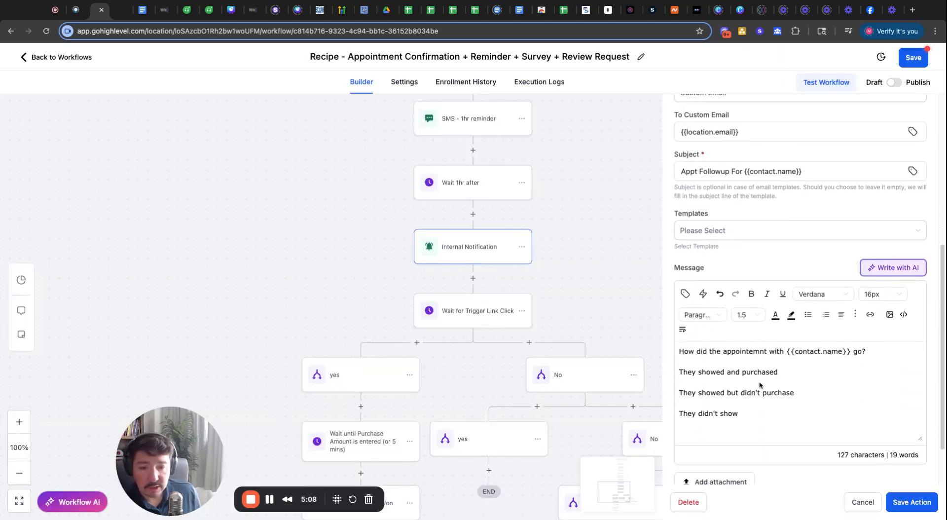
pyautogui.scroll(-2, 760, 385)
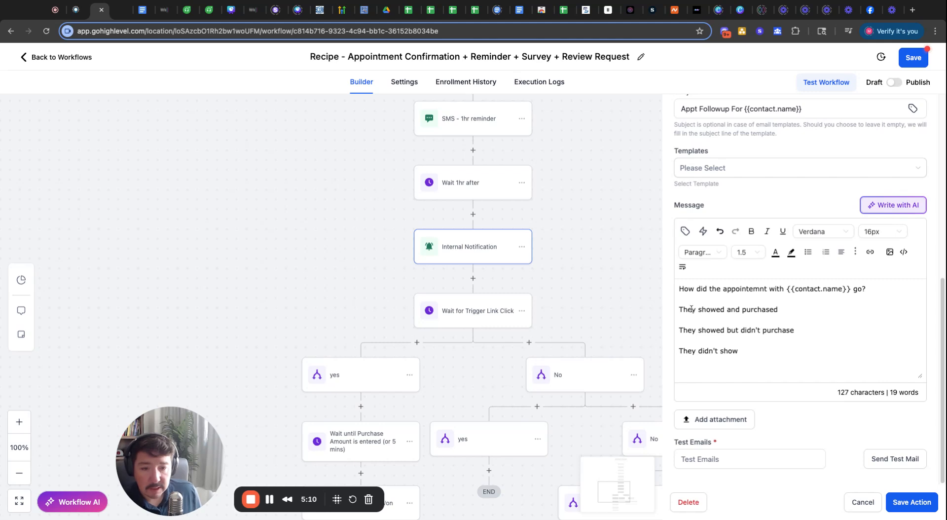
pyautogui.doubleClick(710, 329)
pyautogui.hotkey('ctrl', 'a')
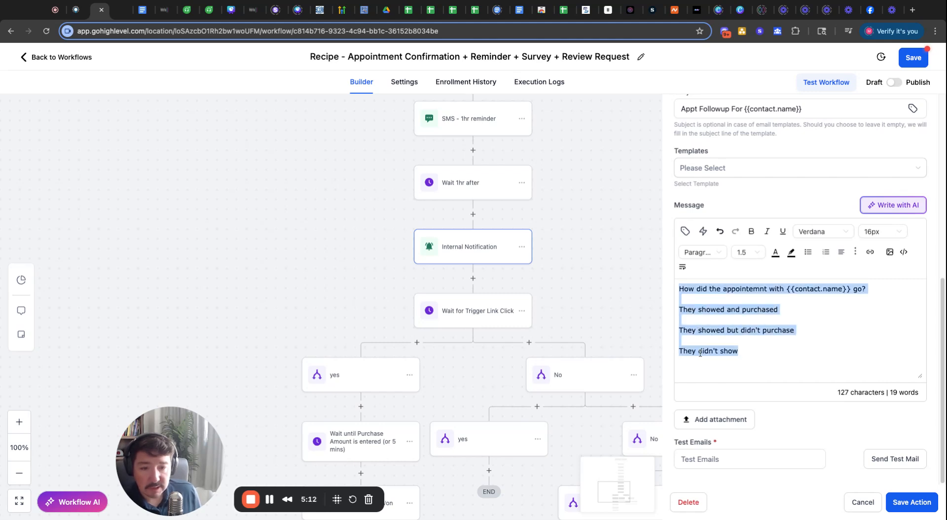
pyautogui.click(699, 351)
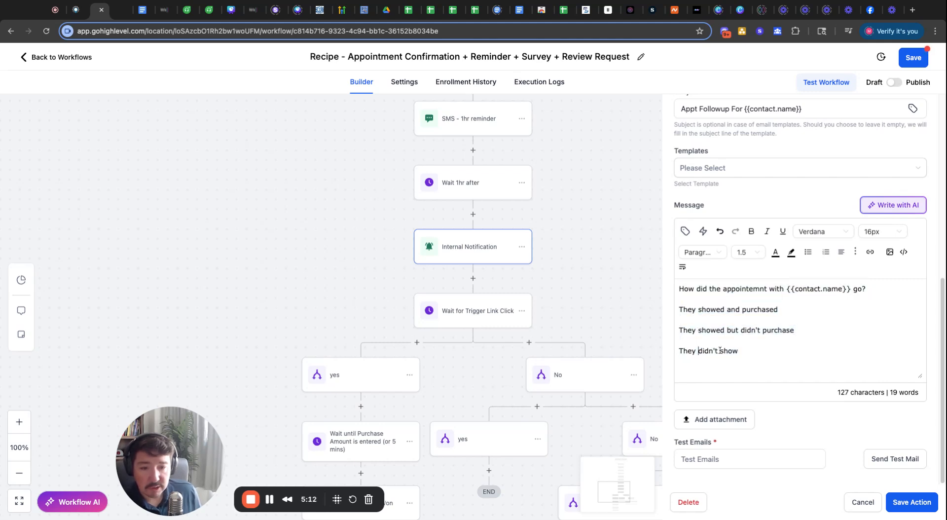
pyautogui.click(705, 232)
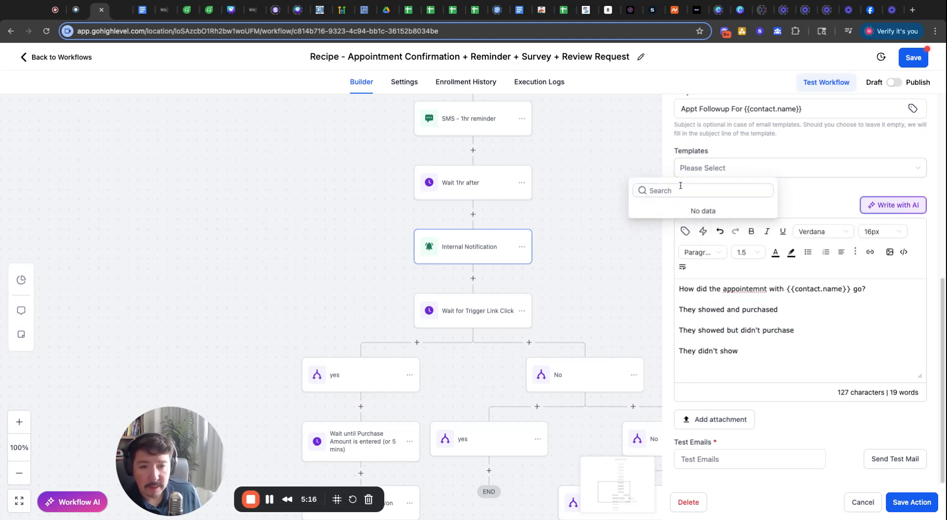
pyautogui.click(720, 350)
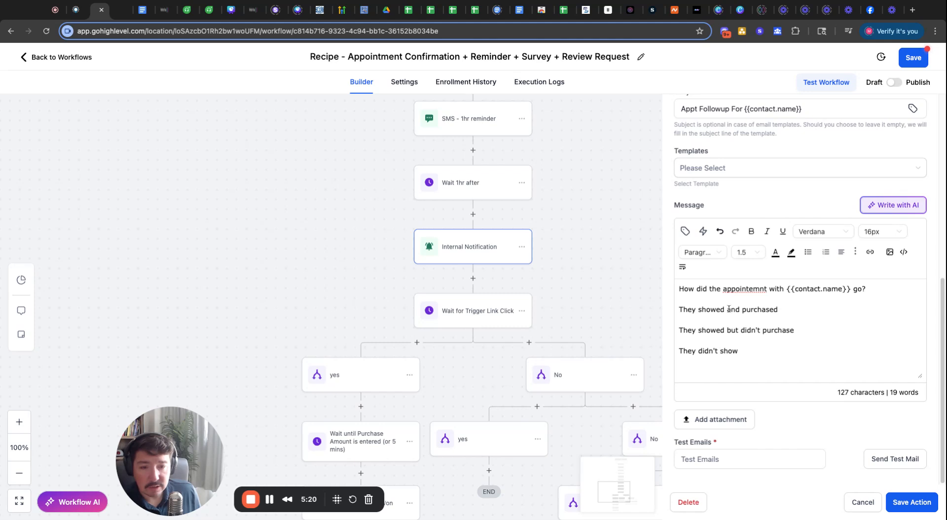
# - Check the Wait for Trigger Link Click settings, discard changes, and show its step actions
pyautogui.scroll(-3, 590, 304)
pyautogui.click(477, 245)
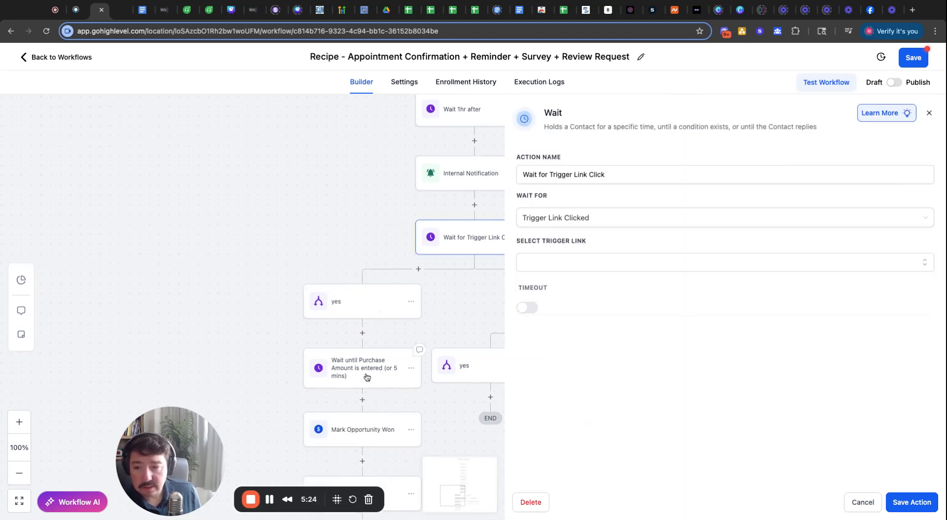
pyautogui.scroll(-2, 266, 370)
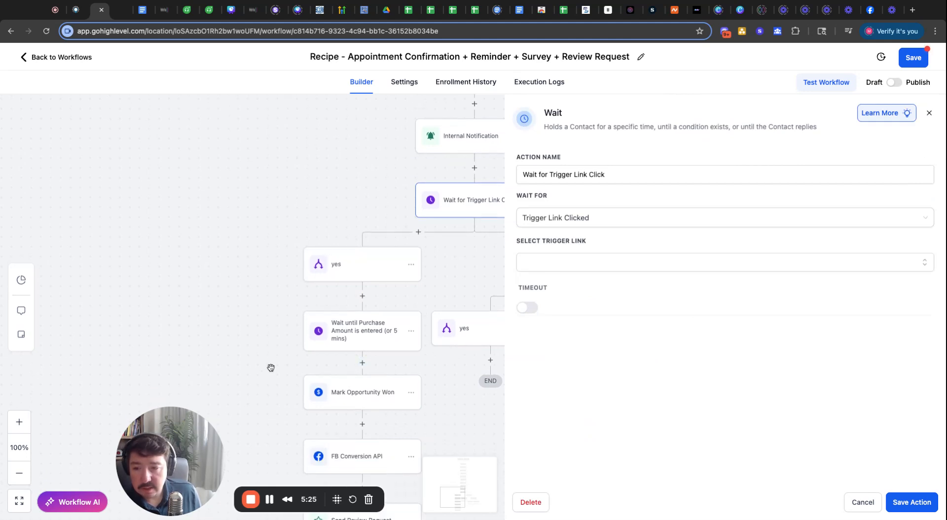
pyautogui.click(352, 346)
pyautogui.click(551, 250)
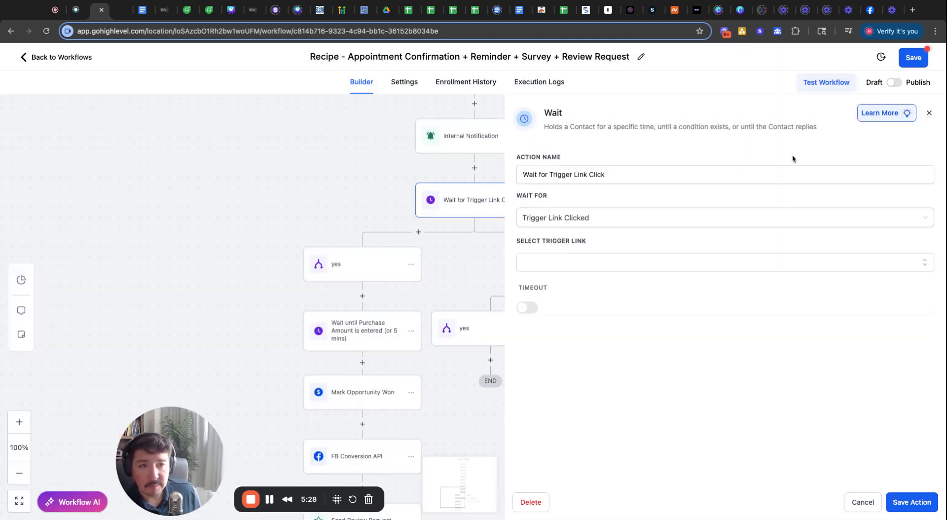
pyautogui.click(930, 113)
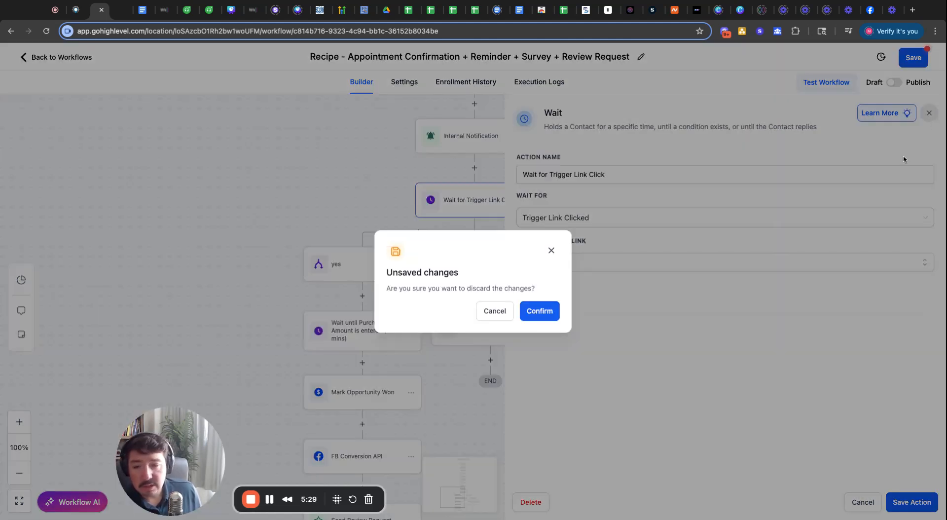
pyautogui.click(550, 250)
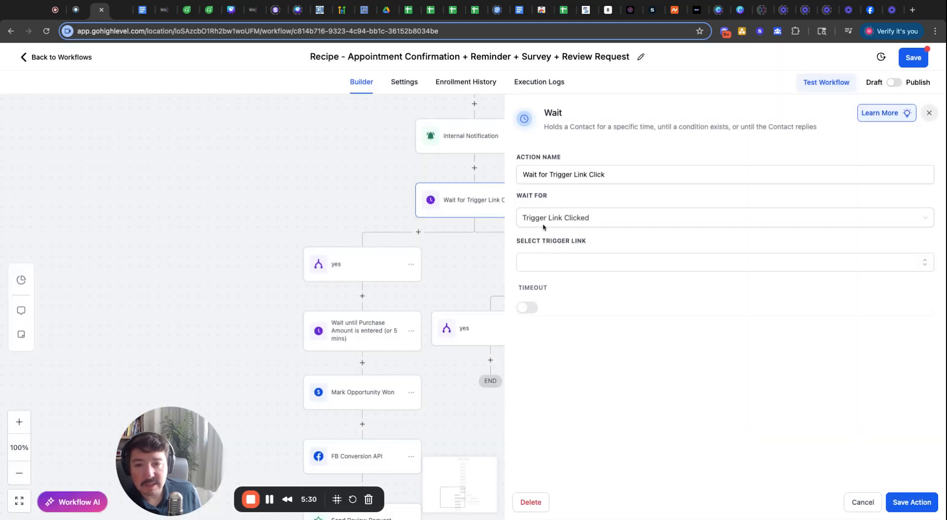
pyautogui.click(872, 502)
pyautogui.click(527, 321)
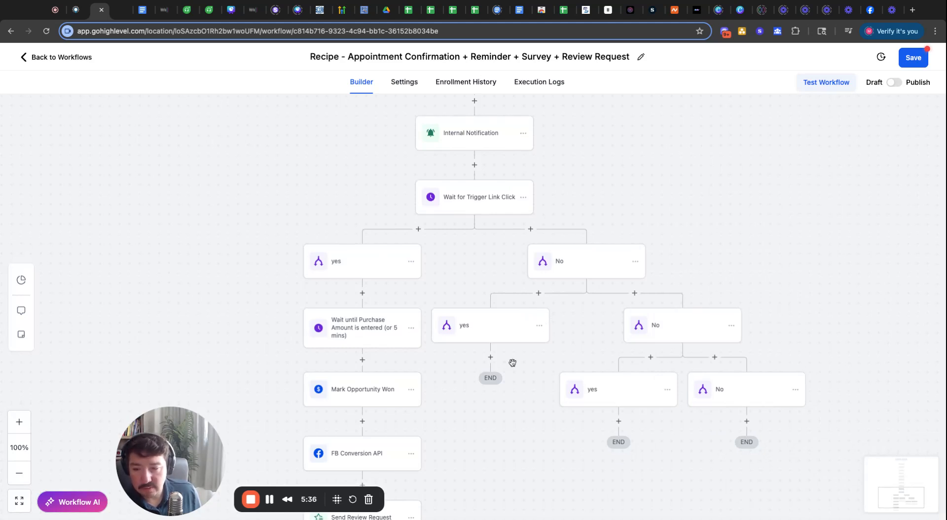
pyautogui.scroll(3, 511, 358)
pyautogui.click(523, 305)
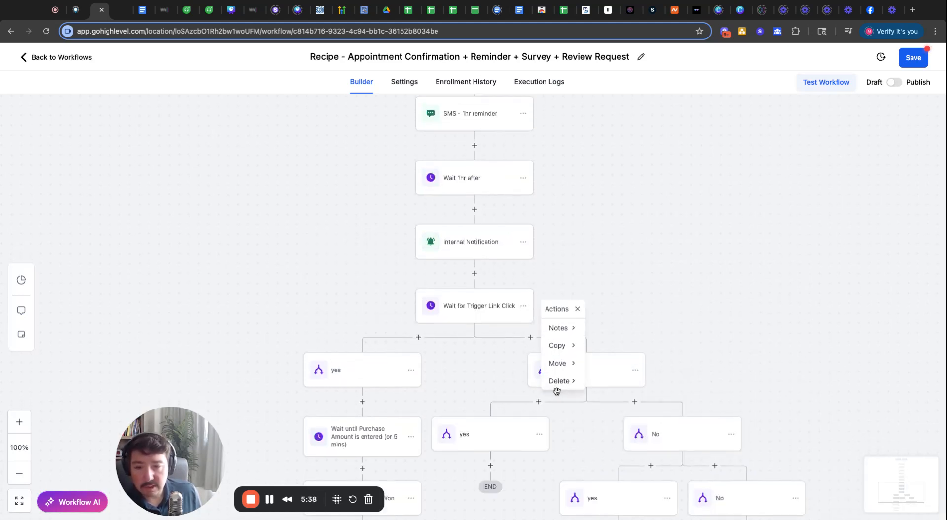
# - Delete the Internal Notification step and every step below it
pyautogui.moveTo(564, 385)
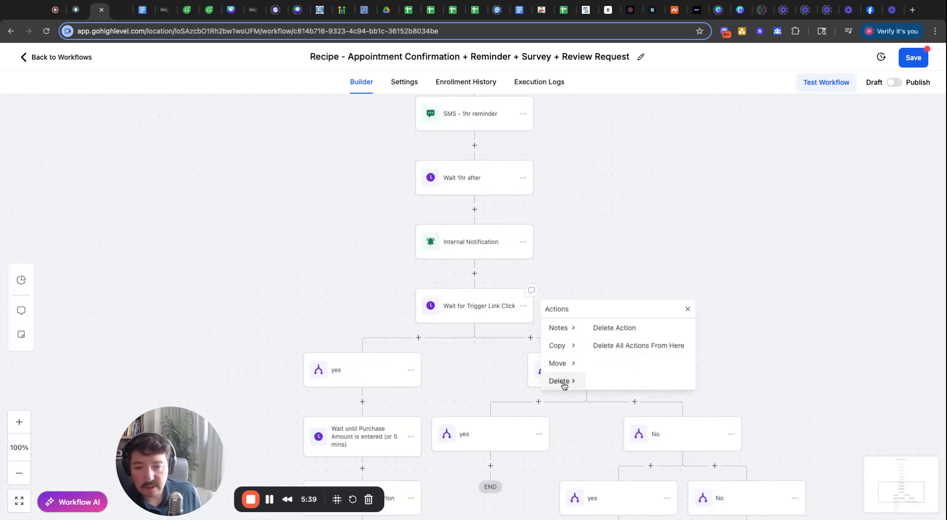
pyautogui.click(623, 328)
pyautogui.click(586, 250)
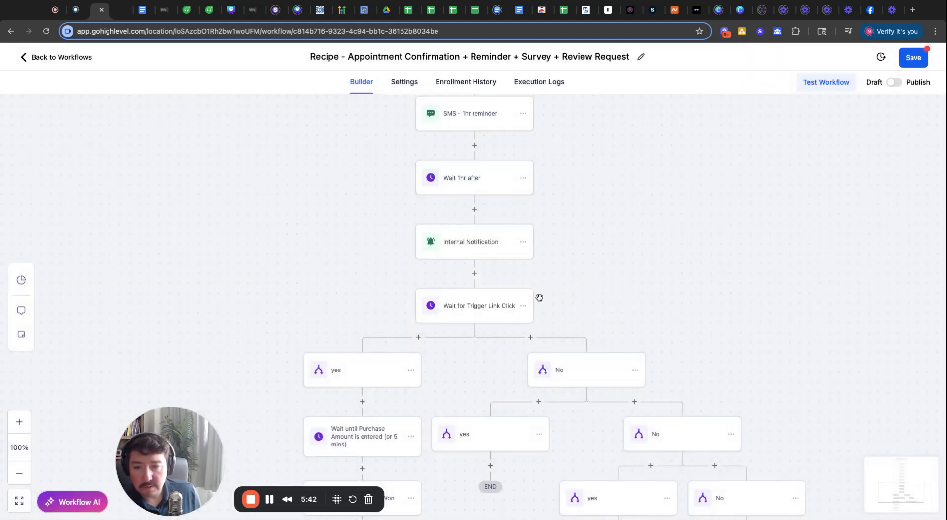
pyautogui.click(524, 242)
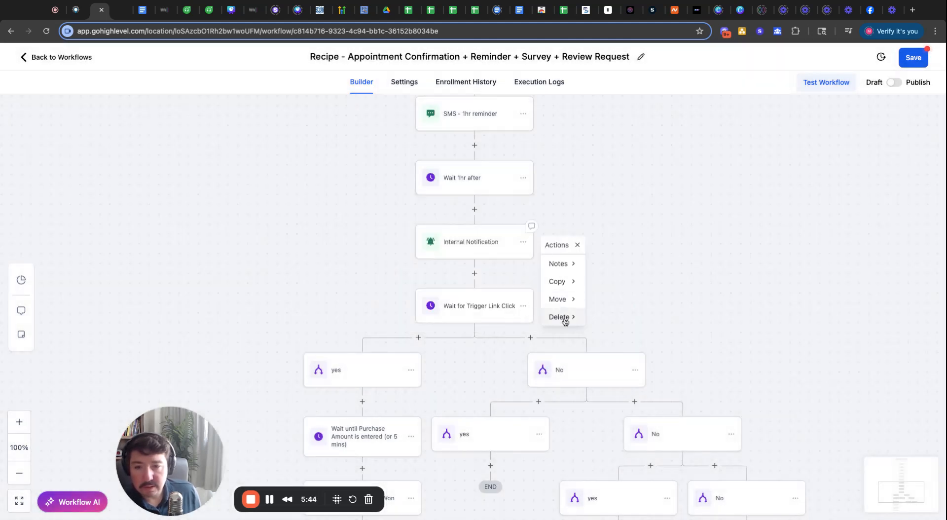
pyautogui.moveTo(562, 317)
pyautogui.click(641, 281)
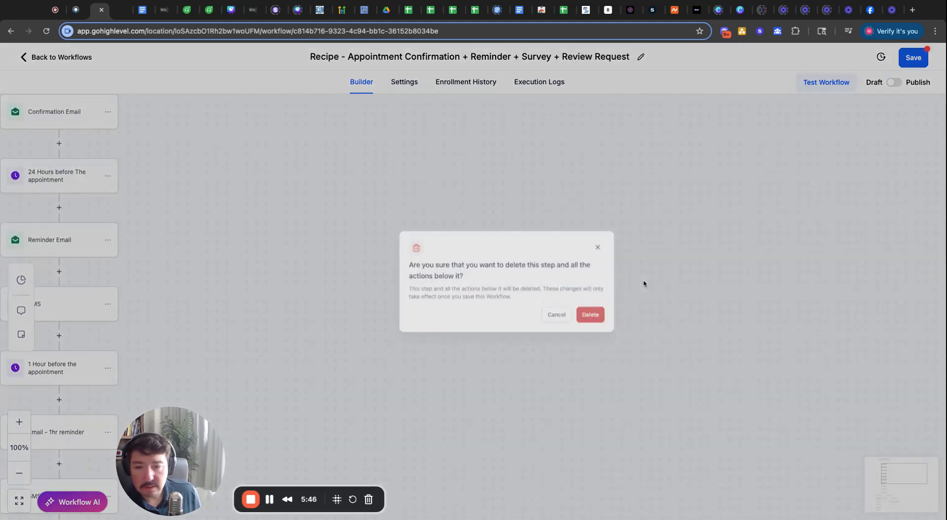
pyautogui.click(577, 323)
# - Delete the Wait 1hr after step so the branch ends at SMS - 1hr reminder
pyautogui.moveTo(361, 321); pyautogui.dragTo(717, 173)
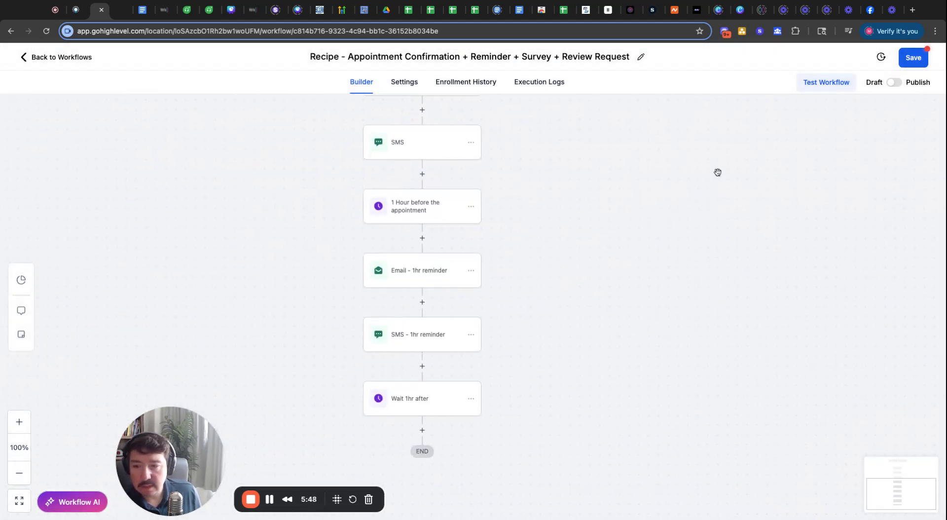
pyautogui.scroll(-3, 690, 182)
pyautogui.click(493, 311)
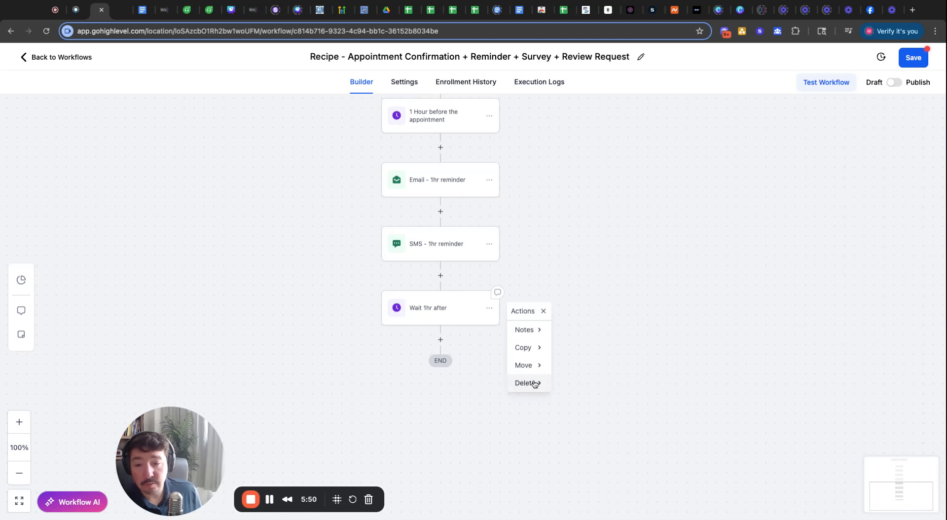
pyautogui.moveTo(528, 383)
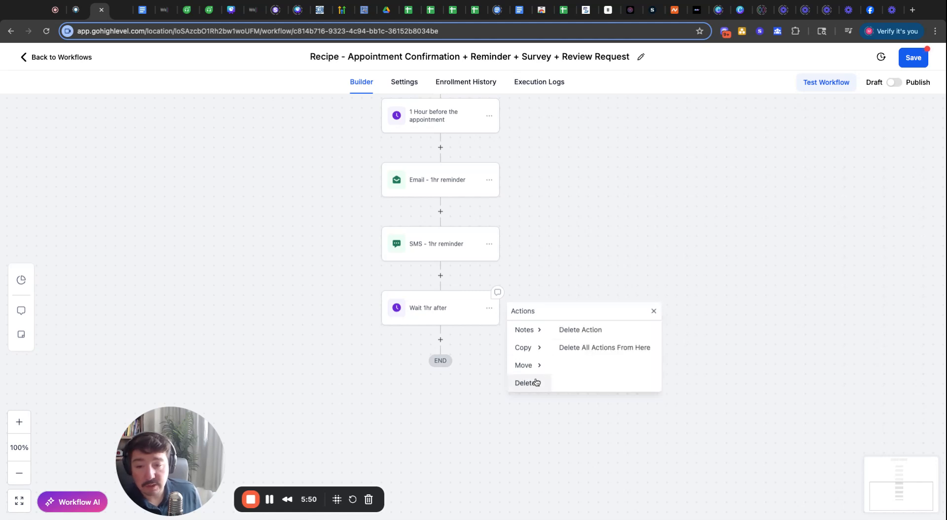
pyautogui.click(575, 332)
pyautogui.click(575, 312)
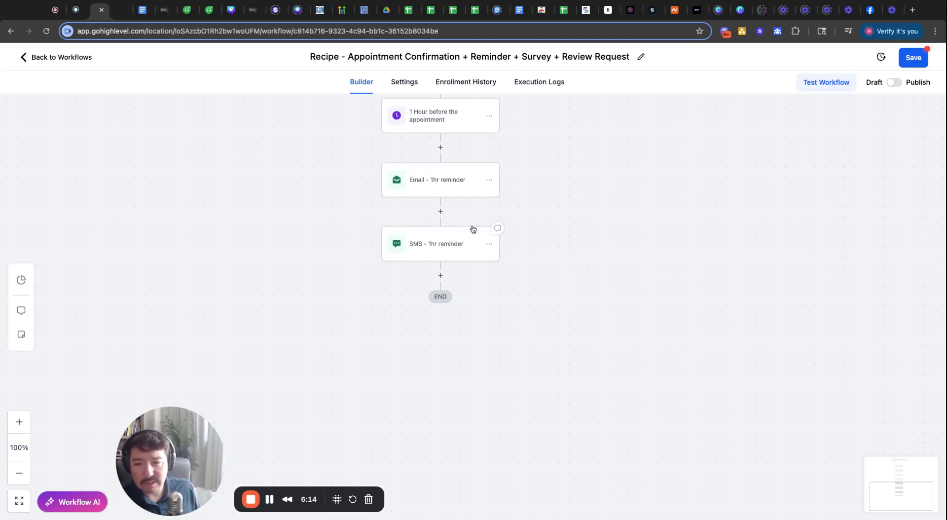
pyautogui.scroll(1, 554, 292)
# - Insert and save an Assign To User step with the chosen user right after the Appointment trigger
pyautogui.scroll(1, 554, 293)
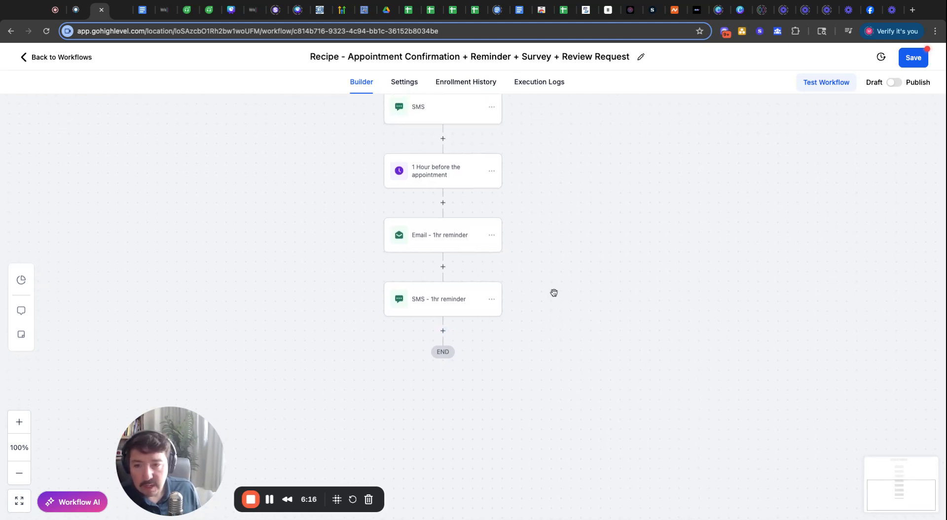
pyautogui.scroll(4, 631, 197)
pyautogui.scroll(5, 580, 190)
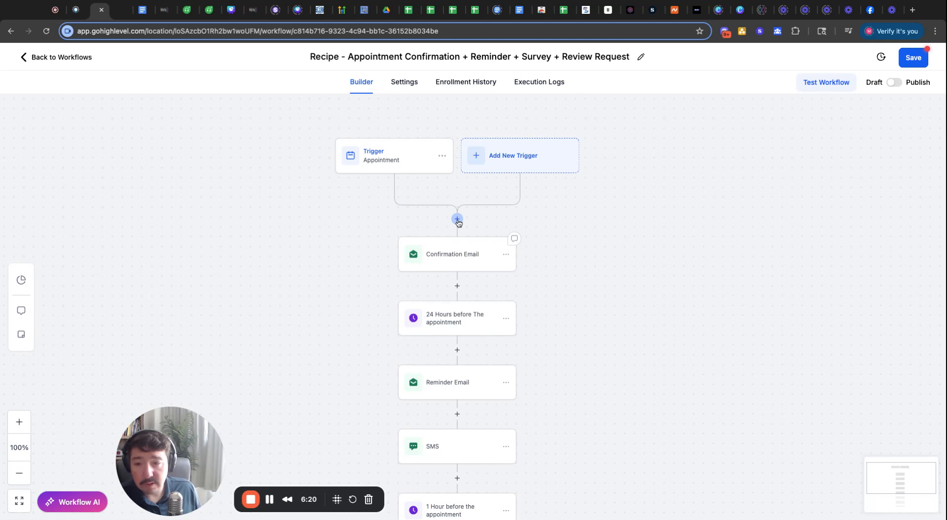
pyautogui.click(457, 219)
pyautogui.write('assi')
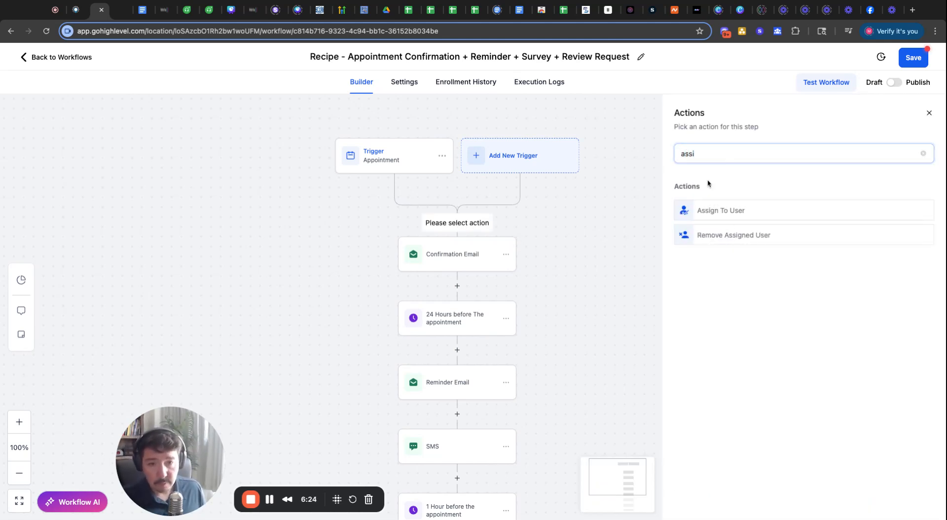
pyautogui.click(740, 213)
pyautogui.click(727, 240)
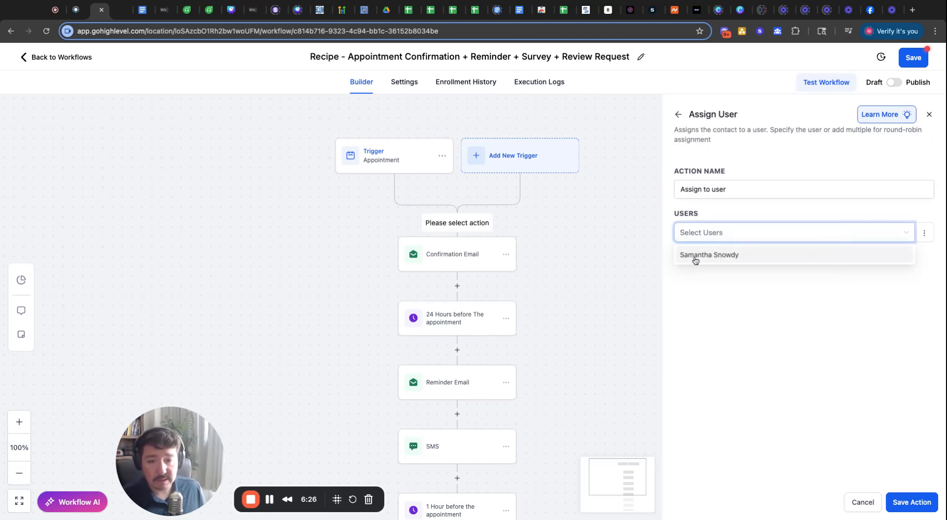
pyautogui.click(695, 258)
pyautogui.click(704, 317)
pyautogui.click(911, 502)
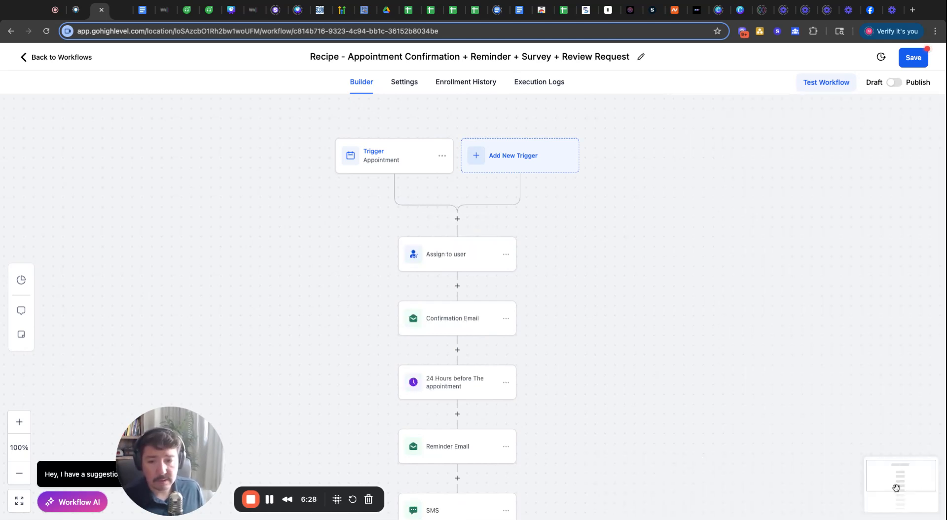
pyautogui.scroll(-2, 582, 256)
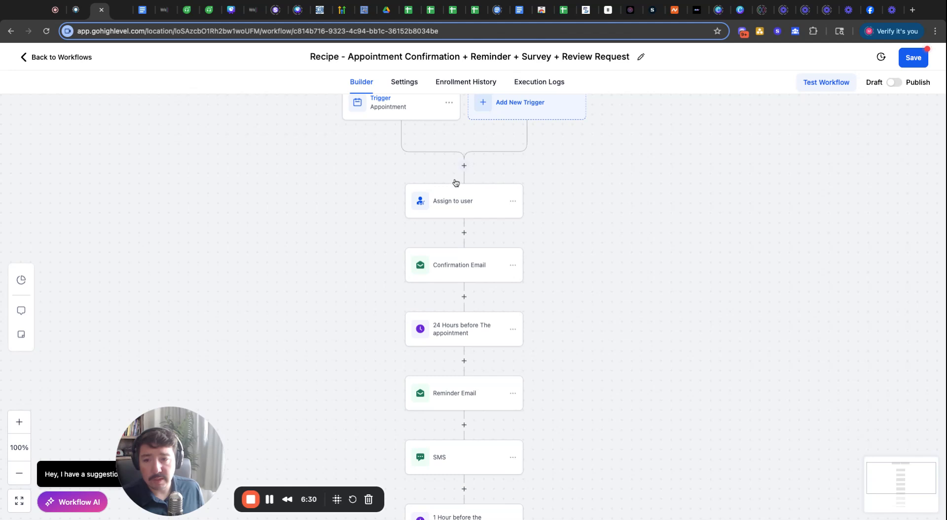
pyautogui.scroll(-2, 624, 301)
pyautogui.scroll(-1, 624, 284)
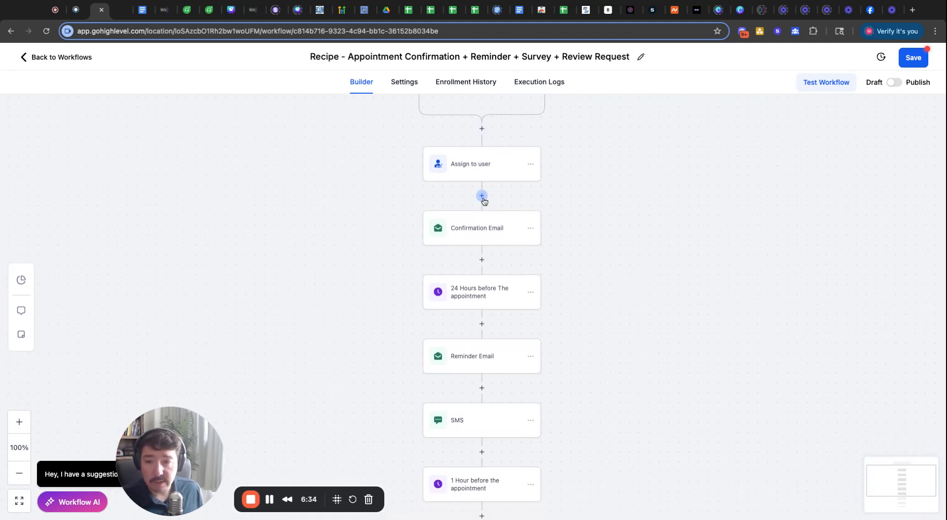
# - Add a Send Internal Notification step after Confirmation Email, type SMS, sent to Assigned User
pyautogui.click(480, 260)
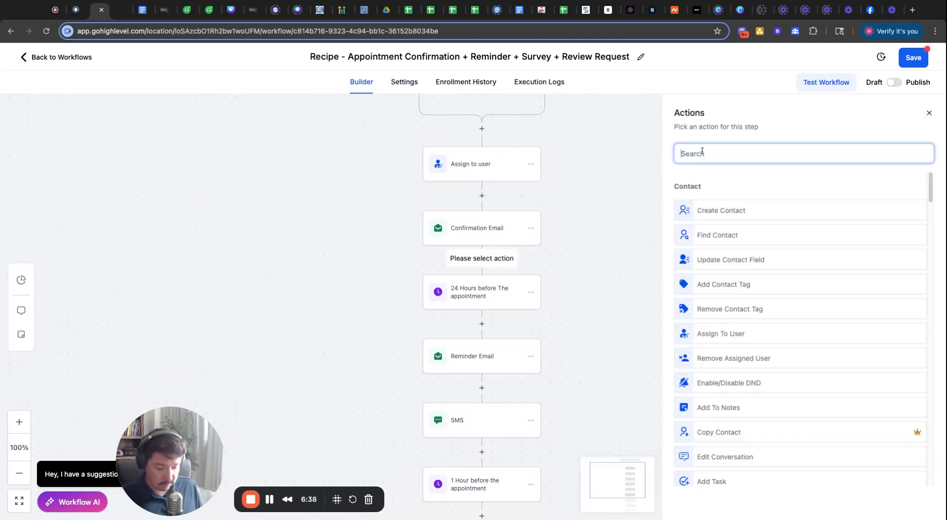
pyautogui.write('internal')
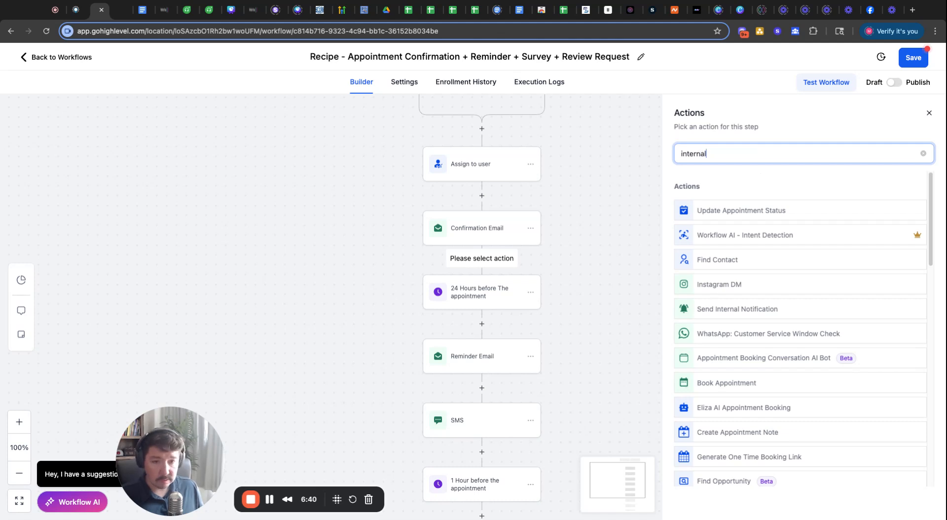
pyautogui.click(747, 210)
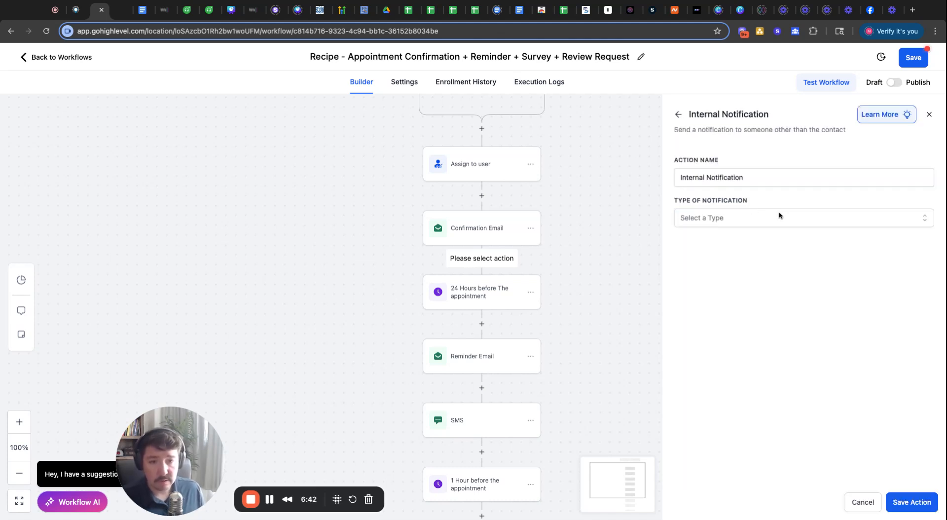
pyautogui.click(718, 223)
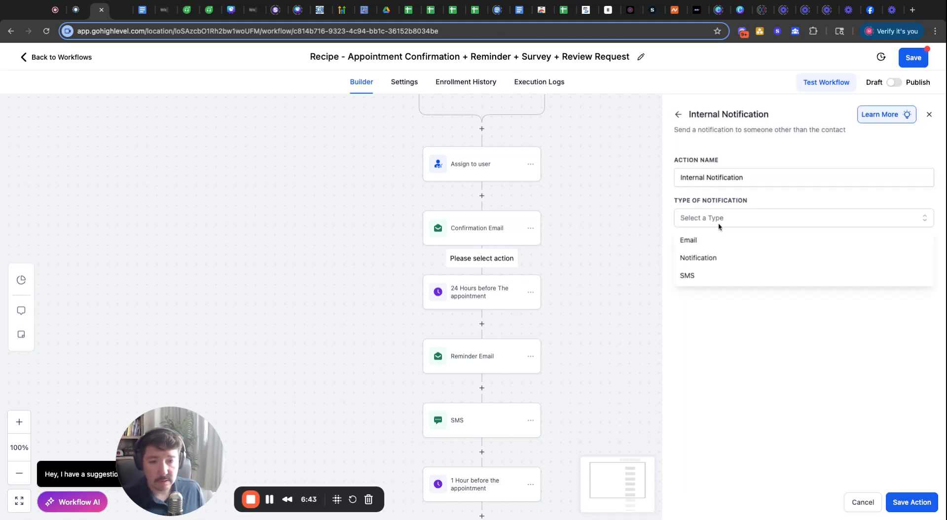
pyautogui.click(700, 280)
pyautogui.click(704, 264)
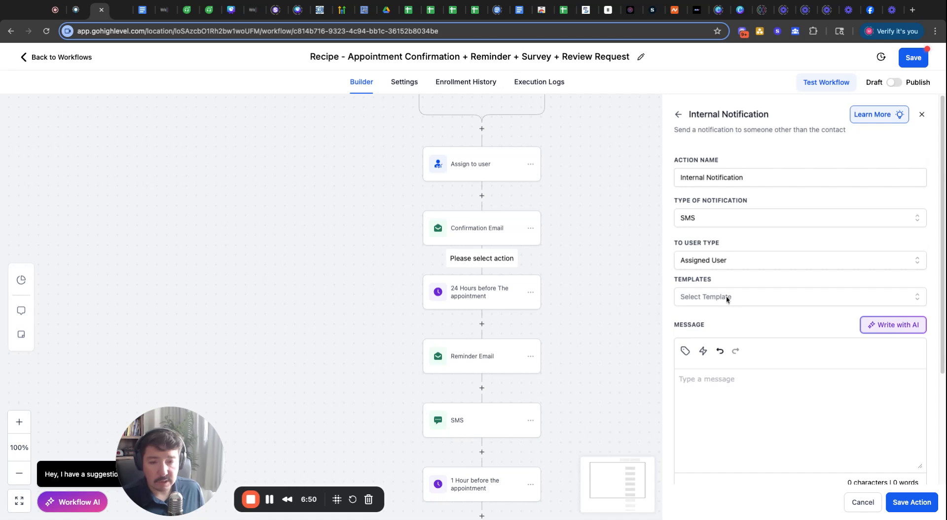
pyautogui.click(725, 298)
pyautogui.click(738, 279)
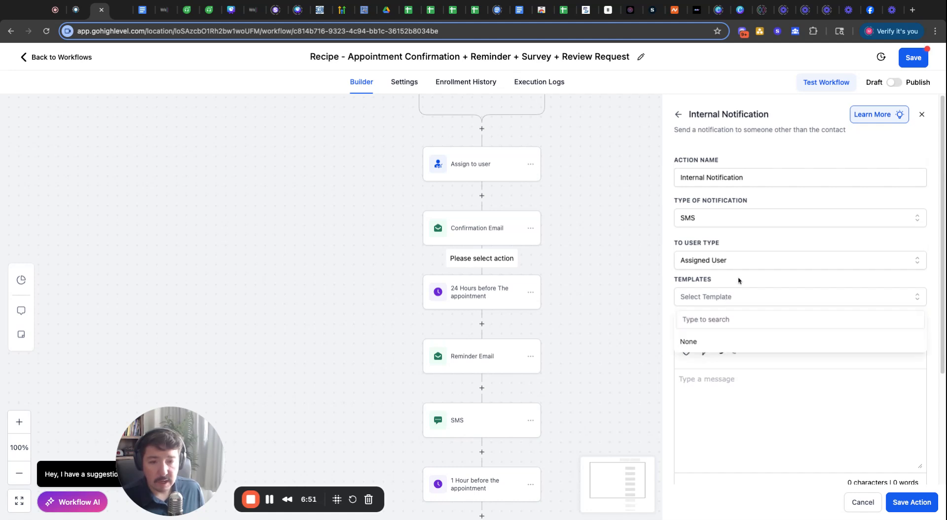
# - Start the SMS with 'Hey {{user.first_name}}, you have a call scheduled with'
pyautogui.click(718, 382)
pyautogui.write('Hey ')
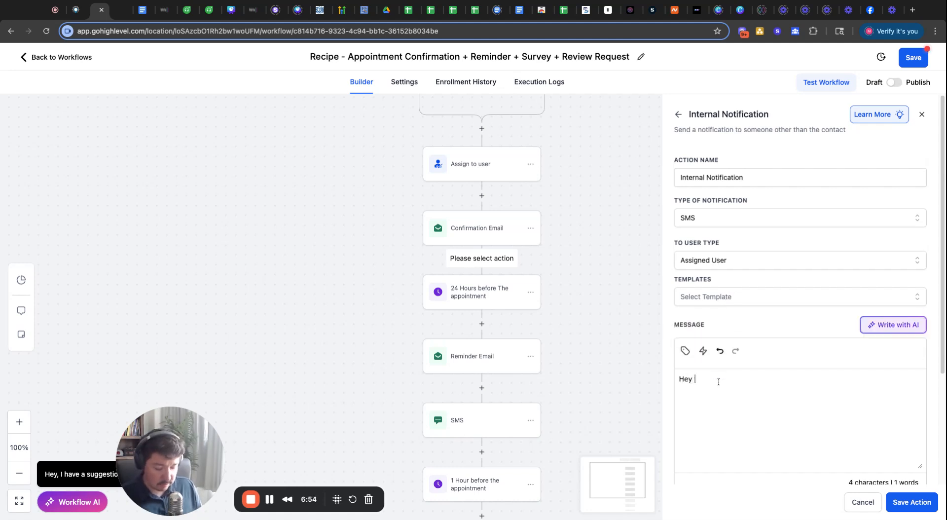
pyautogui.write('S')
pyautogui.press('BackSpace')
pyautogui.press('BackSpace')
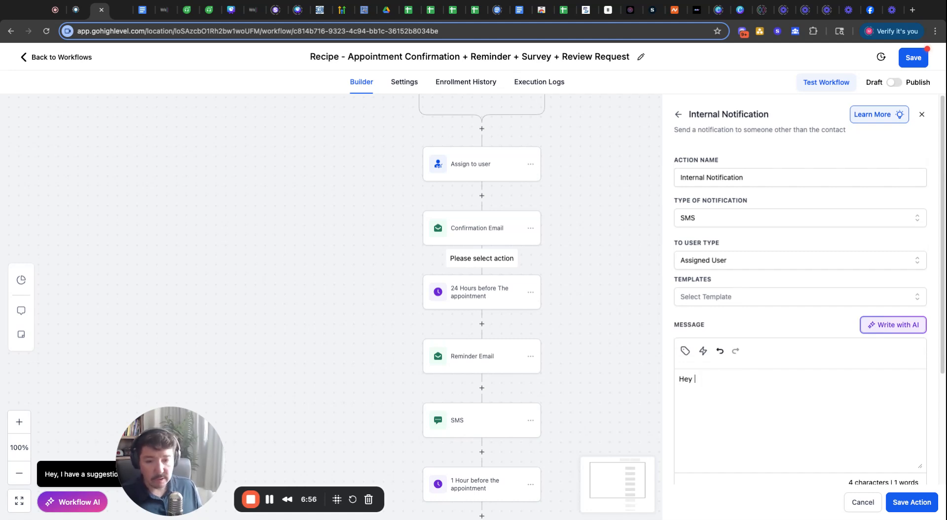
pyautogui.click(685, 351)
pyautogui.click(643, 141)
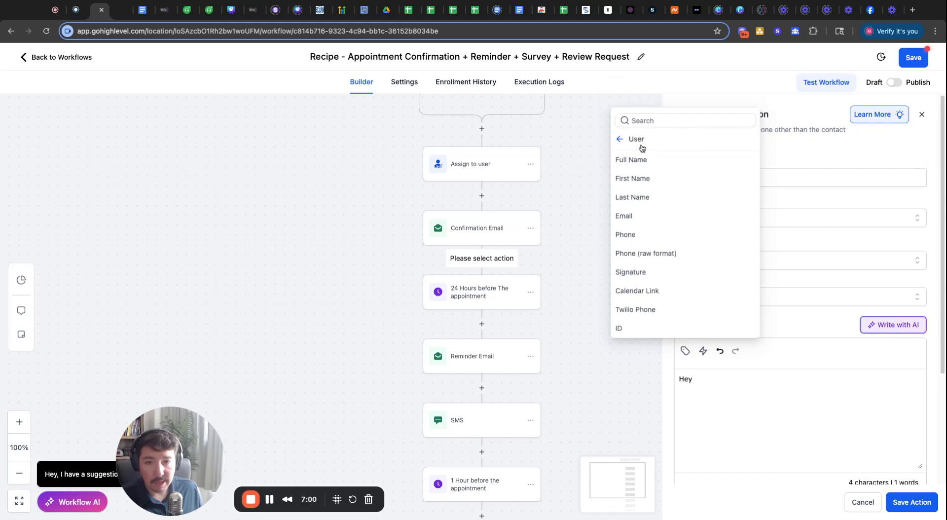
pyautogui.click(642, 178)
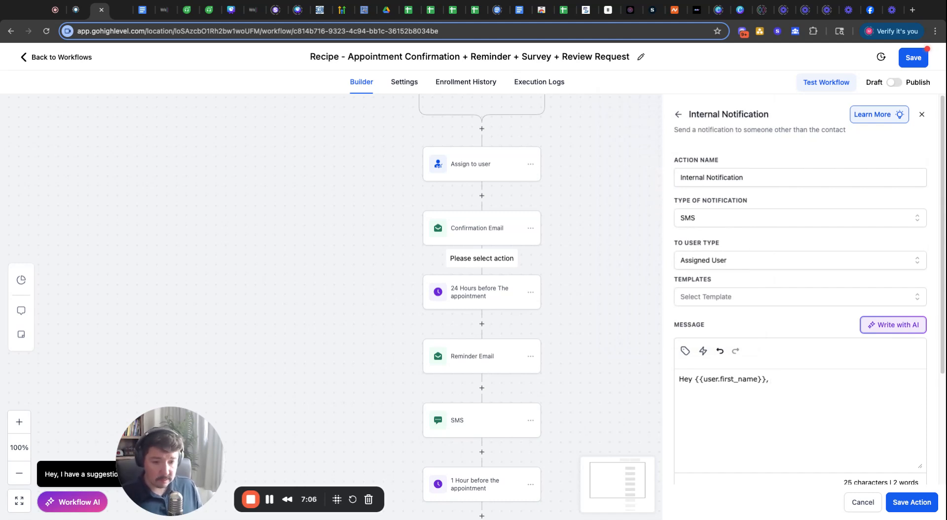
pyautogui.write(', You')
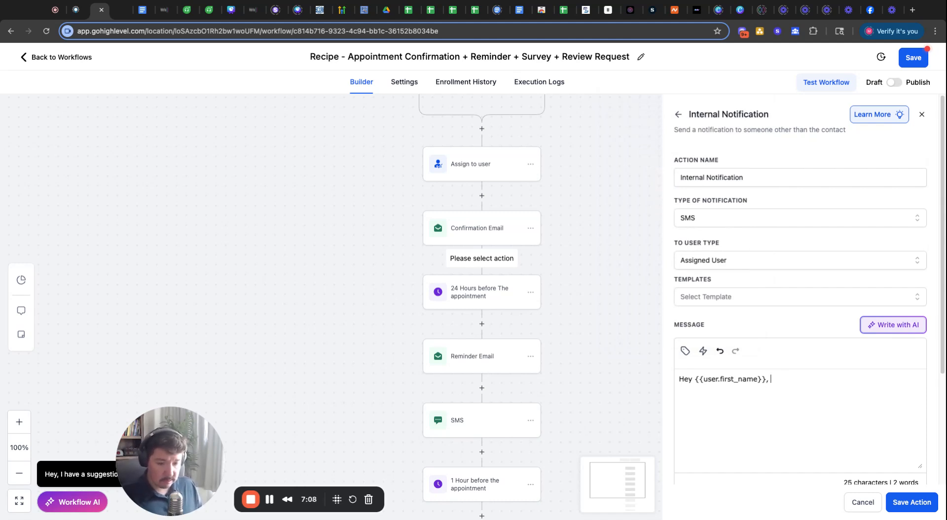
pyautogui.write('ou have ')
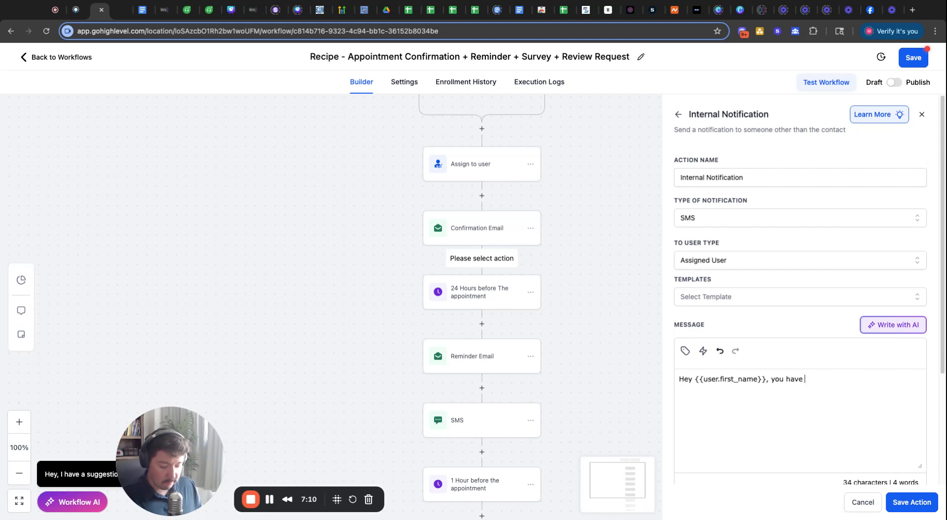
pyautogui.write('a call sc')
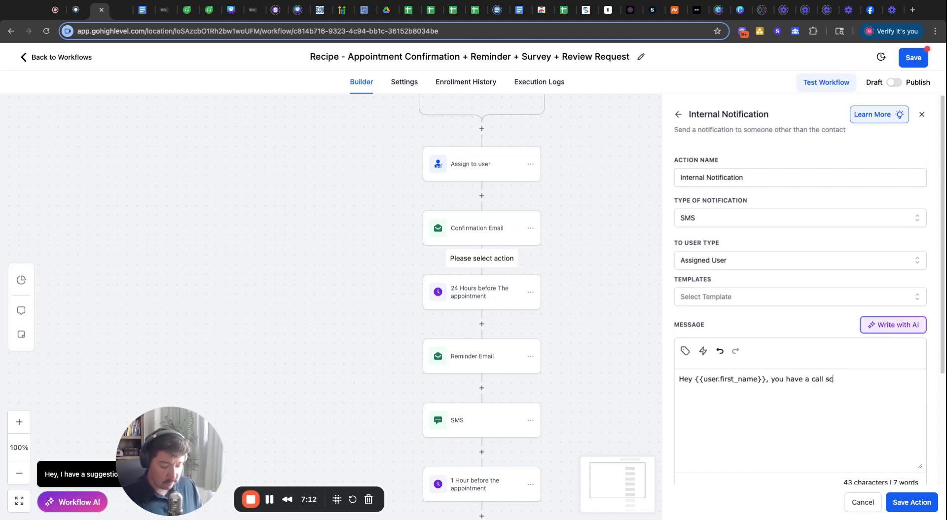
pyautogui.write('heduled with')
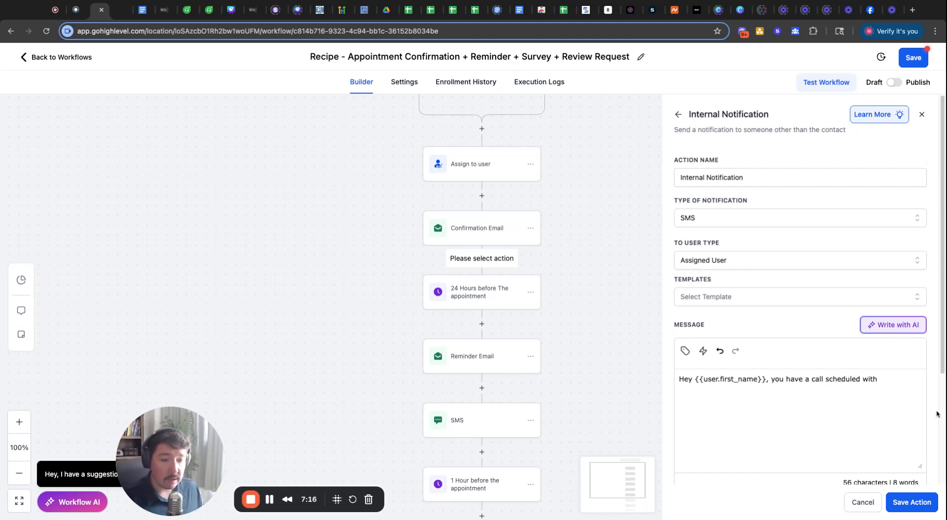
# - Add the contact first name and appointment start time merge fields, with 'at' before the time
pyautogui.click(687, 353)
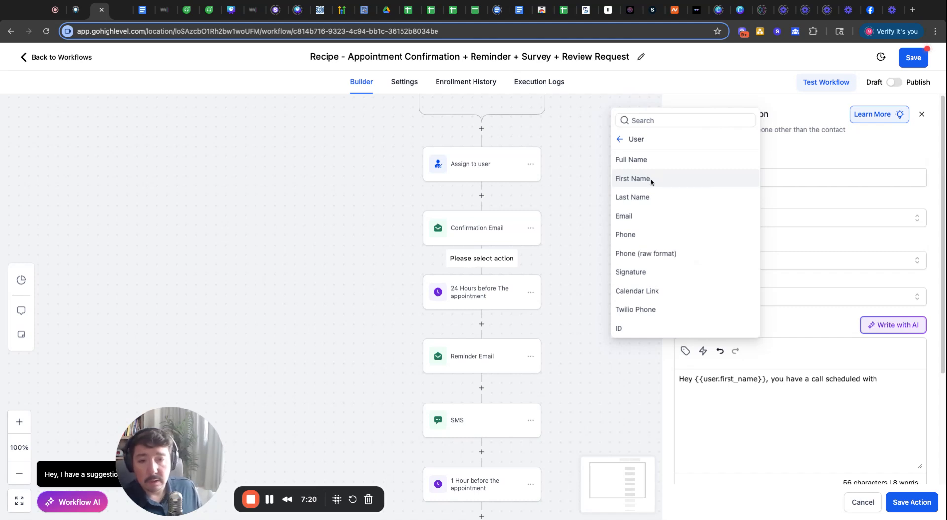
pyautogui.click(620, 141)
pyautogui.click(641, 122)
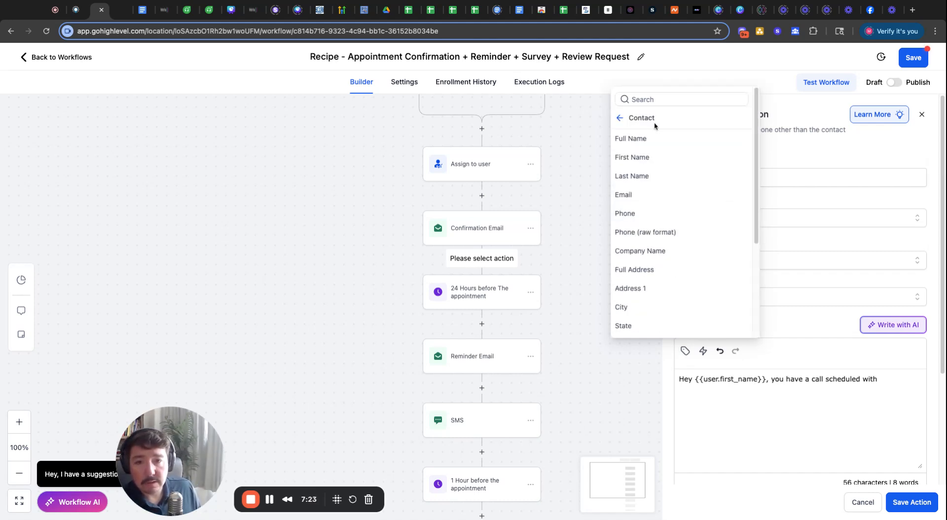
pyautogui.click(634, 158)
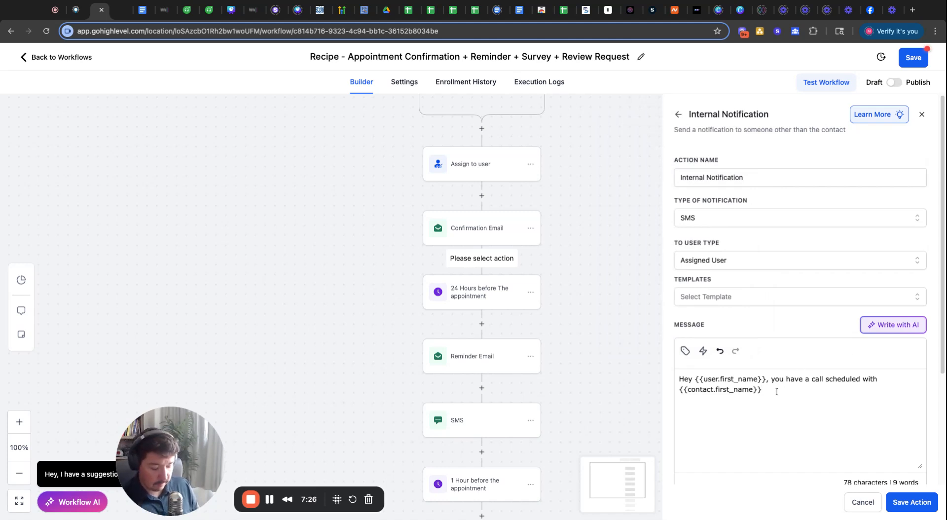
pyautogui.click(684, 351)
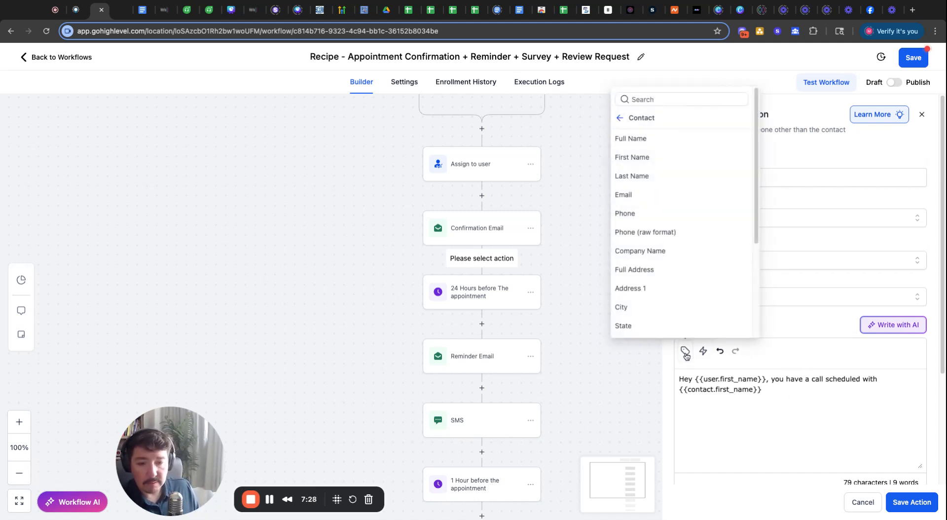
pyautogui.click(620, 118)
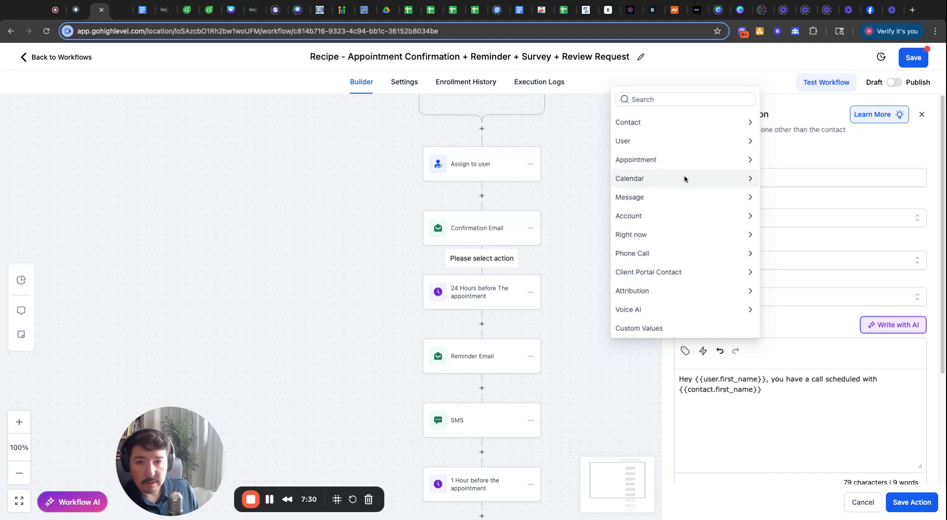
pyautogui.click(642, 159)
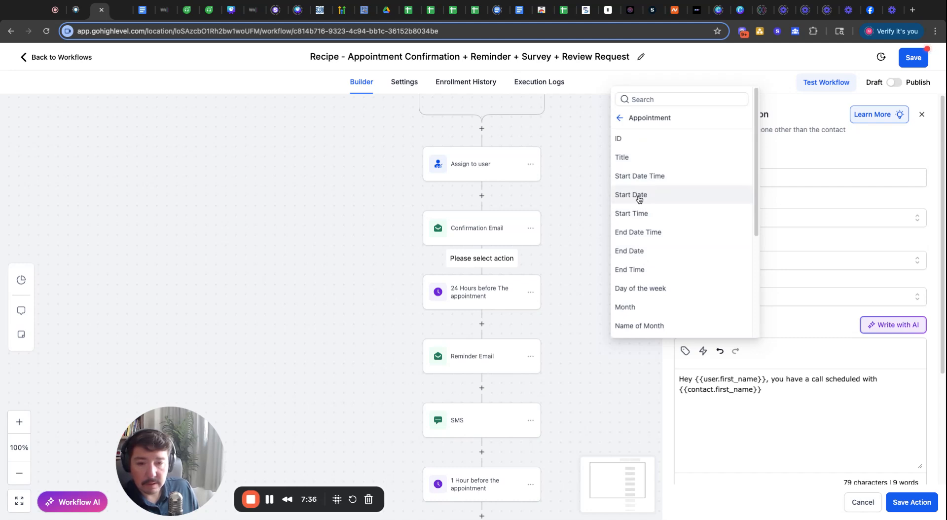
pyautogui.scroll(-5, 651, 287)
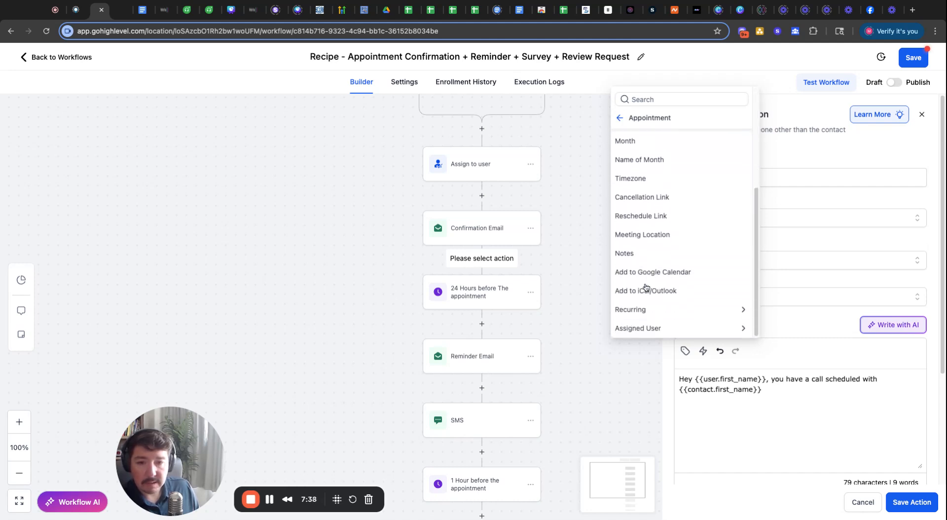
pyautogui.scroll(5, 671, 276)
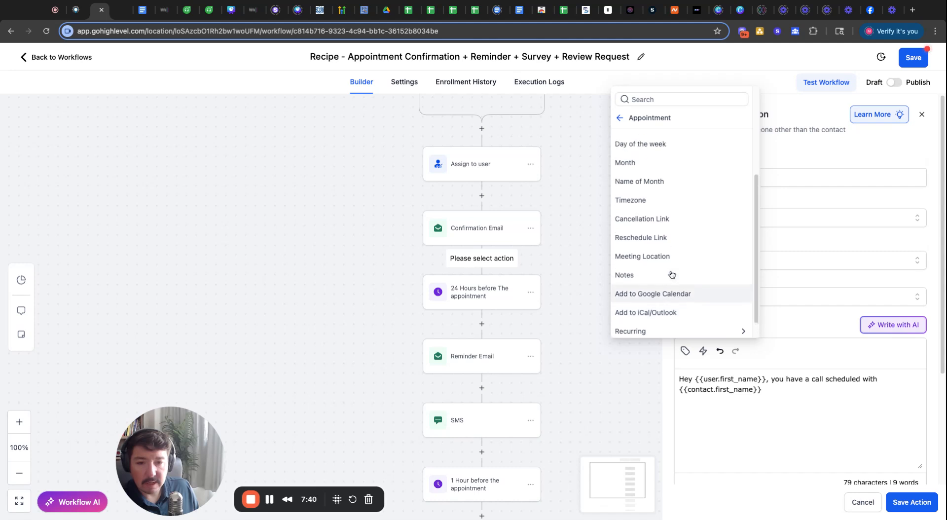
pyautogui.scroll(3, 663, 252)
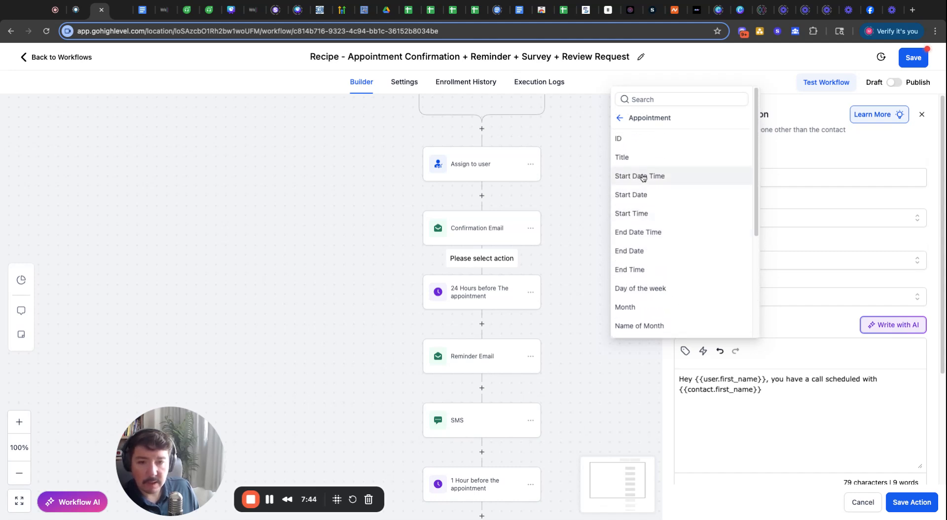
pyautogui.click(638, 177)
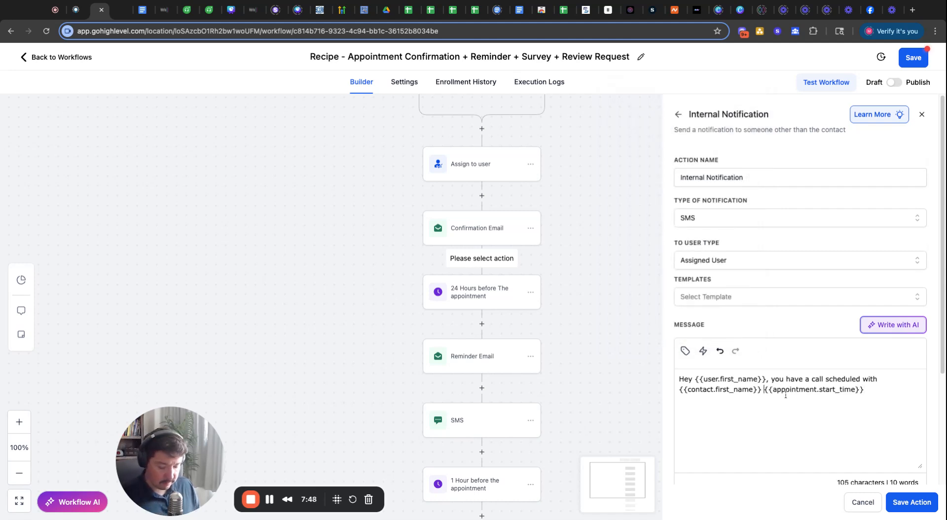
pyautogui.write('at')
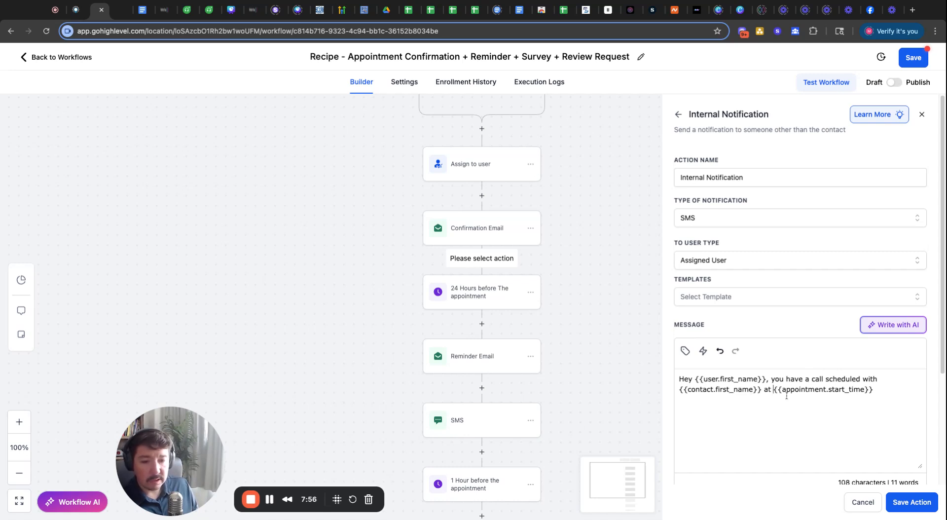
# - Save the Internal Notification action so it sits between Confirmation Email and the 24 Hours before wait
pyautogui.click(913, 508)
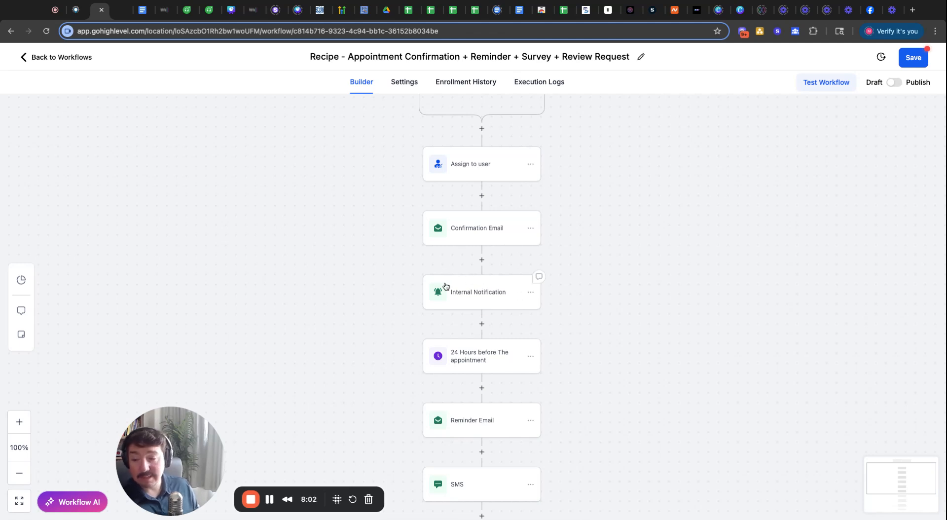
pyautogui.scroll(-5, 499, 315)
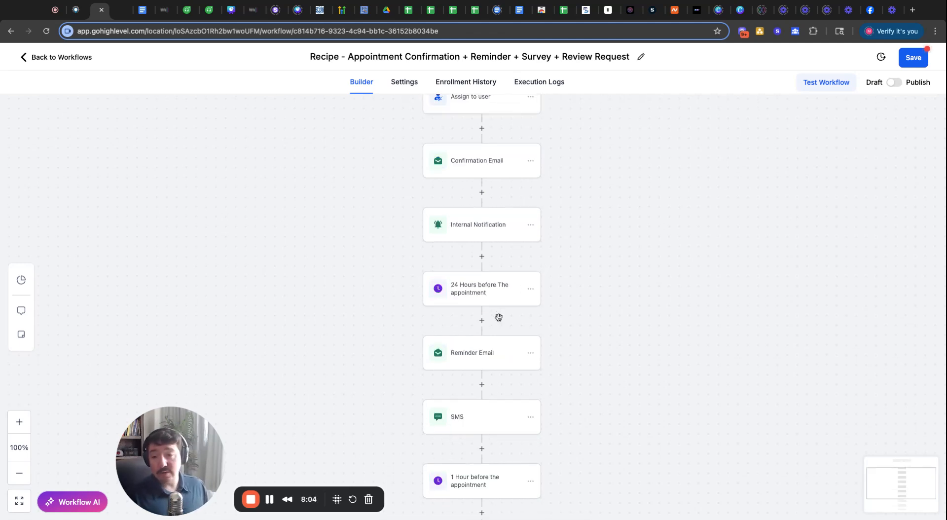
pyautogui.scroll(-4, 498, 317)
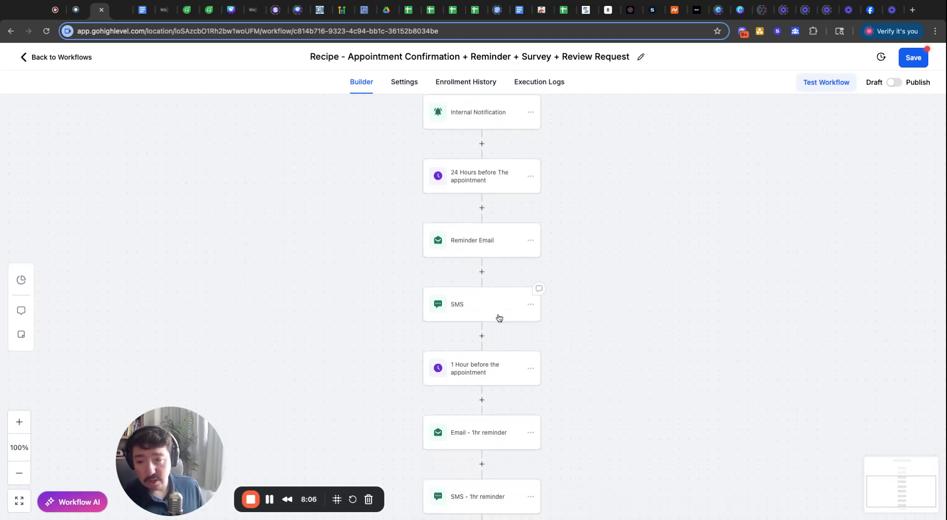
pyautogui.scroll(-3, 499, 317)
pyautogui.scroll(15, 499, 317)
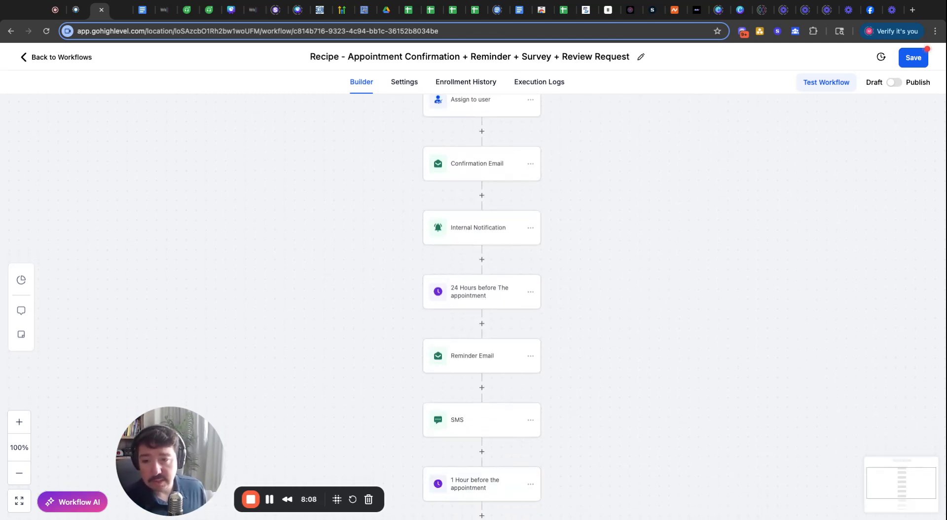
pyautogui.scroll(-3, 499, 374)
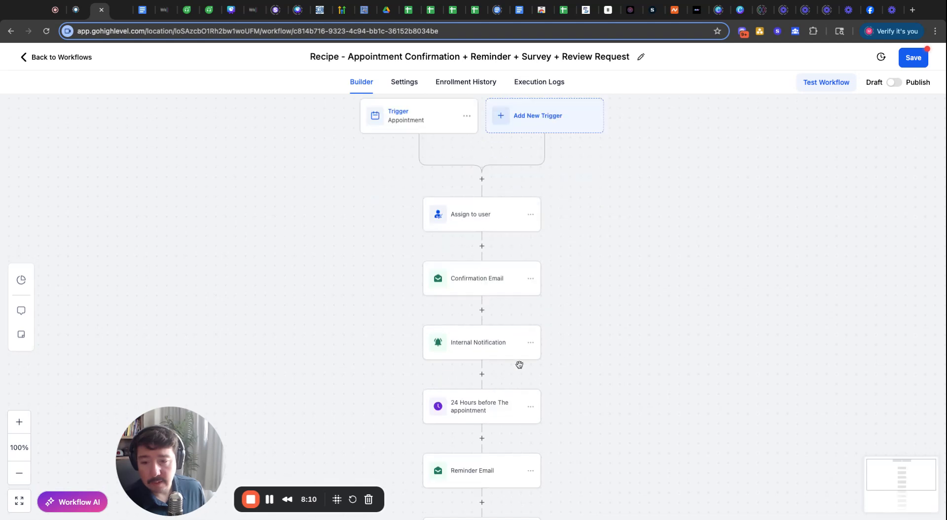
# - Copy the Internal Notification action and paste it above END, after SMS - 1hr reminder
pyautogui.click(530, 344)
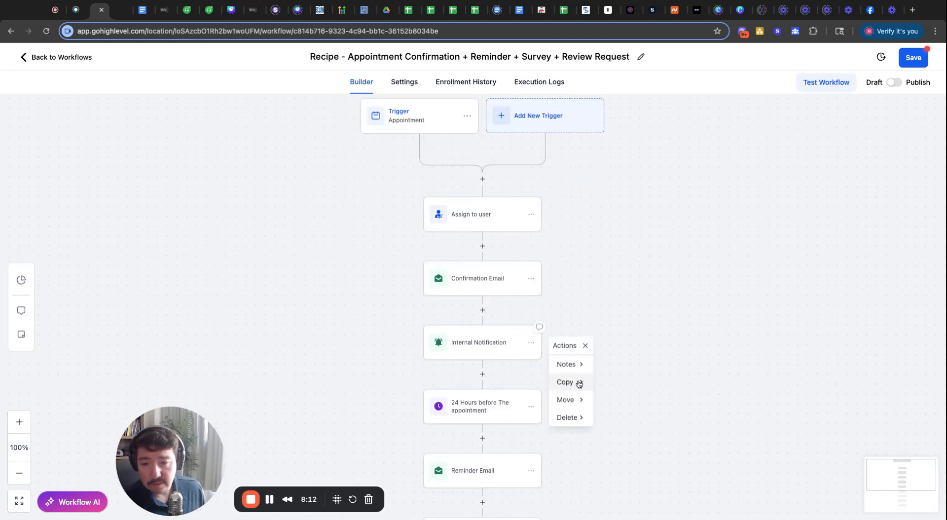
pyautogui.moveTo(565, 386)
pyautogui.click(611, 362)
pyautogui.scroll(-8, 596, 355)
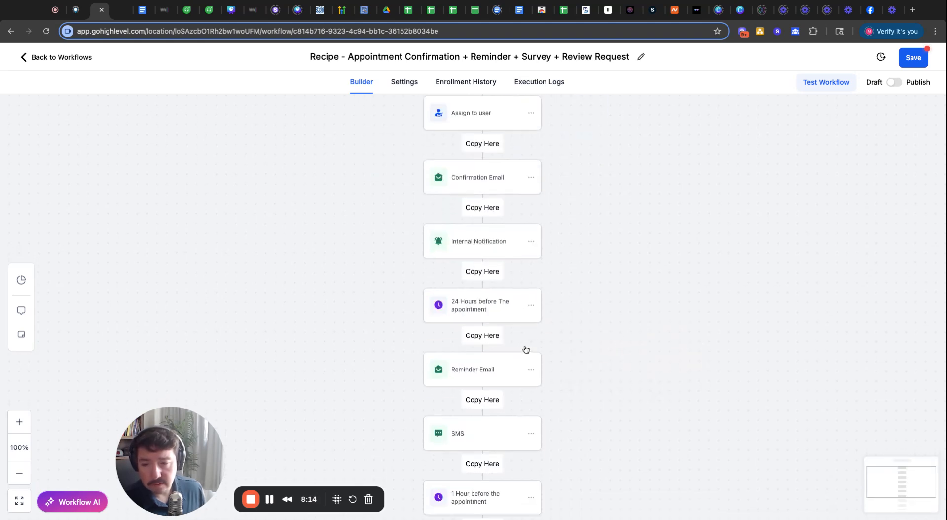
pyautogui.scroll(-5, 526, 349)
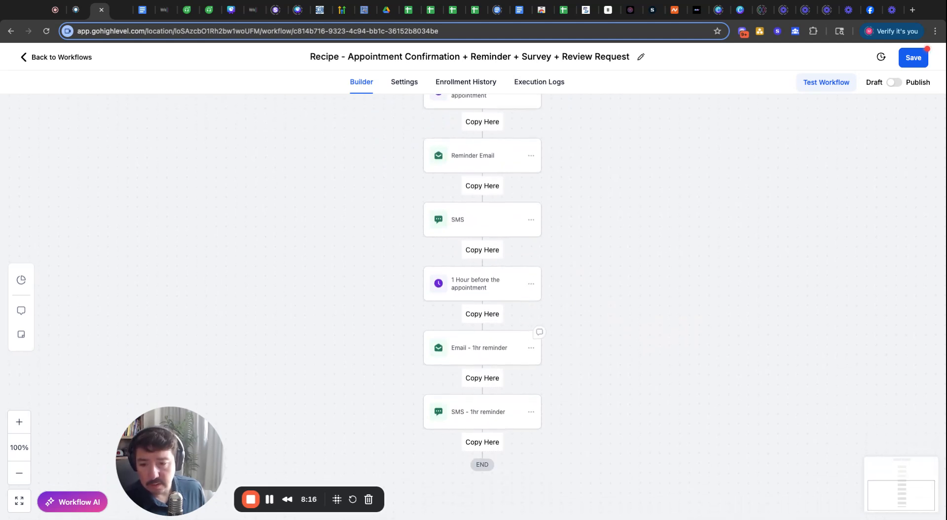
pyautogui.scroll(-1, 484, 404)
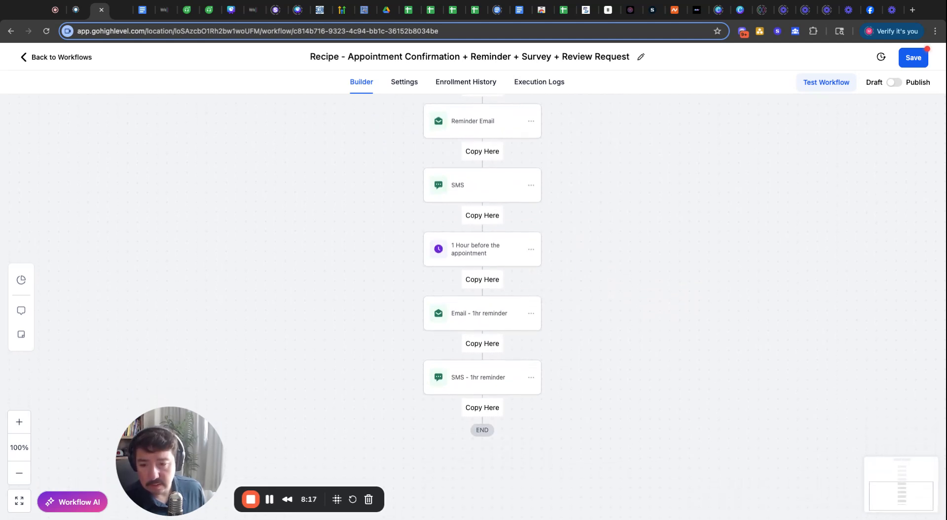
pyautogui.click(485, 399)
pyautogui.scroll(-2, 483, 397)
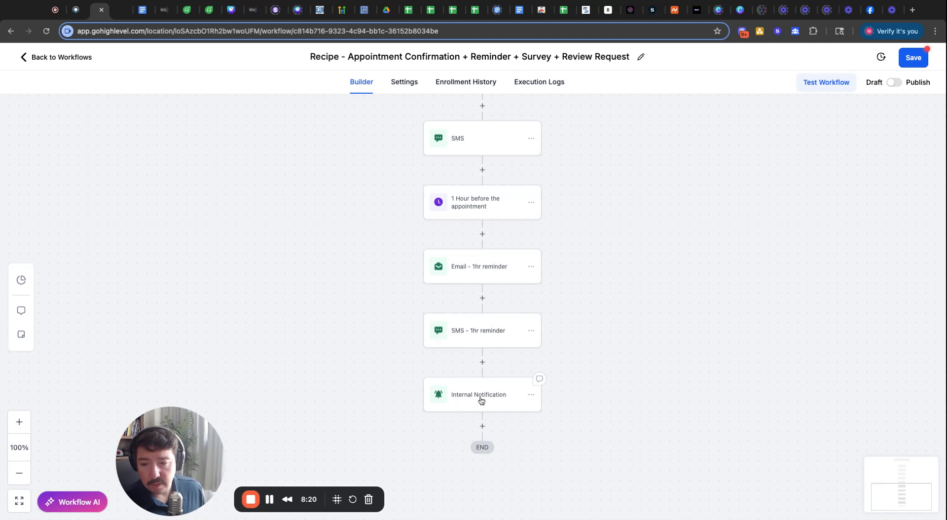
# - Replace 'scheduled' with 'in 1 hour' in the copied notification's message and save it
pyautogui.click(484, 400)
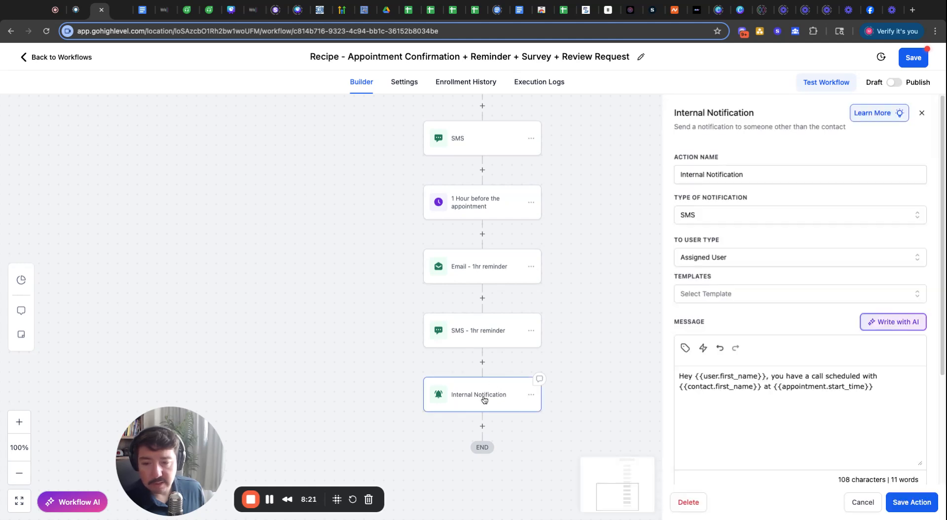
pyautogui.doubleClick(827, 378)
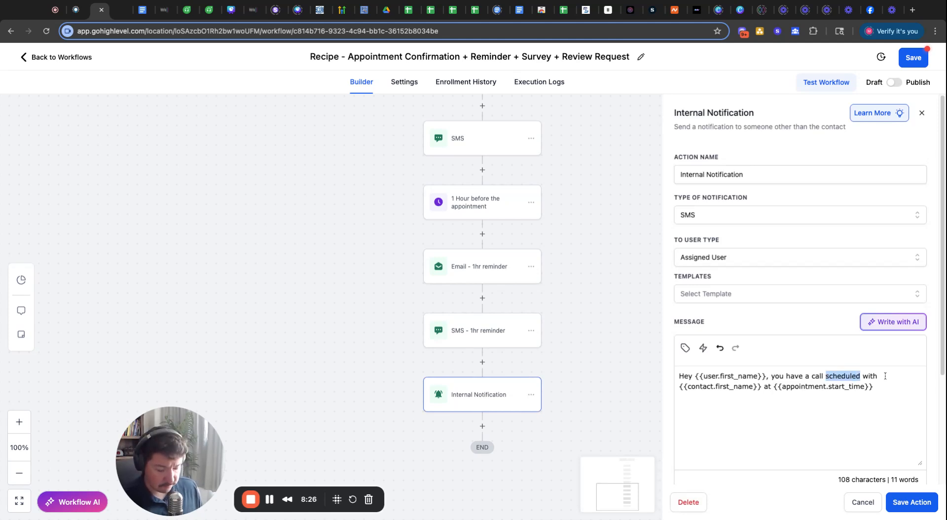
pyautogui.write('in 1 ')
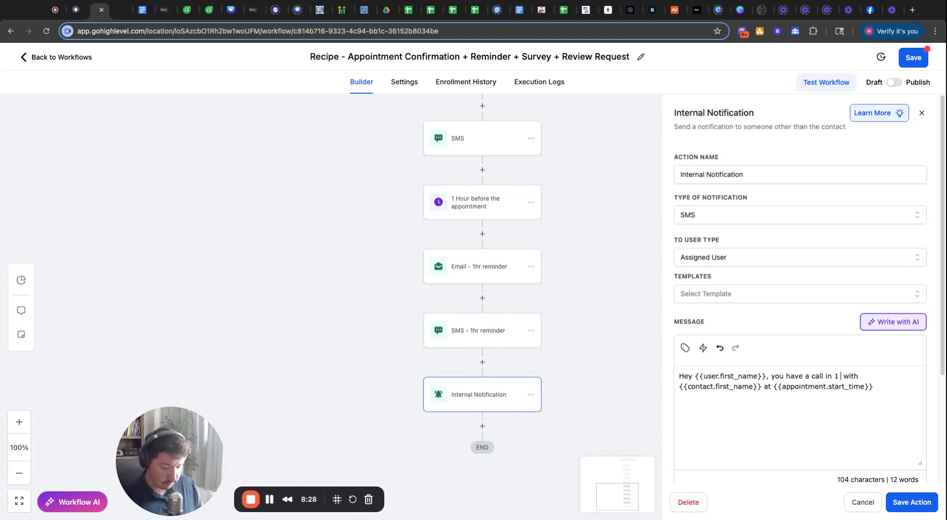
pyautogui.write('hour')
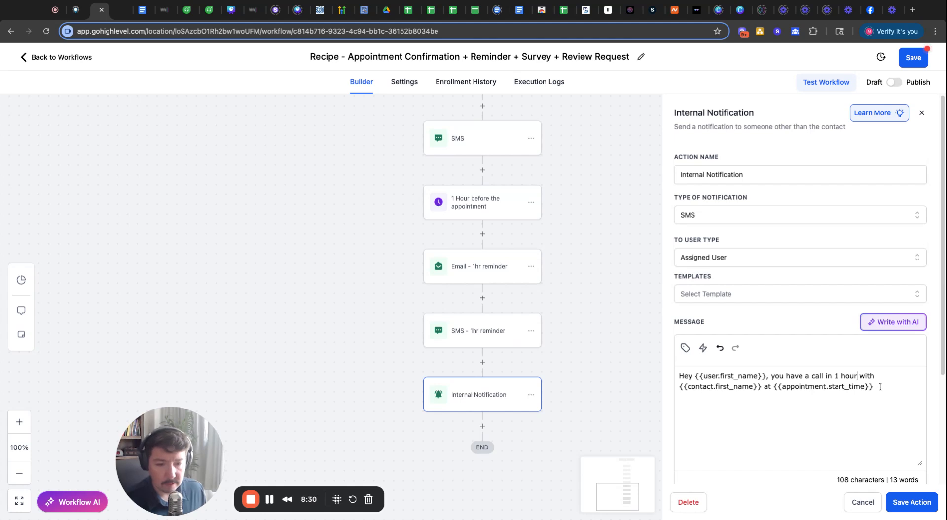
pyautogui.click(911, 502)
pyautogui.scroll(3, 666, 325)
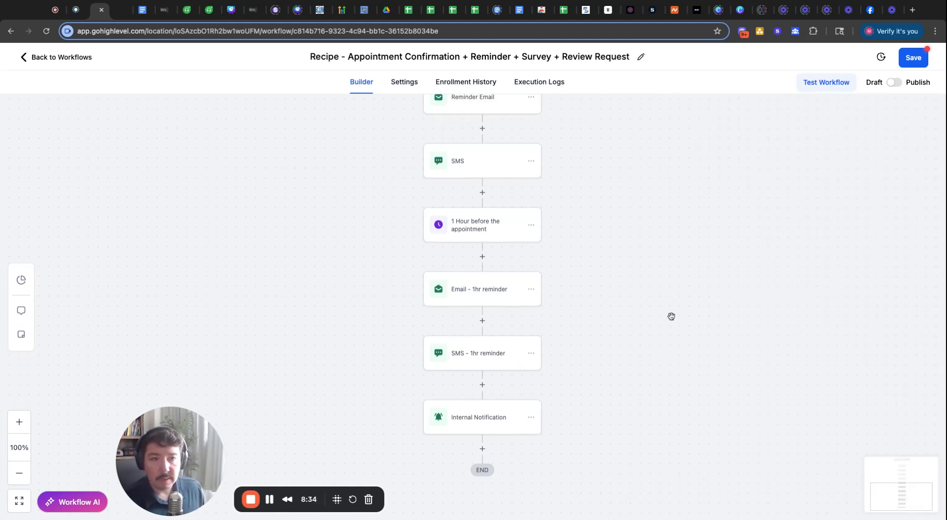
# - Switch the recipe workflow from Draft to Publish and review its saved step sequence
pyautogui.click(897, 84)
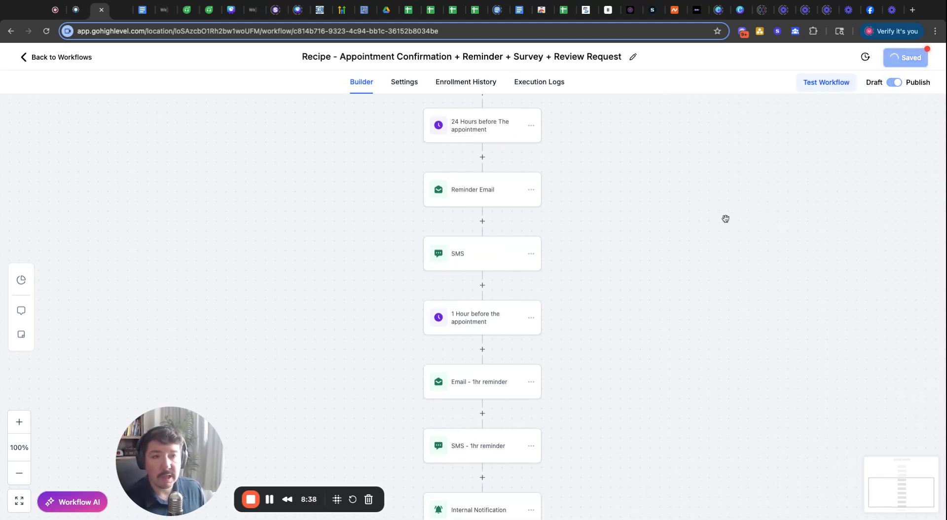
pyautogui.scroll(5, 641, 148)
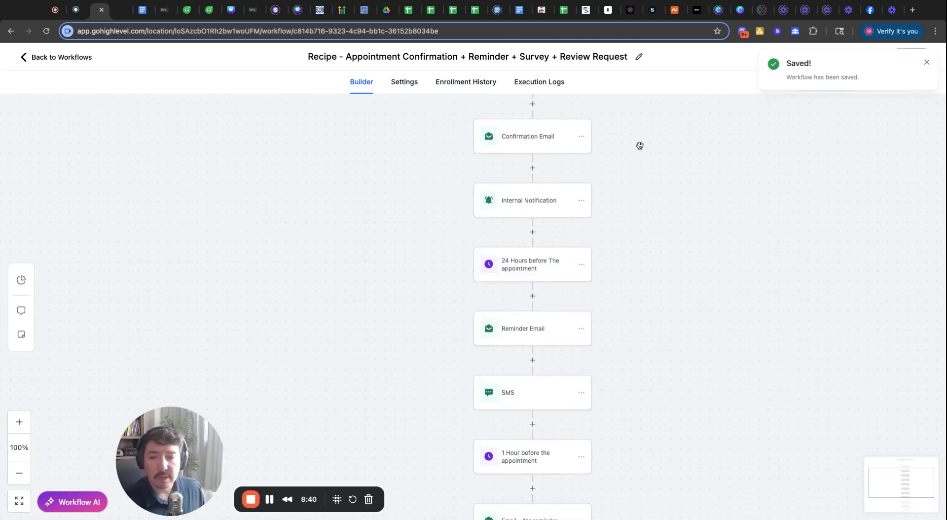
pyautogui.scroll(5, 639, 145)
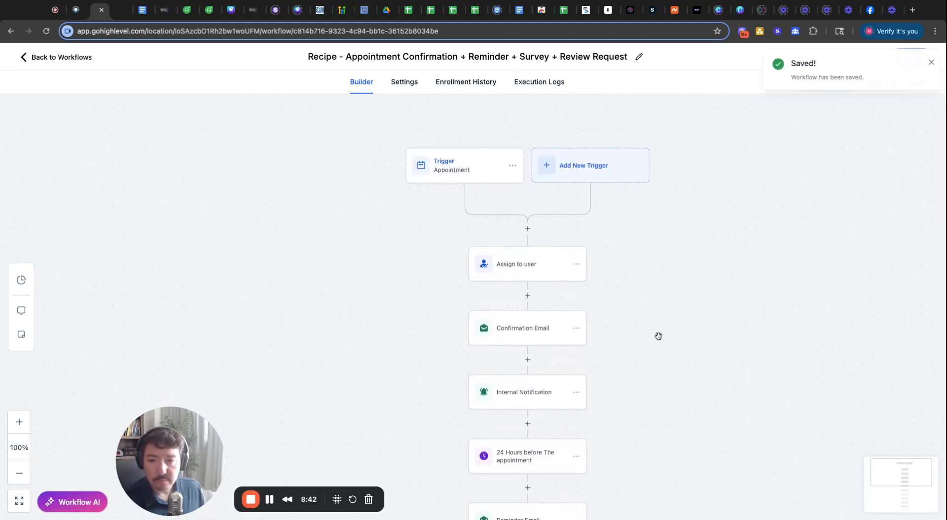
pyautogui.scroll(-5, 657, 334)
pyautogui.scroll(-5, 656, 317)
pyautogui.scroll(7, 672, 290)
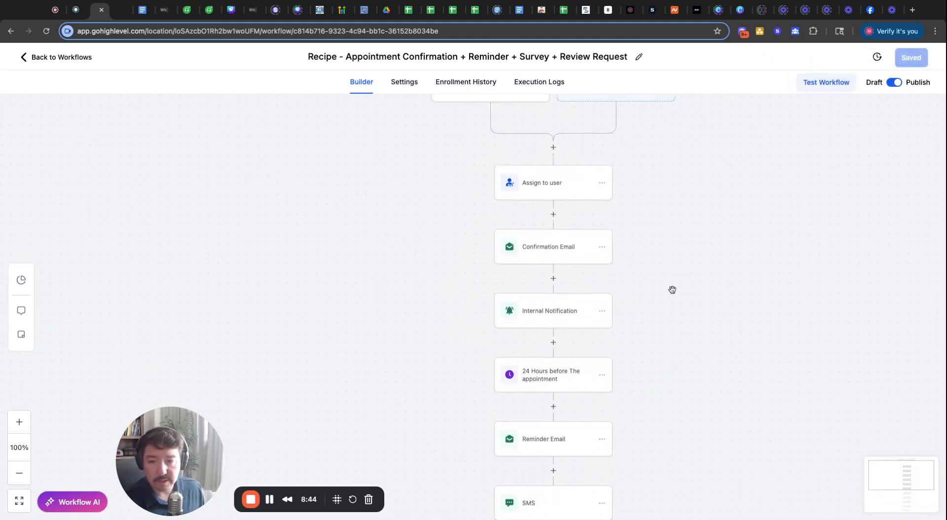
pyautogui.hscroll(5, 402, 251)
pyautogui.scroll(-2, 402, 251)
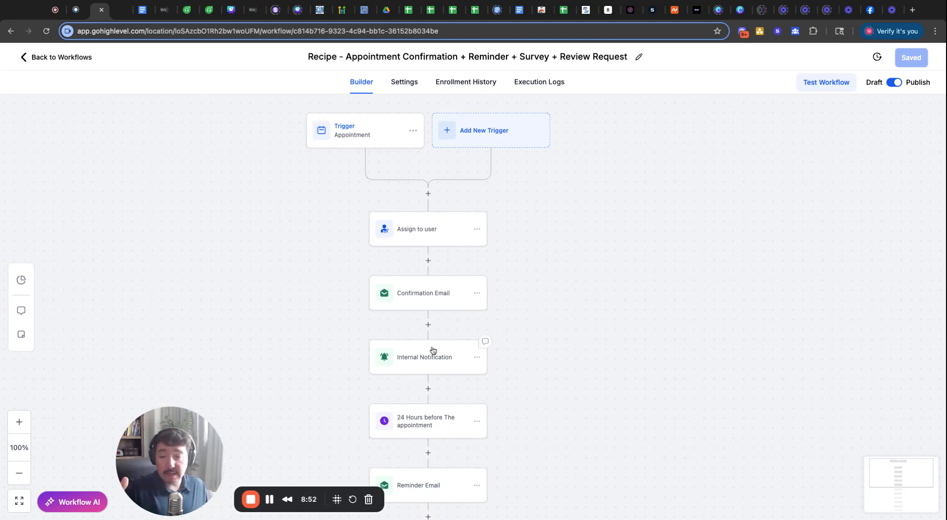
pyautogui.scroll(-2, 623, 359)
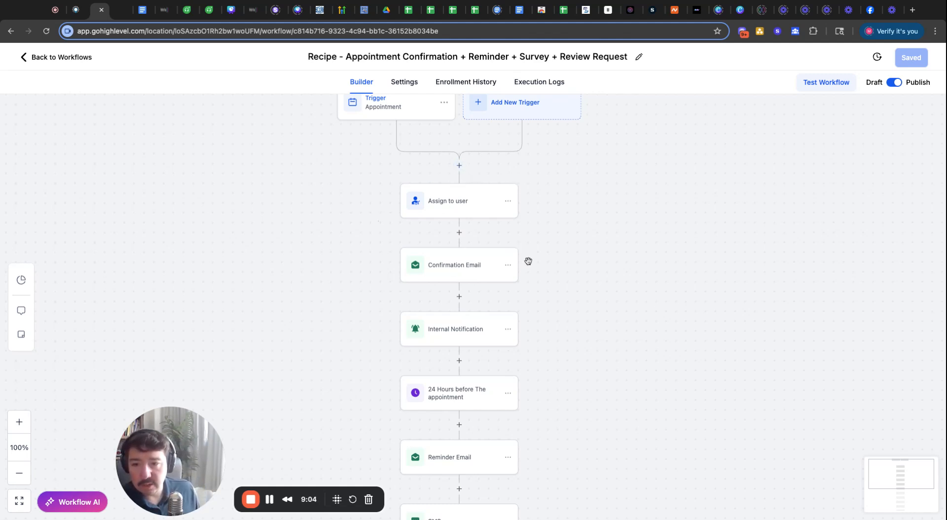
pyautogui.scroll(-1, 538, 273)
pyautogui.scroll(-2, 515, 286)
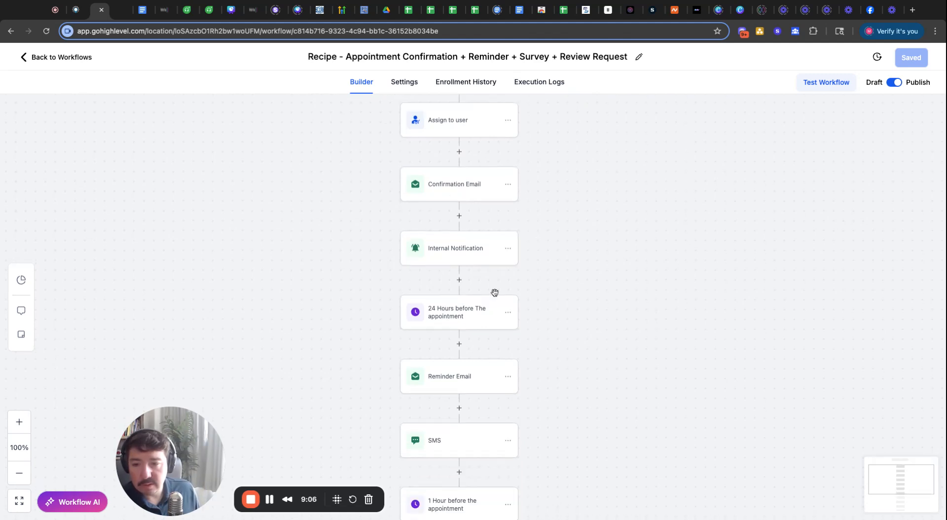
# - Add a new action after Internal Notification, choosing Create Opportunity from the 'create' search results
pyautogui.click(461, 281)
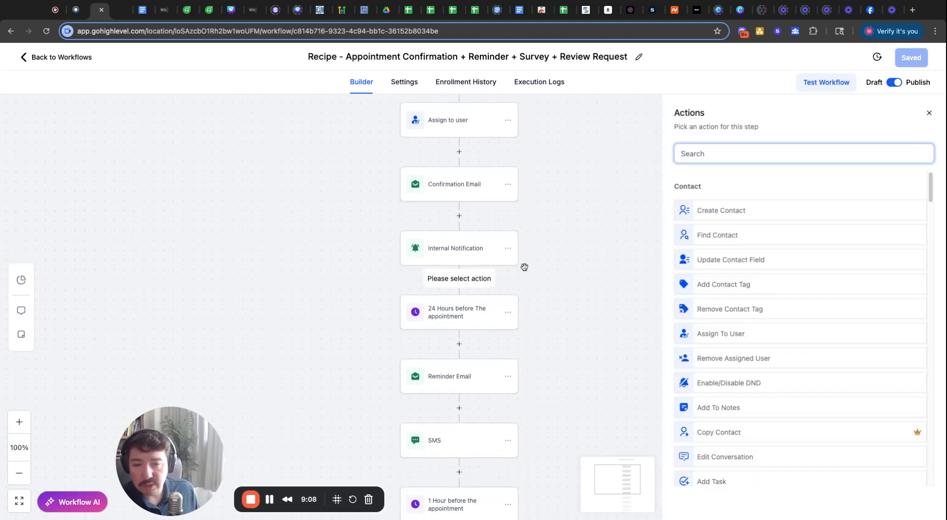
pyautogui.write('create')
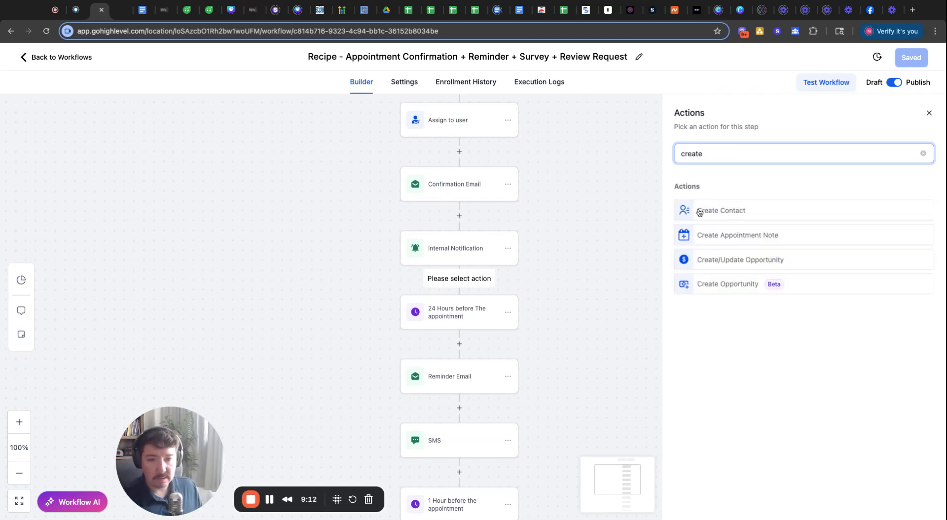
pyautogui.click(724, 236)
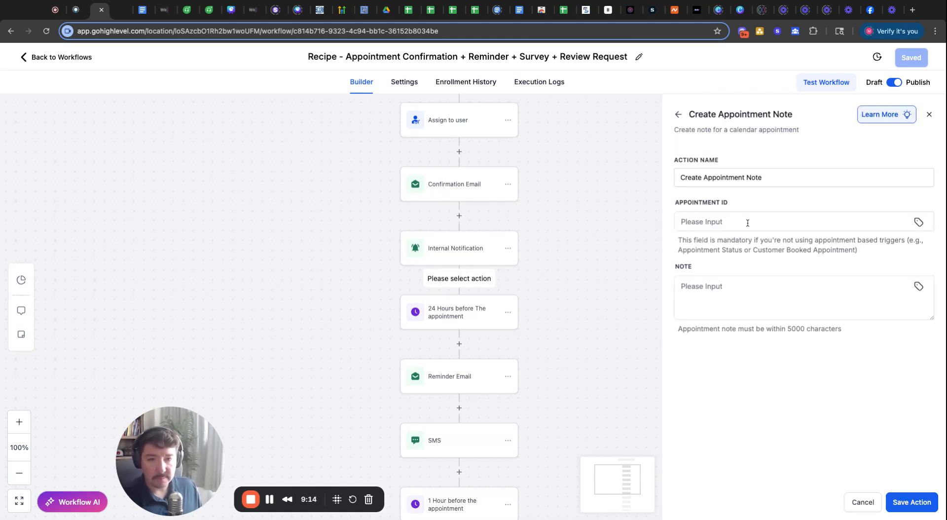
pyautogui.click(679, 117)
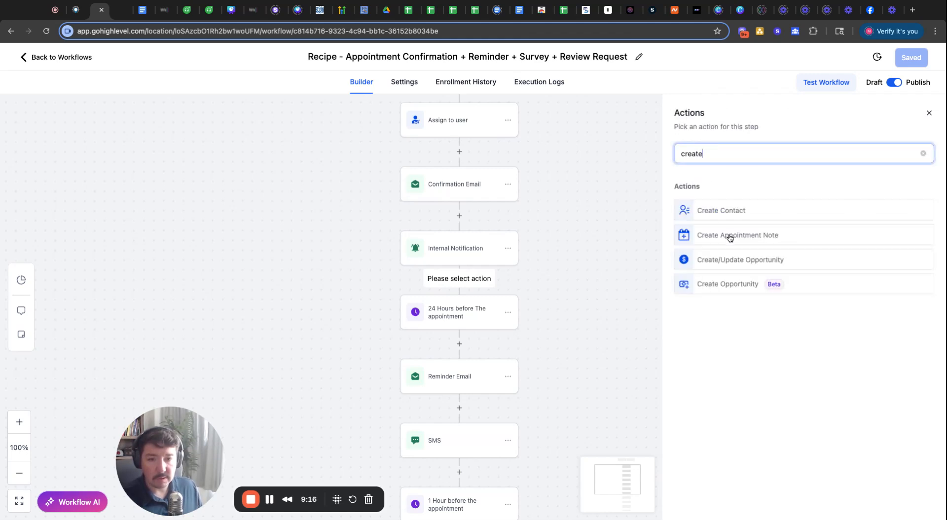
pyautogui.click(733, 285)
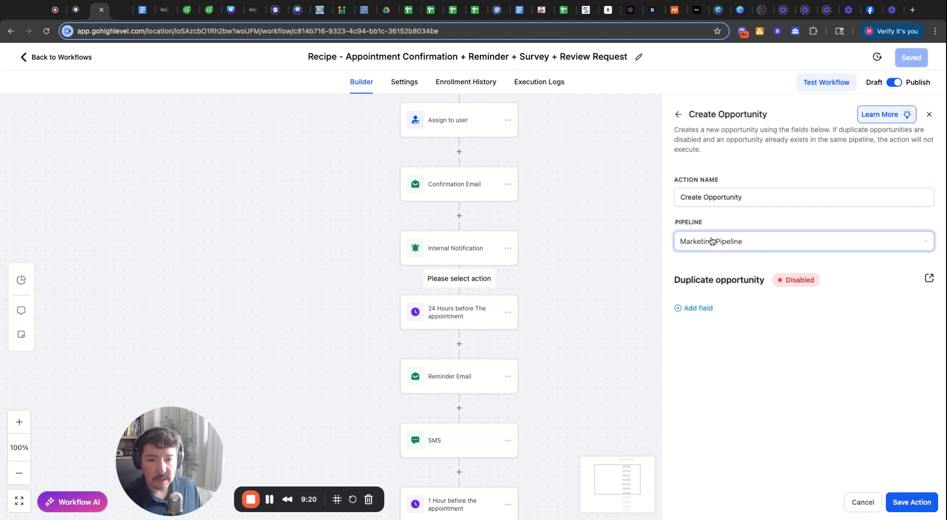
# - Set the opportunity's pipeline to Marketing Pipeline with Pipeline Stage New Lead
pyautogui.click(712, 241)
pyautogui.click(710, 264)
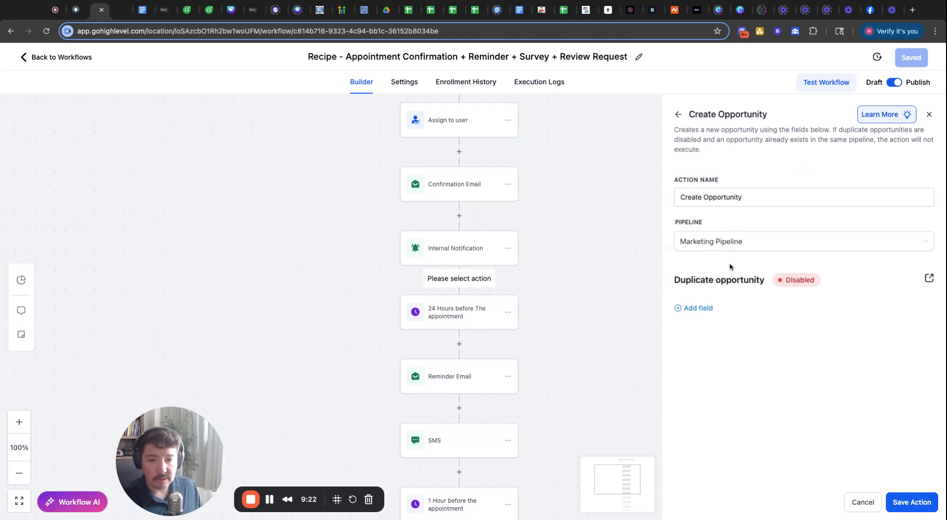
pyautogui.click(696, 308)
pyautogui.click(701, 320)
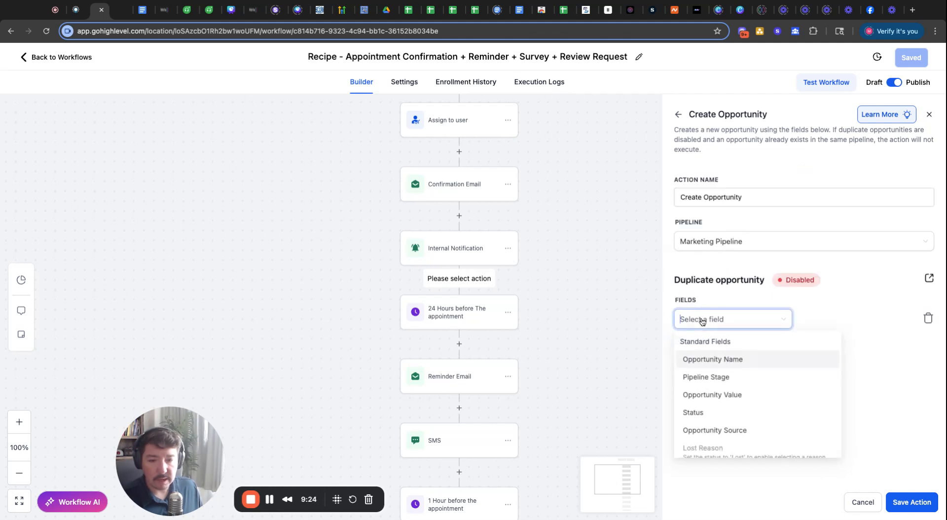
pyautogui.click(714, 377)
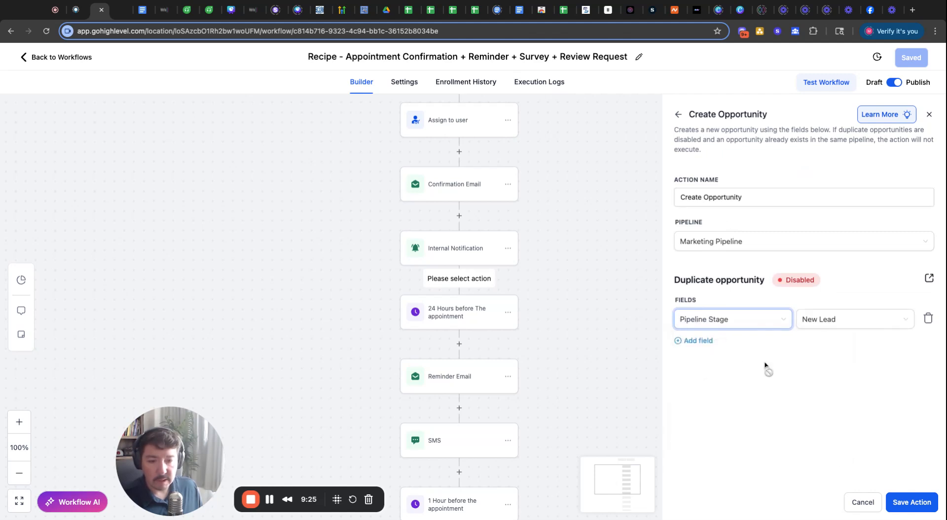
pyautogui.click(848, 328)
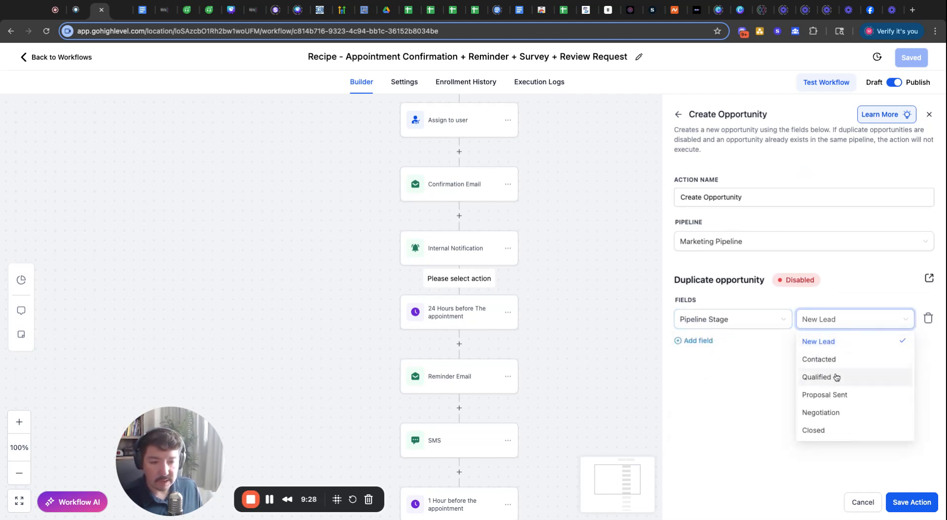
pyautogui.click(819, 342)
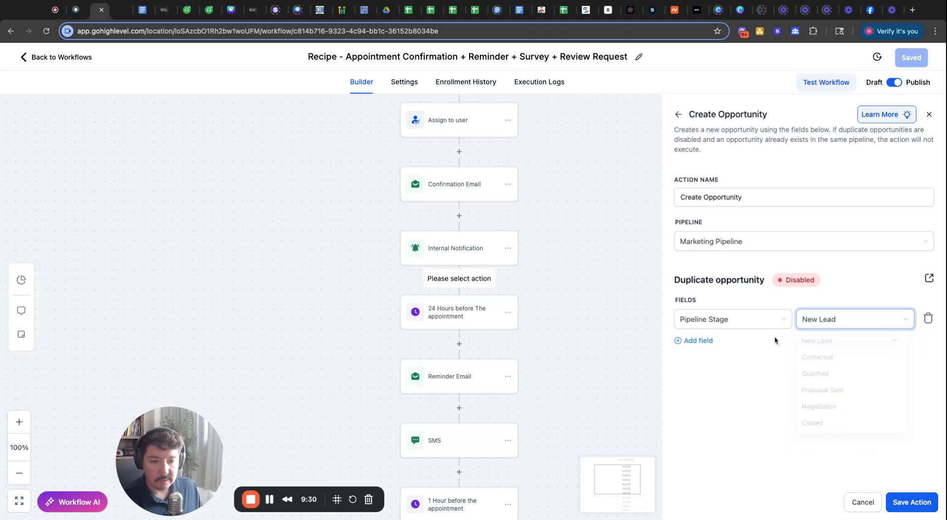
# - Add an Opportunity Name field filled with the contact's first-name and another contact variable
pyautogui.click(700, 341)
pyautogui.click(702, 354)
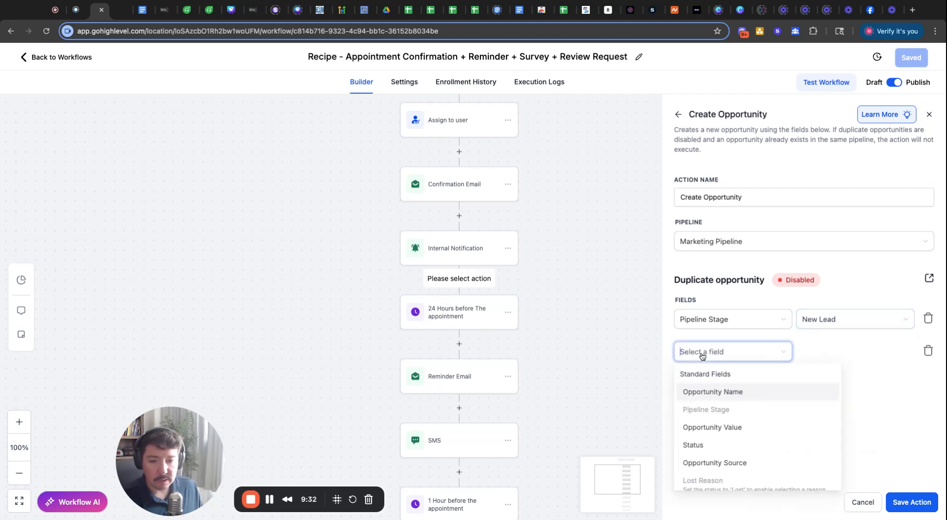
pyautogui.click(721, 392)
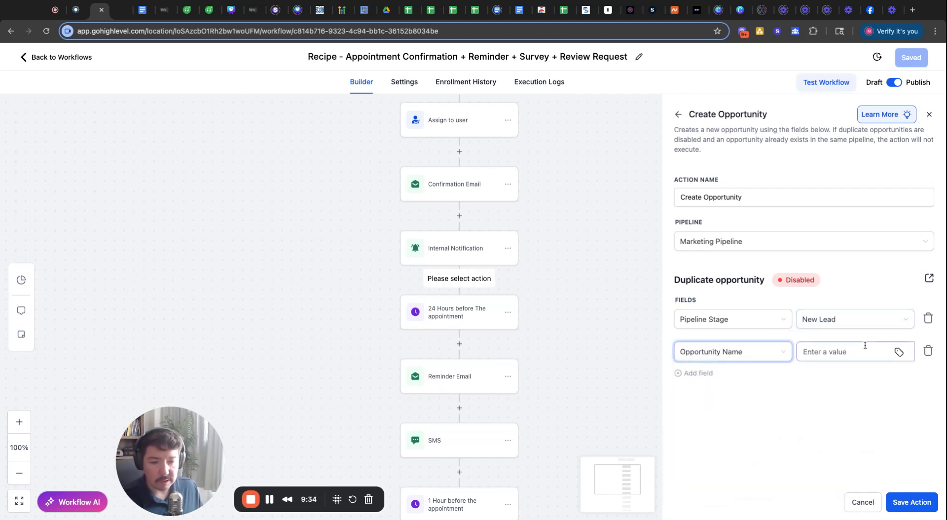
pyautogui.click(839, 353)
pyautogui.write('{{contact.first_name}}')
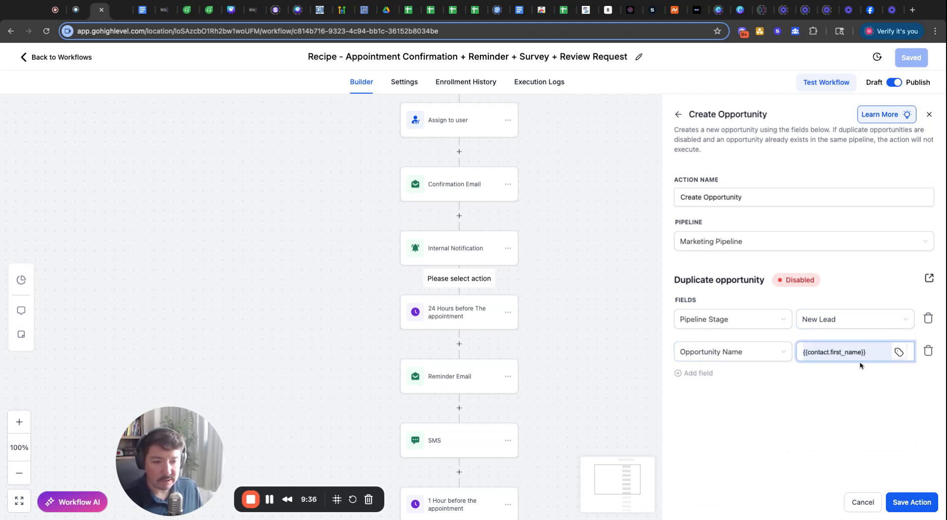
pyautogui.click(857, 401)
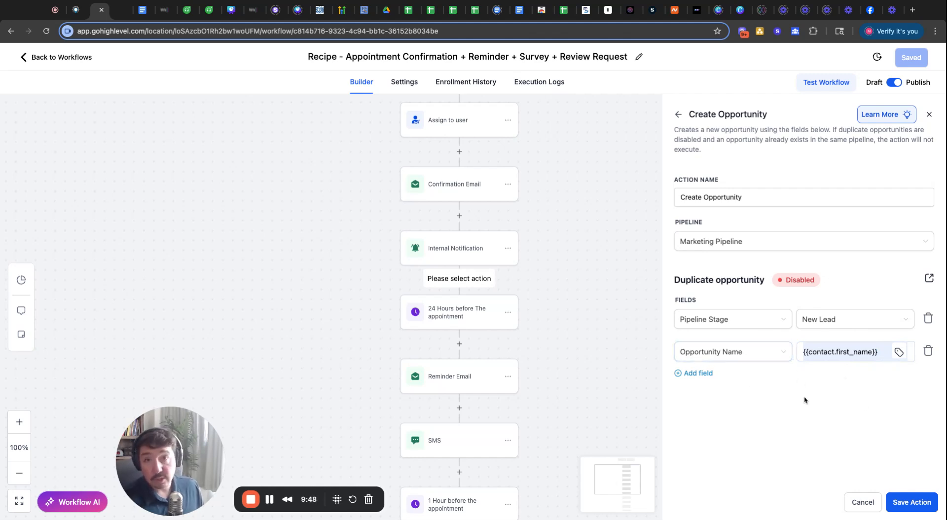
pyautogui.click(884, 352)
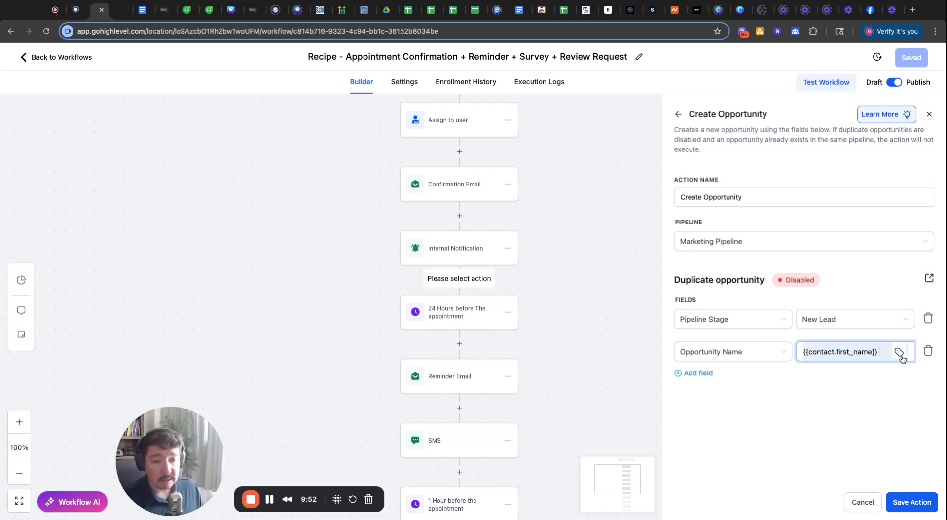
pyautogui.click(899, 353)
pyautogui.click(787, 126)
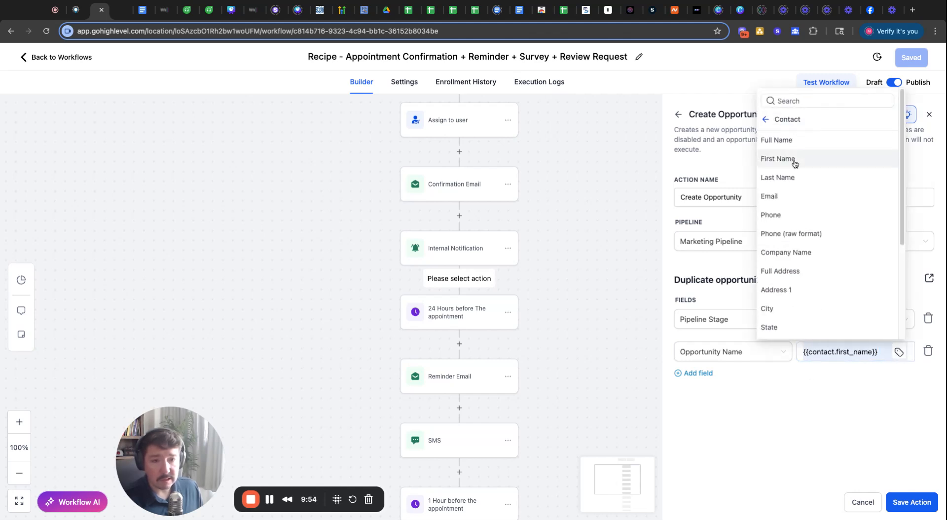
pyautogui.click(778, 214)
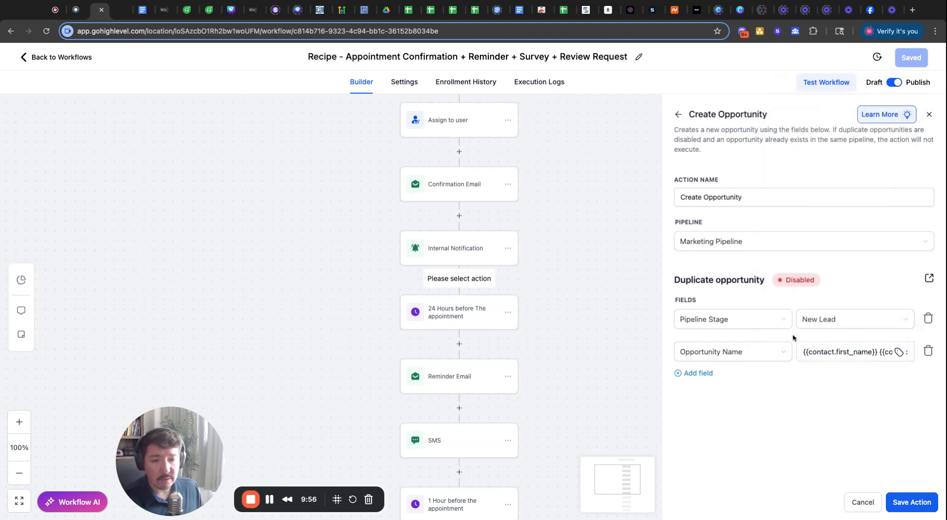
# - Save the Create Opportunity action and then the whole workflow
pyautogui.click(912, 502)
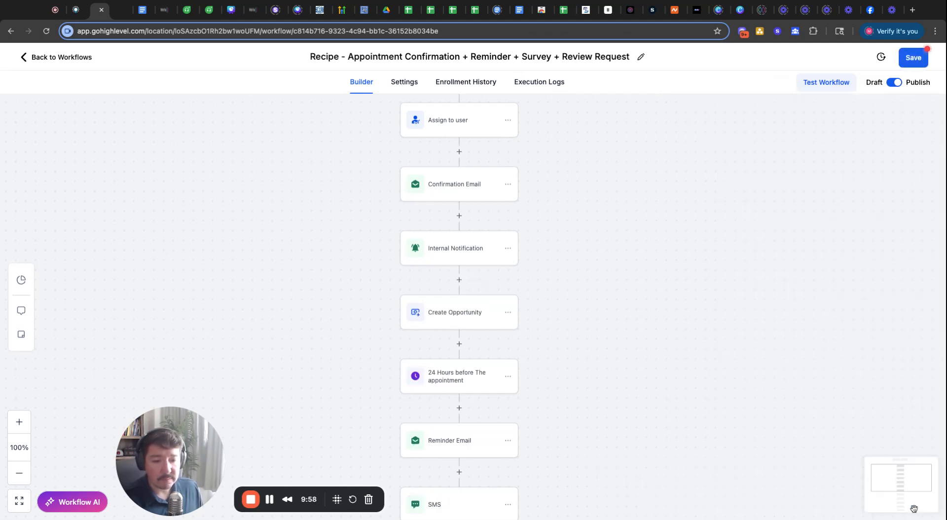
pyautogui.click(908, 63)
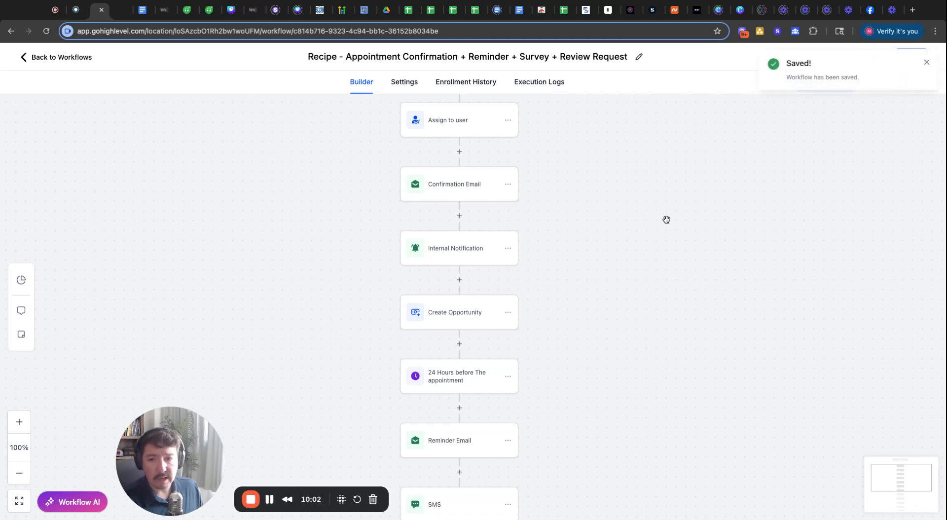
pyautogui.scroll(5, 361, 263)
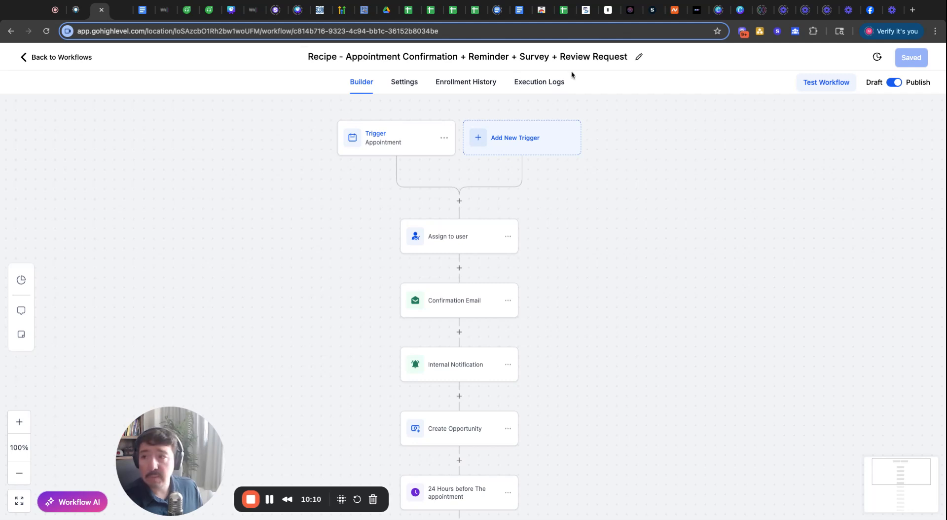
# - On the Snow Properties booking page, pick Friday, July 11 at 12:00 PM
pyautogui.click(119, 16)
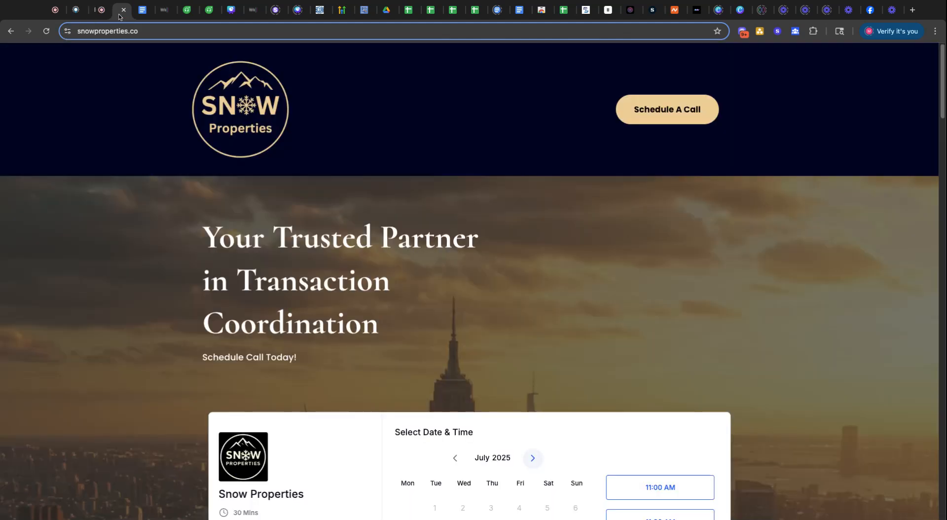
pyautogui.scroll(-5, 371, 321)
pyautogui.scroll(-3, 371, 322)
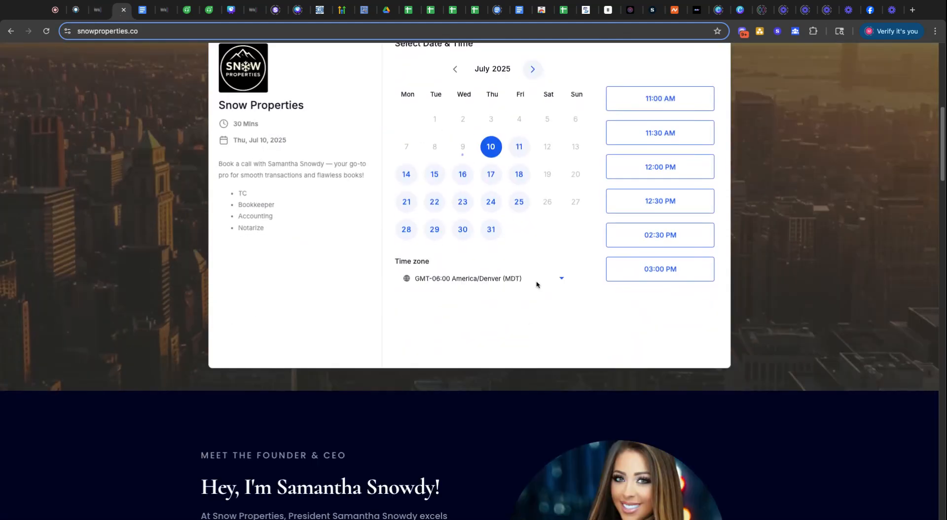
pyautogui.scroll(1, 535, 281)
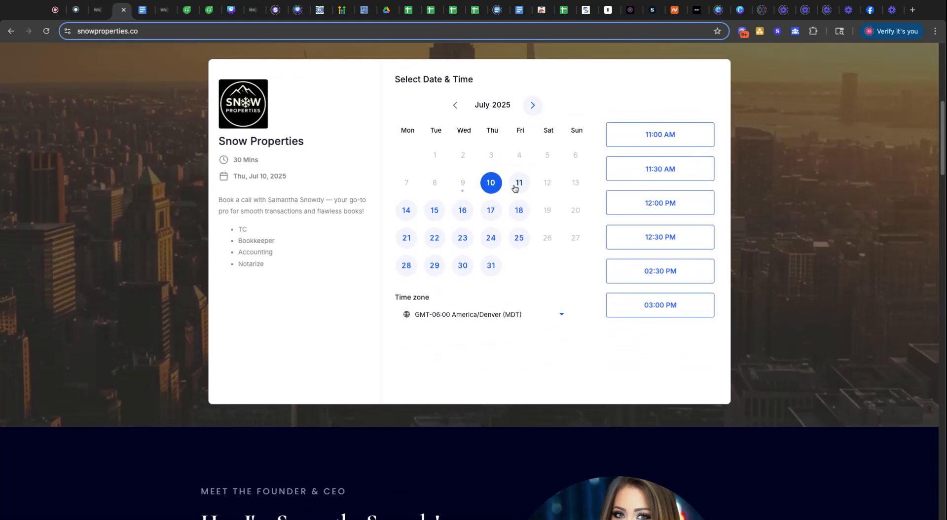
pyautogui.click(520, 186)
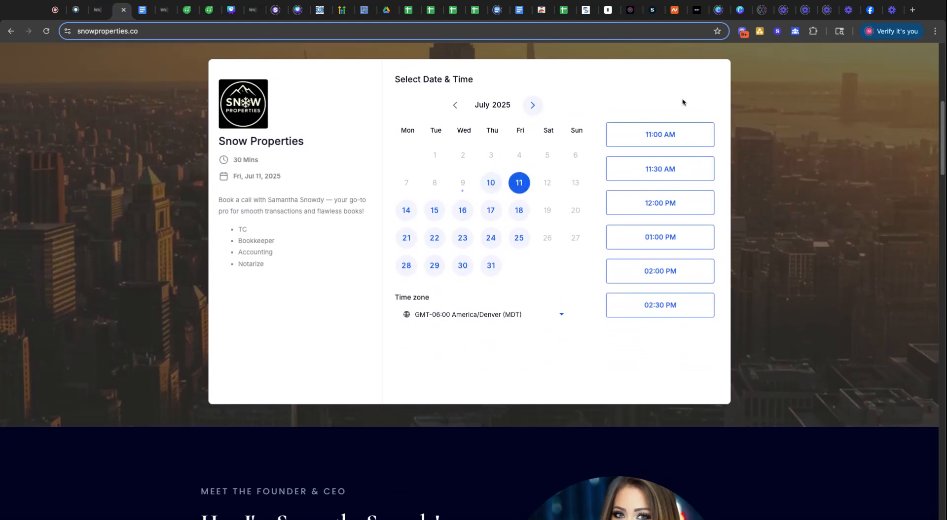
pyautogui.click(663, 207)
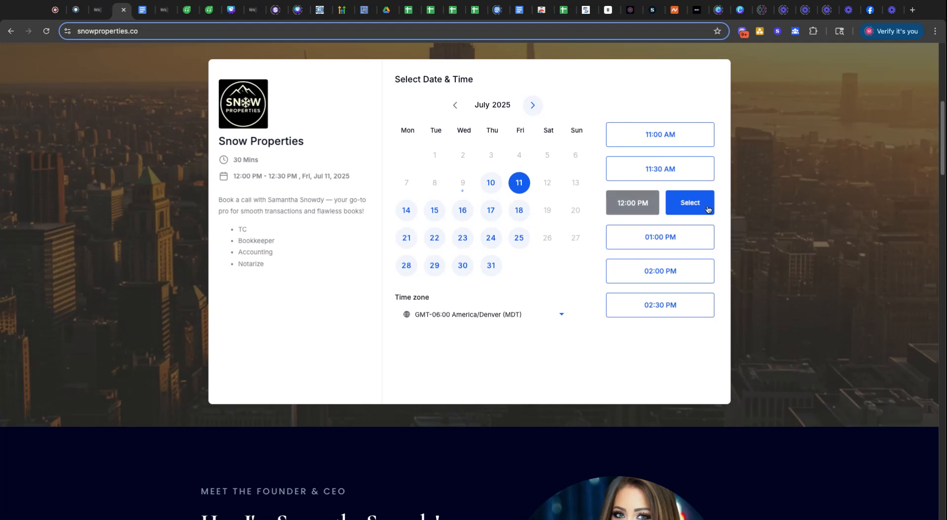
pyautogui.click(691, 210)
# - Fill in the booking form's name, phone number and e-mail fields
pyautogui.click(462, 99)
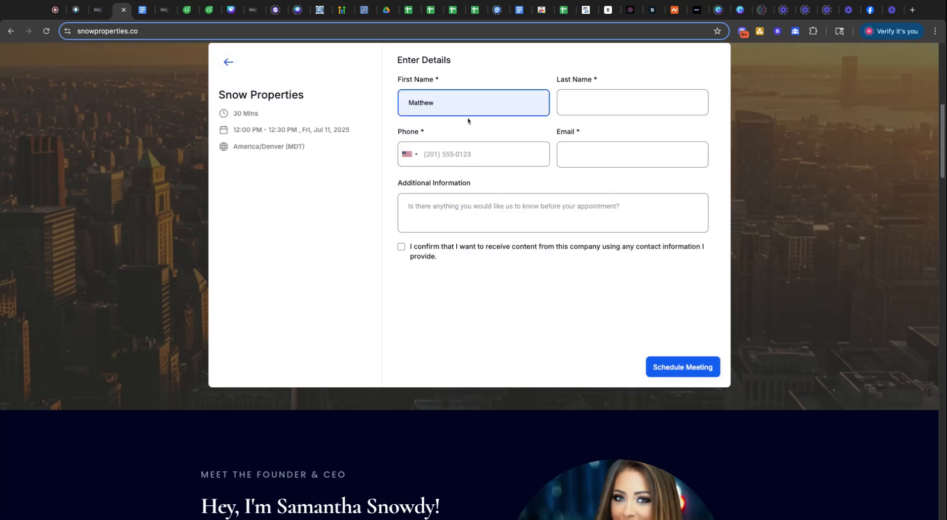
pyautogui.click(469, 121)
pyautogui.click(577, 97)
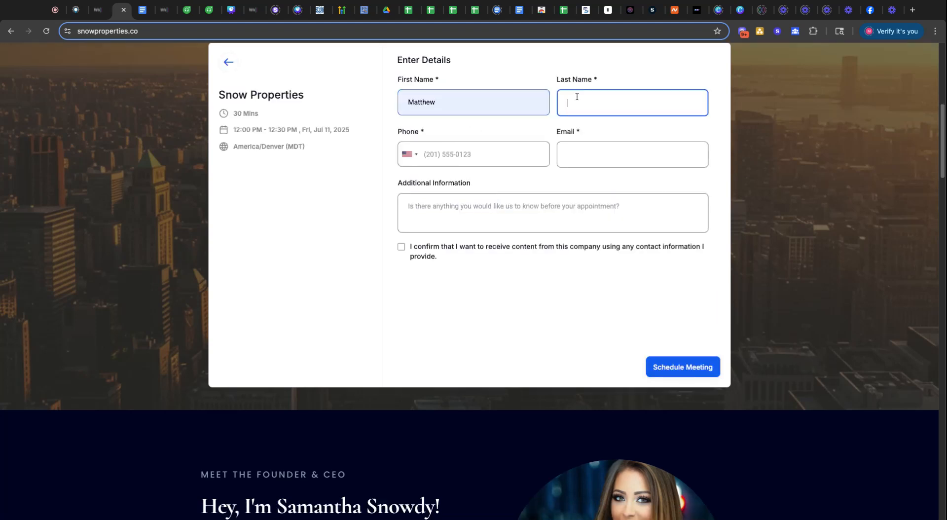
pyautogui.click(481, 155)
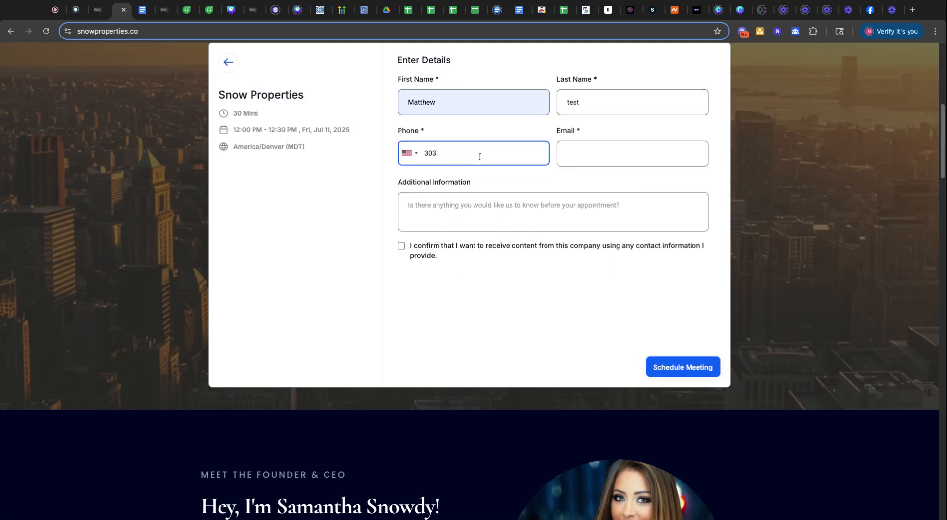
pyautogui.click(594, 148)
pyautogui.click(628, 178)
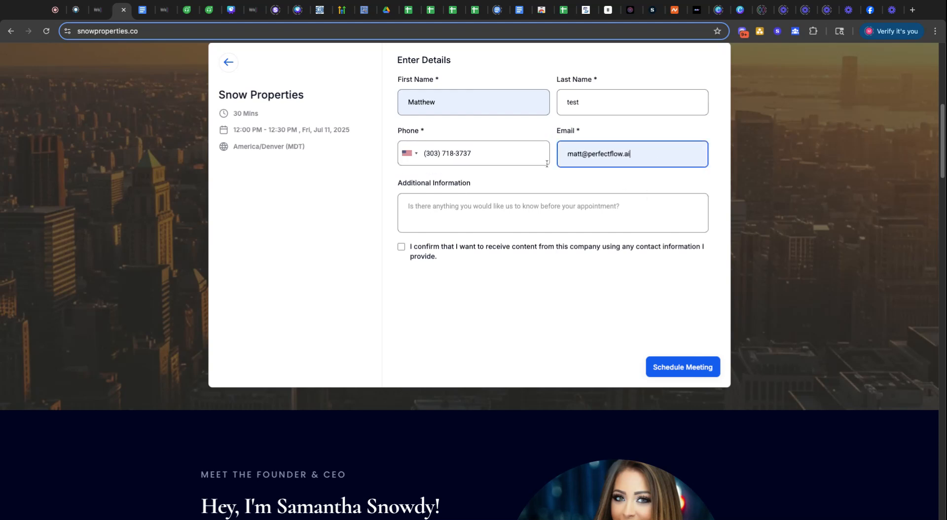
# - Tick the consent checkbox, schedule the meeting and check the confirmation
pyautogui.click(401, 247)
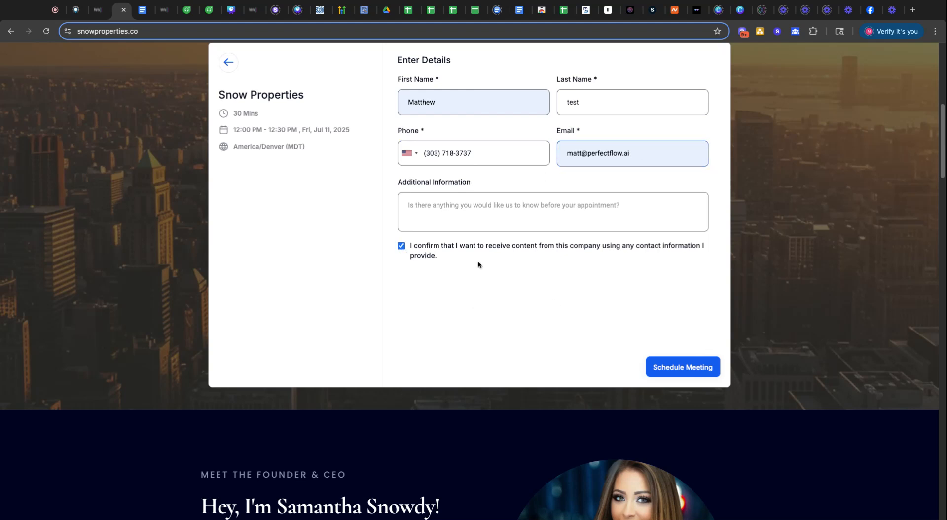
pyautogui.click(671, 372)
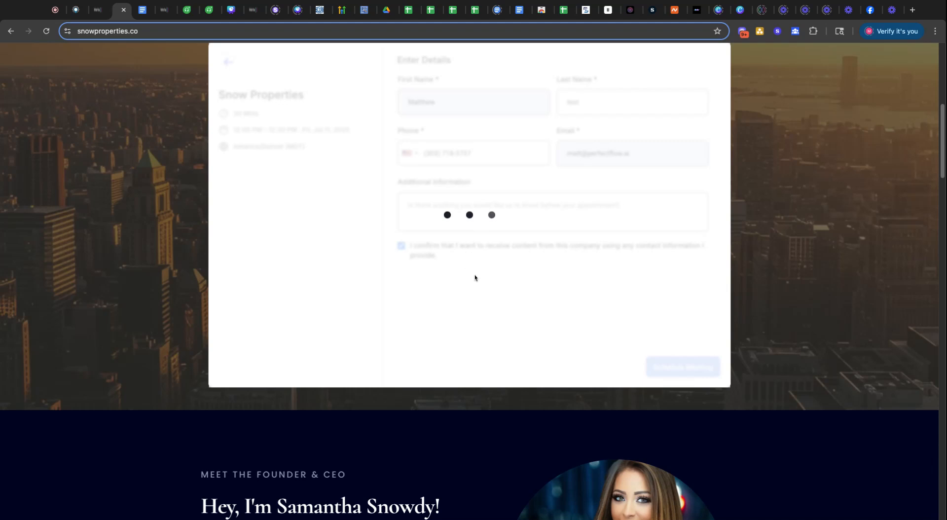
pyautogui.scroll(3, 475, 278)
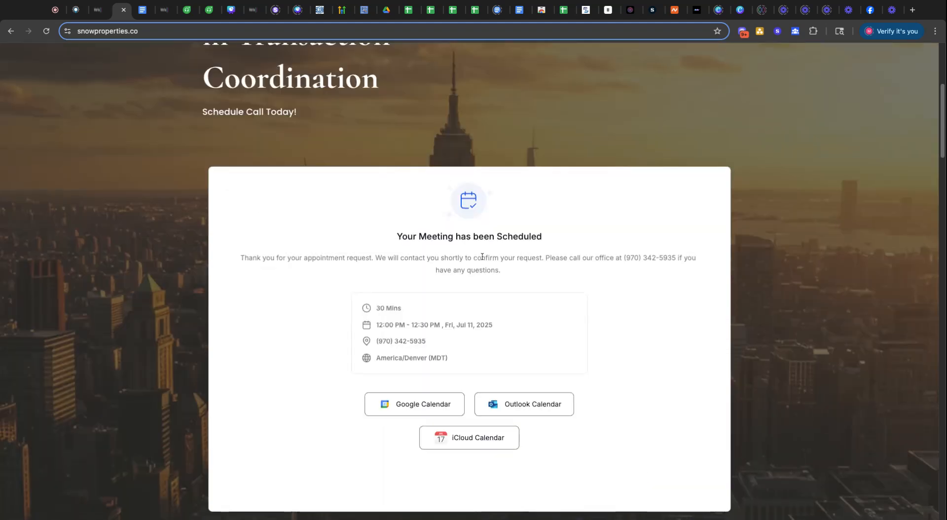
pyautogui.scroll(-1, 605, 281)
pyautogui.scroll(-2, 384, 263)
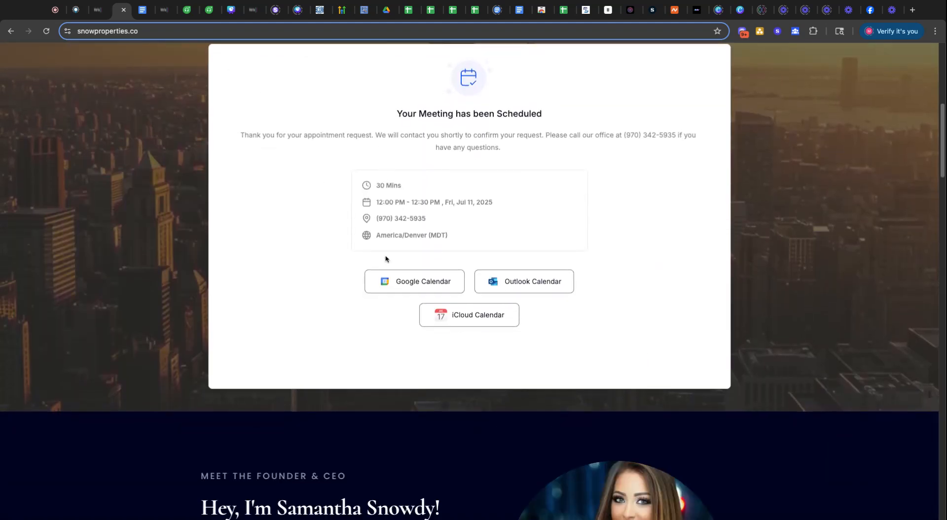
pyautogui.scroll(3, 457, 243)
pyautogui.scroll(-4, 458, 243)
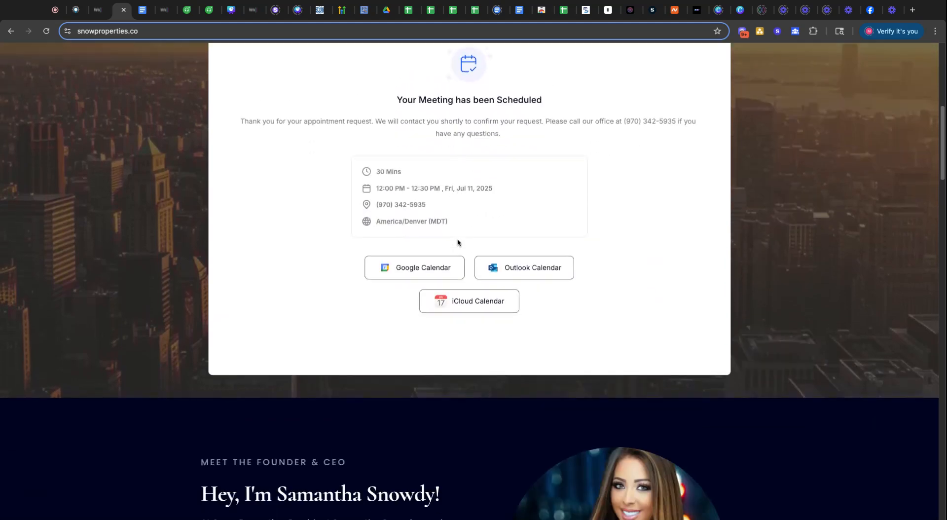
pyautogui.scroll(4, 457, 241)
pyautogui.scroll(-3, 457, 242)
pyautogui.scroll(2, 458, 242)
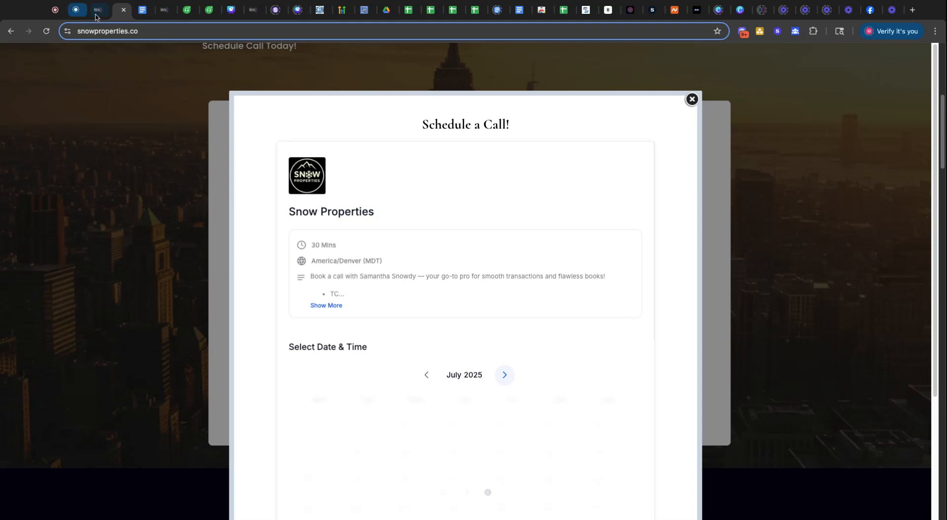
# - Return to the workflow builder and view its Execution Logs for the test booking
pyautogui.click(97, 18)
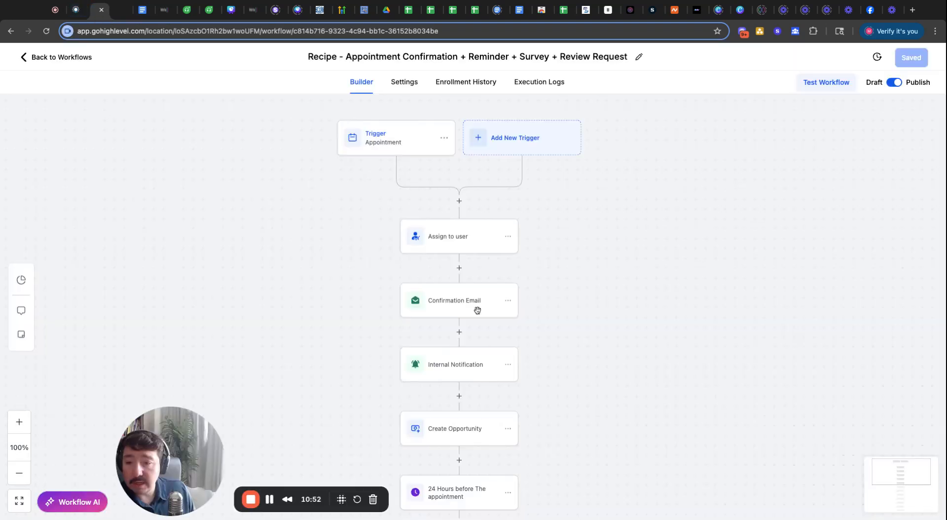
pyautogui.scroll(1, 548, 313)
pyautogui.scroll(-3, 417, 314)
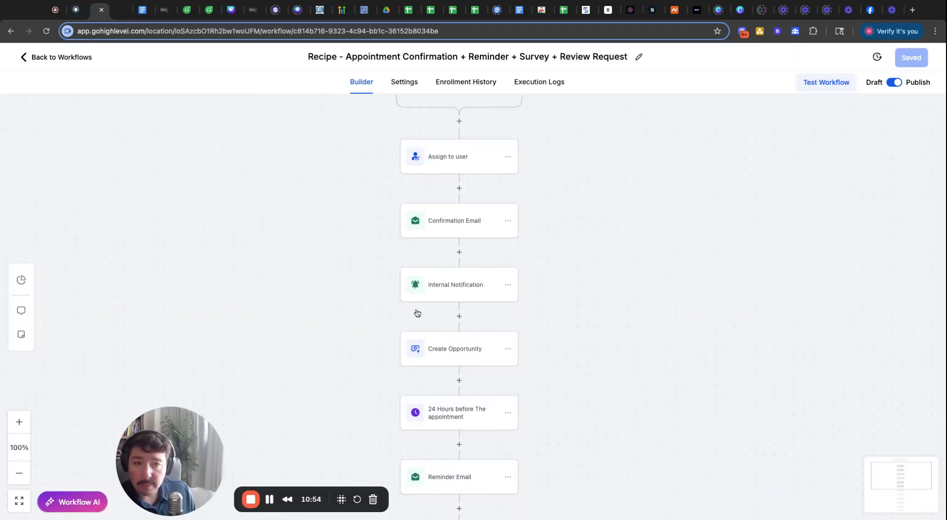
pyautogui.scroll(4, 626, 288)
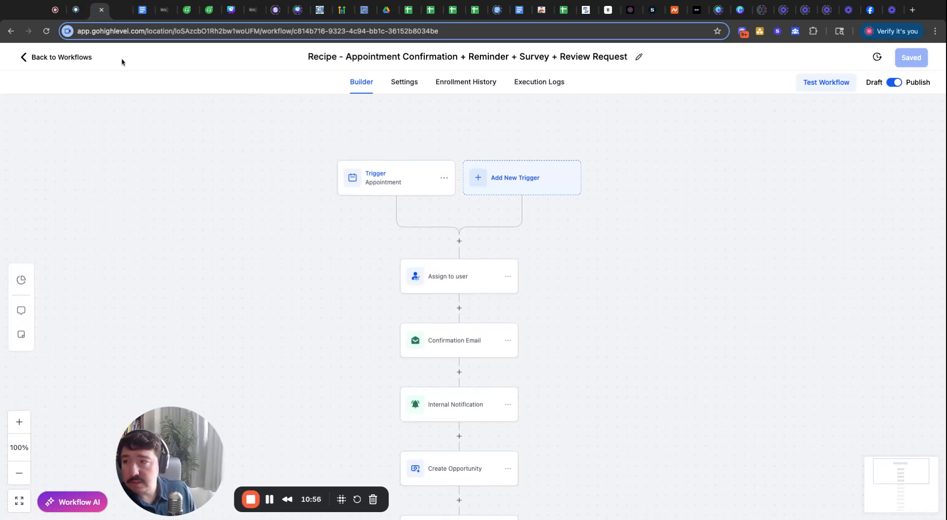
pyautogui.click(537, 83)
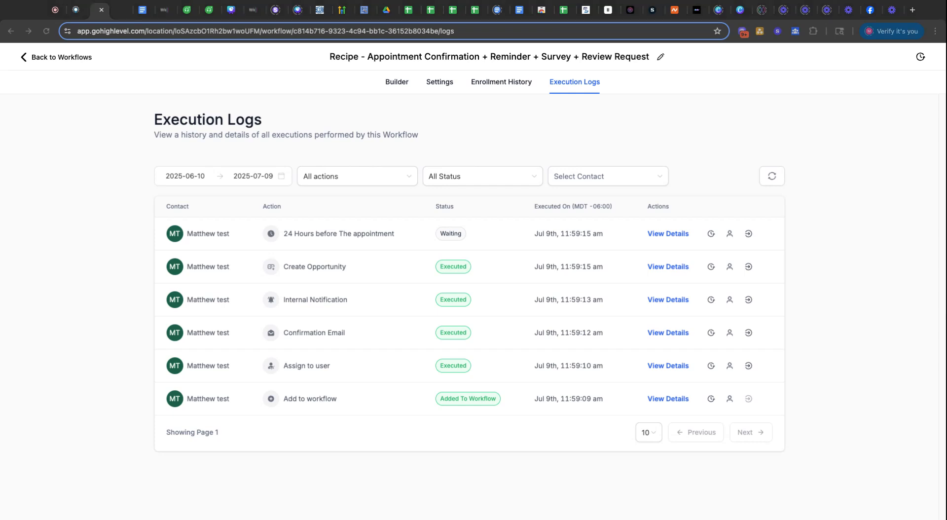
pyautogui.click(75, 10)
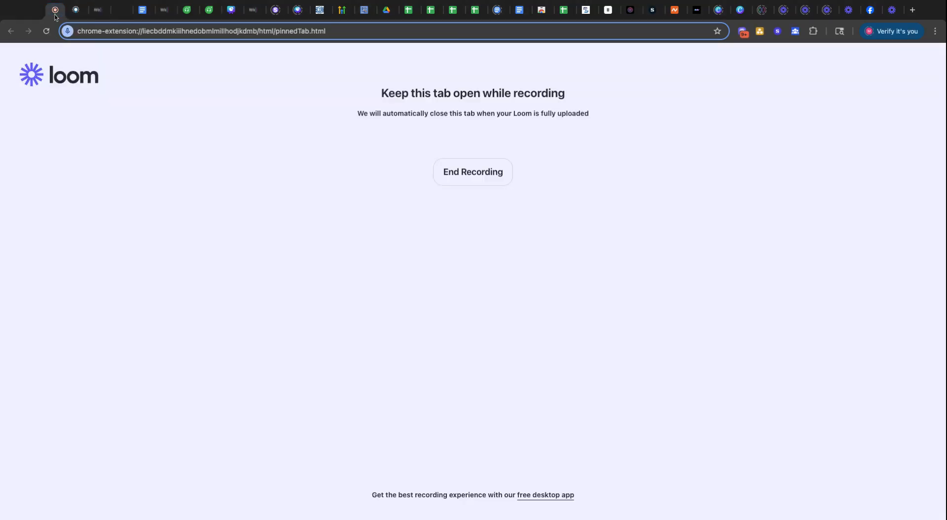
pyautogui.click(98, 10)
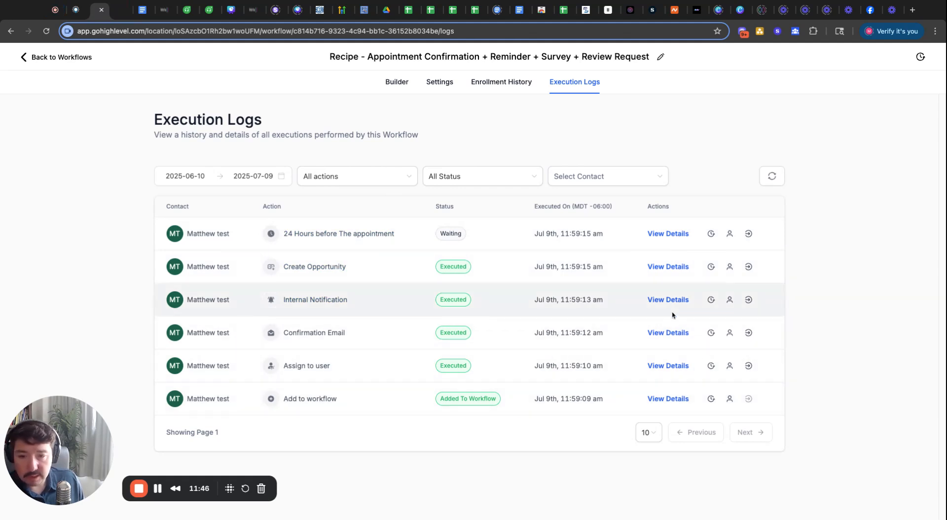
# - Leave the workflow for the workflows list, then open the Opportunities board
pyautogui.click(402, 86)
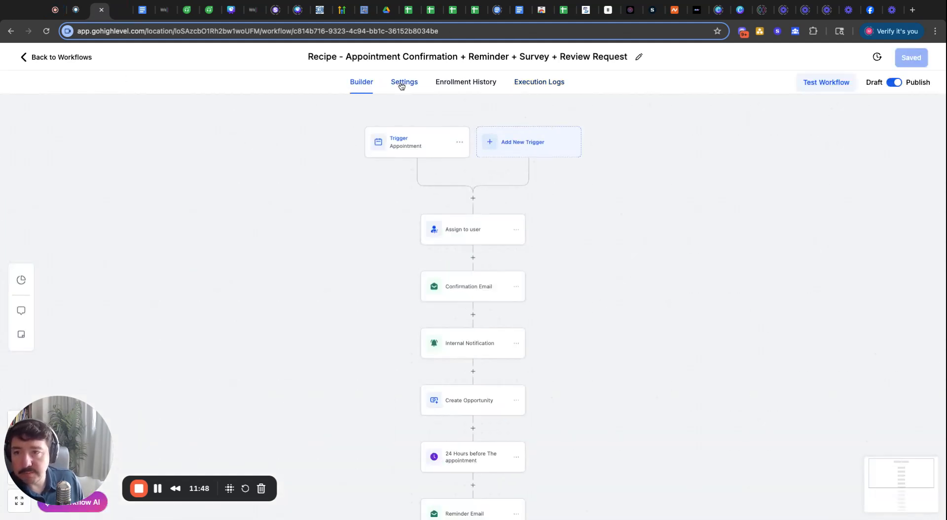
pyautogui.click(47, 59)
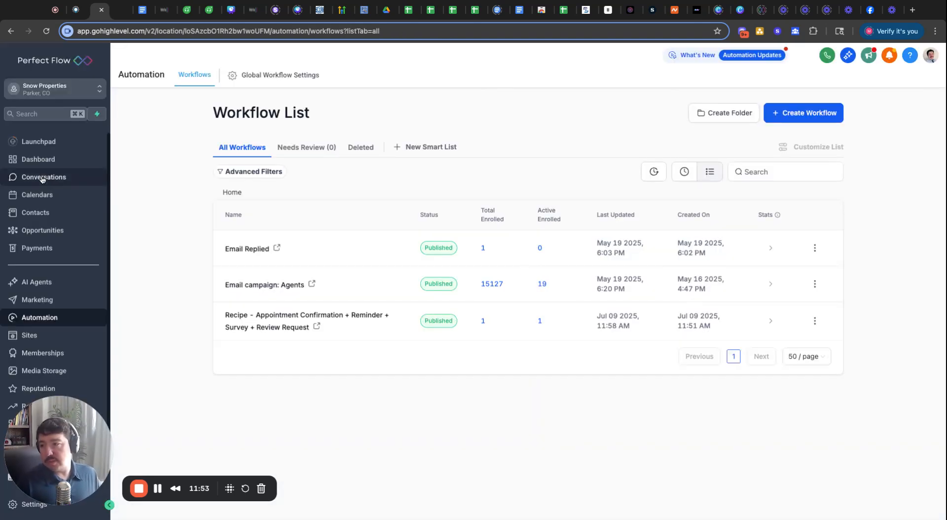
pyautogui.click(42, 230)
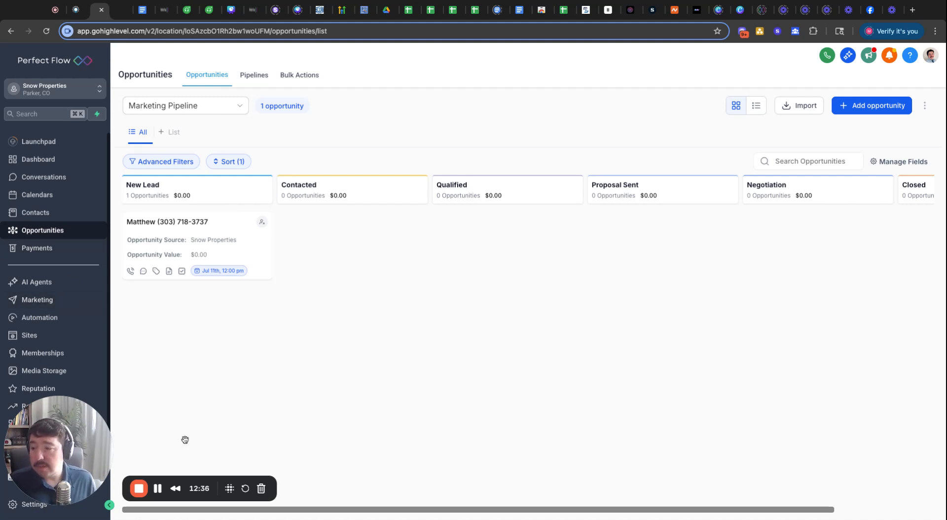
# - Go to Marketing and open its Ad Manager
pyautogui.click(40, 307)
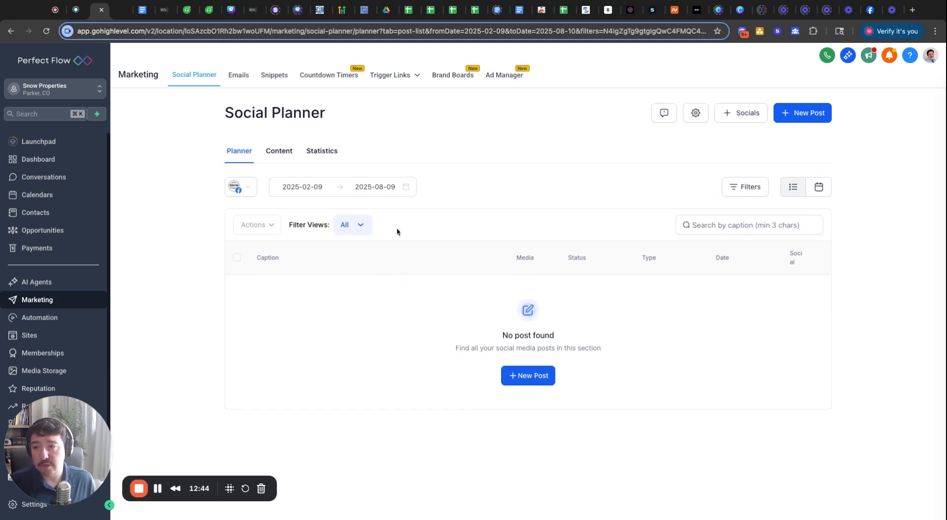
pyautogui.click(501, 79)
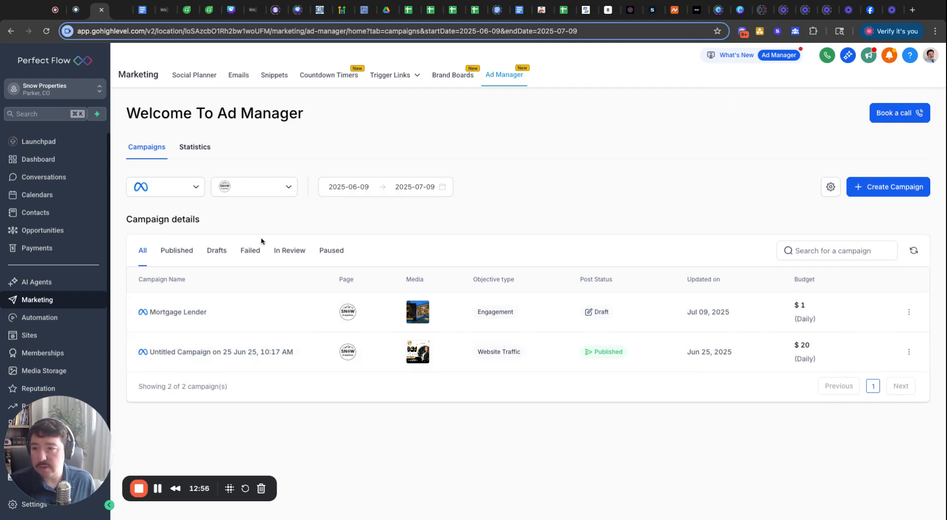
# - Review the ad campaign statistics page
pyautogui.click(194, 147)
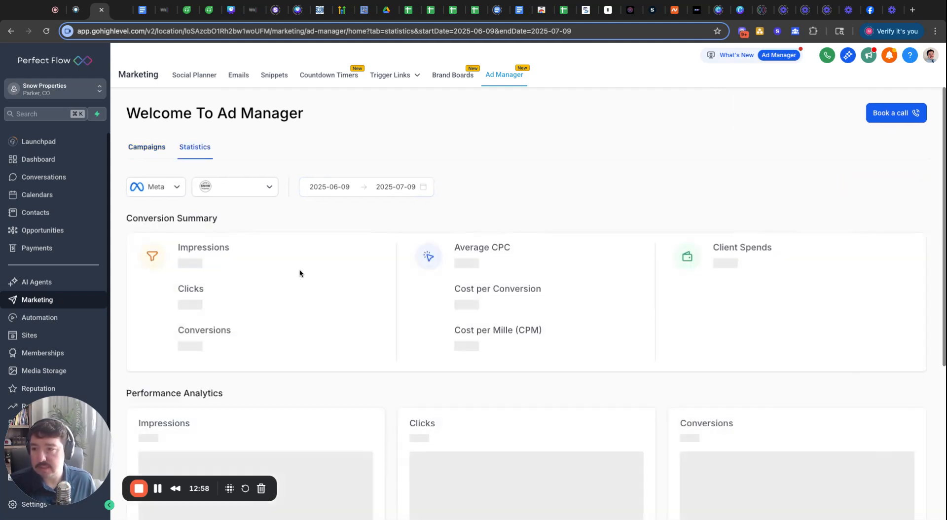
pyautogui.scroll(-2, 303, 376)
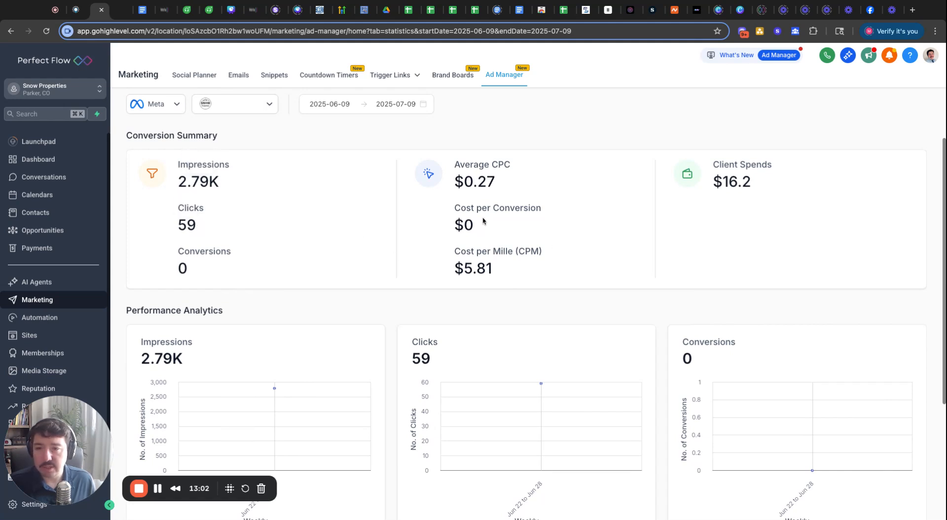
pyautogui.scroll(-4, 358, 333)
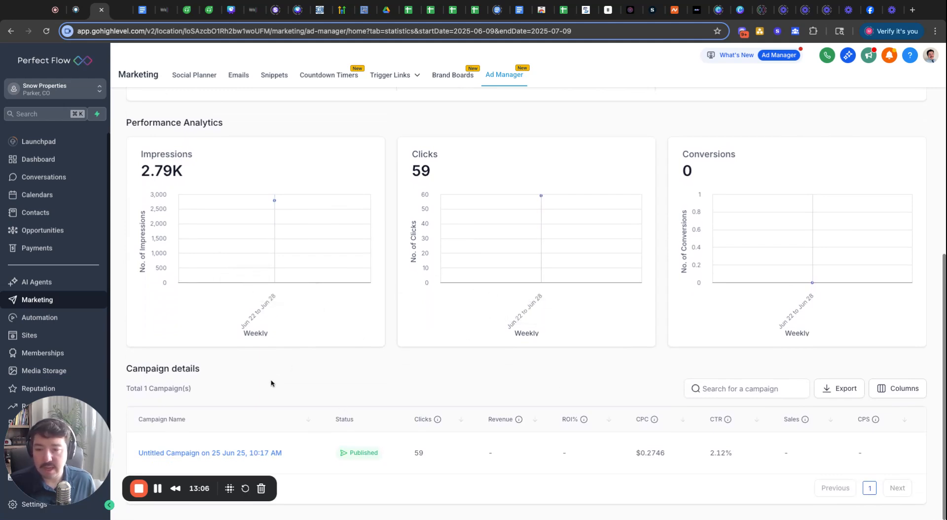
pyautogui.scroll(5, 427, 361)
pyautogui.scroll(-4, 429, 362)
pyautogui.scroll(5, 404, 305)
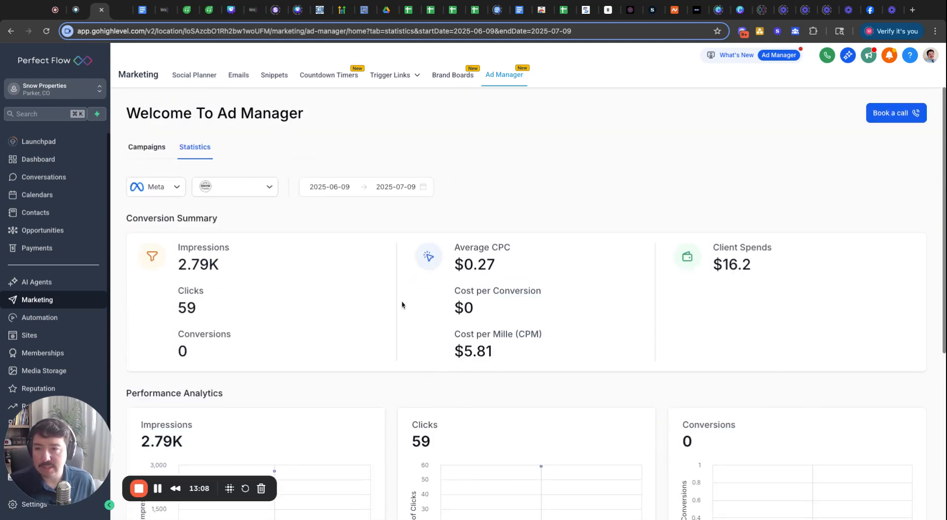
pyautogui.scroll(-5, 423, 270)
# - Go back to the campaign list showing the Mortgage Lender draft and the $20 Website Traffic campaign
pyautogui.scroll(4, 376, 316)
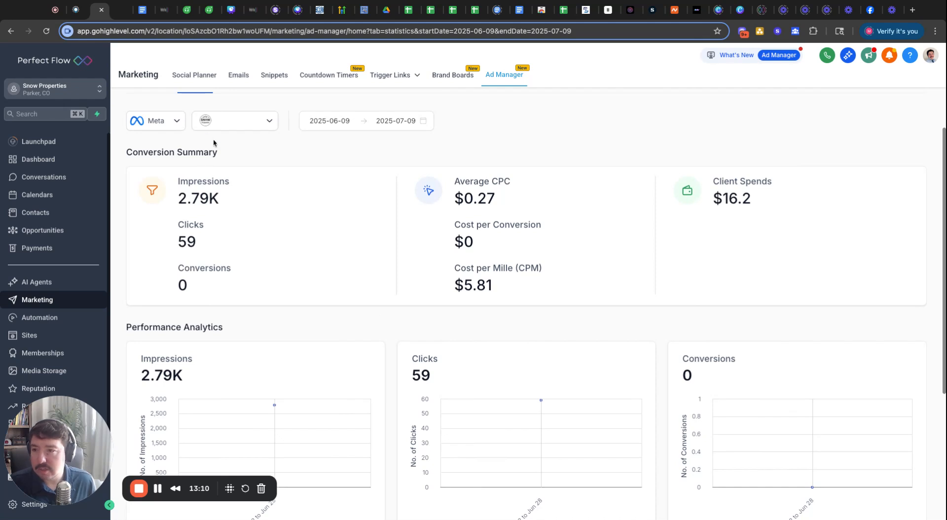
pyautogui.scroll(3, 429, 237)
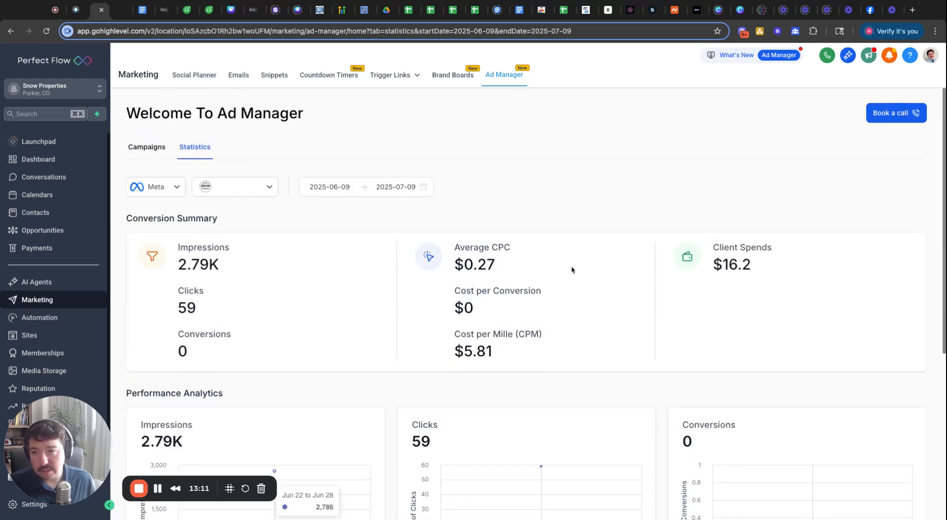
pyautogui.click(157, 147)
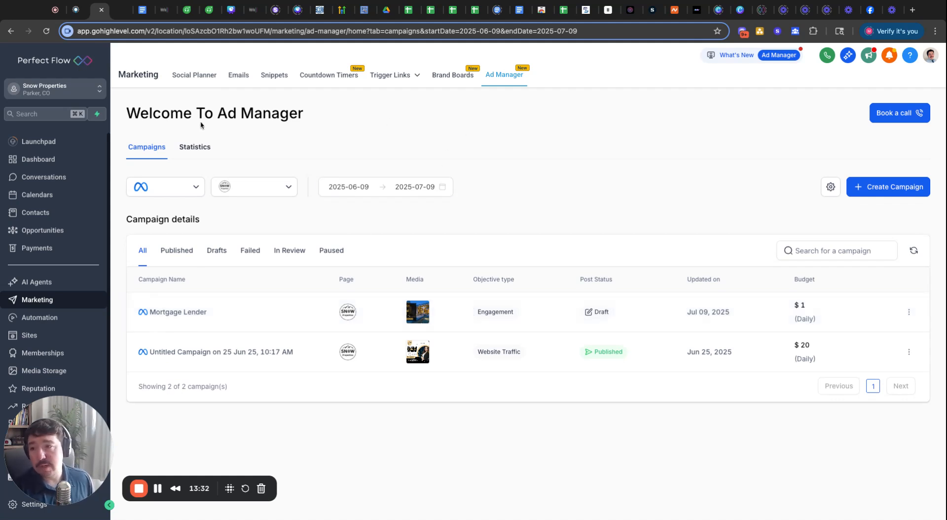
pyautogui.click(178, 193)
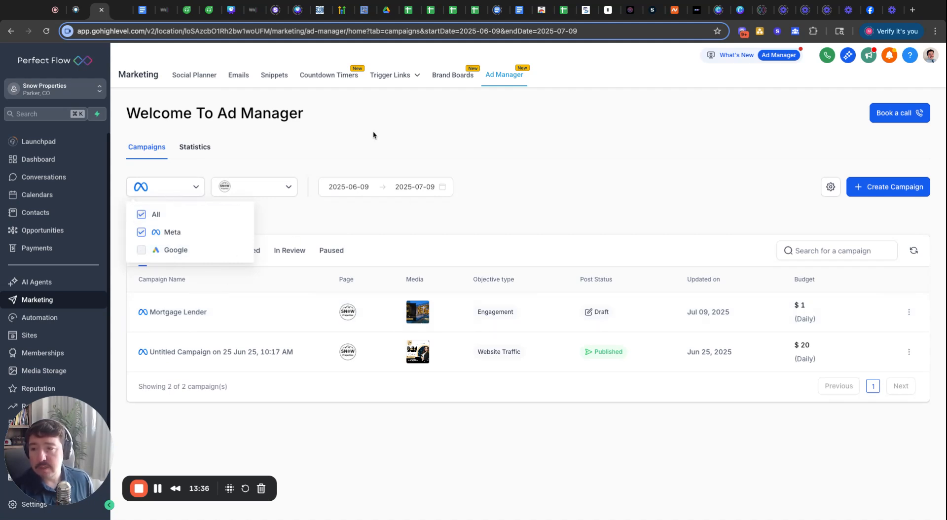
pyautogui.click(353, 122)
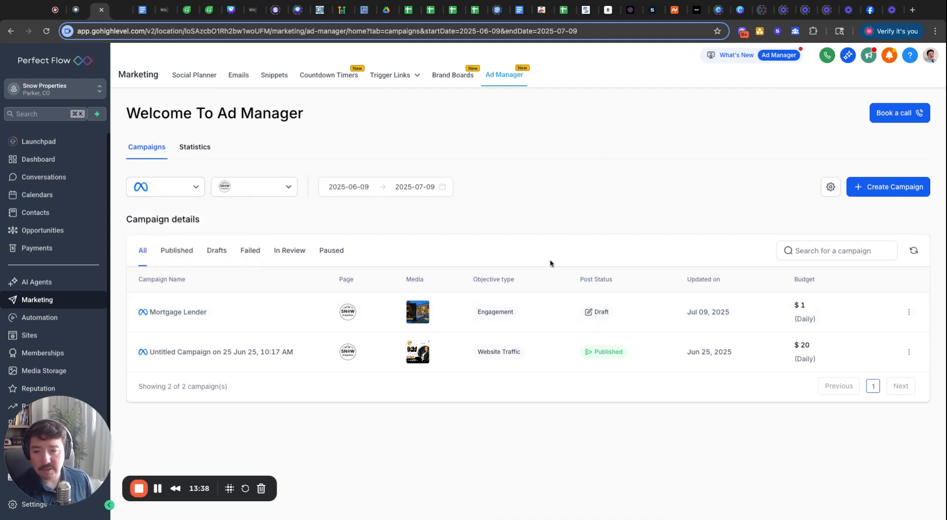